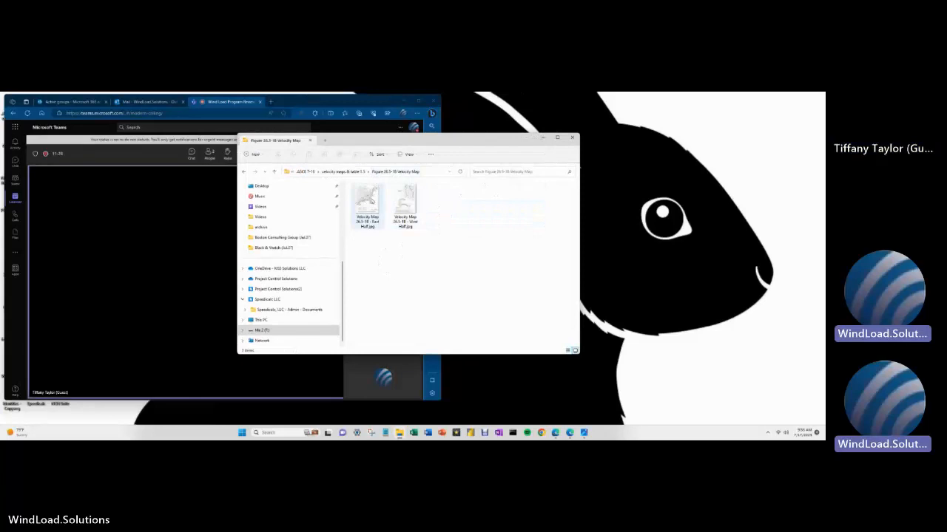
- Open the East Half velocity map image and move it right, hiding the Risk Category table
{"action": "double_click", "coordinate": [372, 202]}
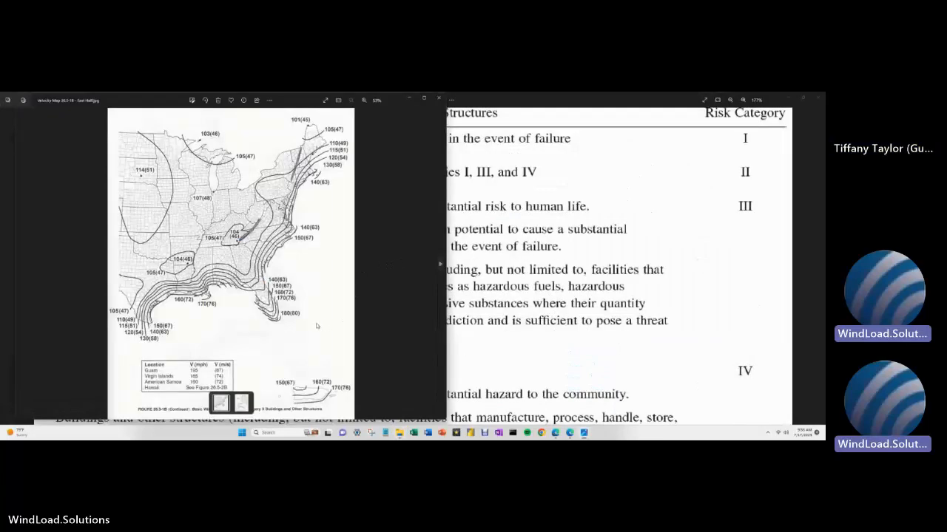
{"action": "left_click_drag", "start_coordinate": [392, 100], "coordinate": [769, 100]}
{"action": "left_click", "coordinate": [784, 98]}
{"action": "left_click", "coordinate": [784, 101]}
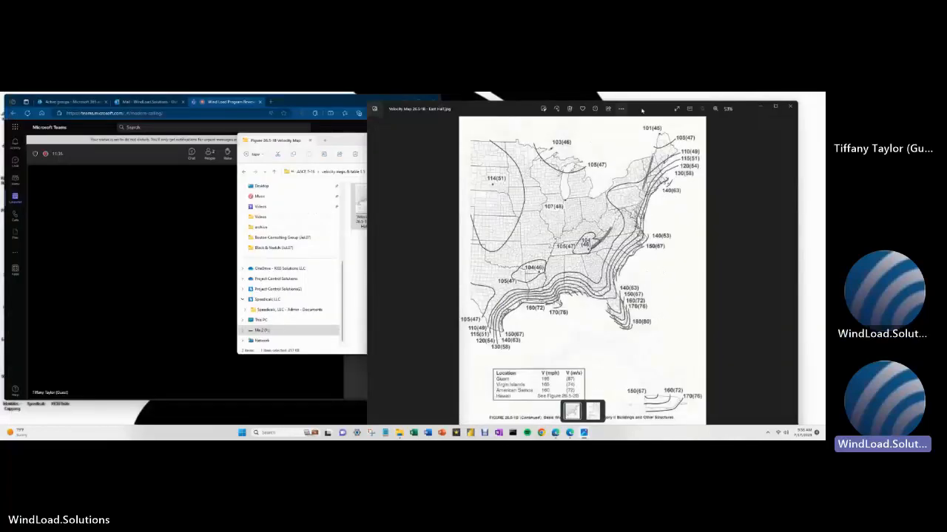
- Zoom into Florida's 150–180 mph wind contours and hide the velocity map folder window
{"action": "scroll", "coordinate": [648, 357], "scroll_direction": "up", "scroll_amount": 8}
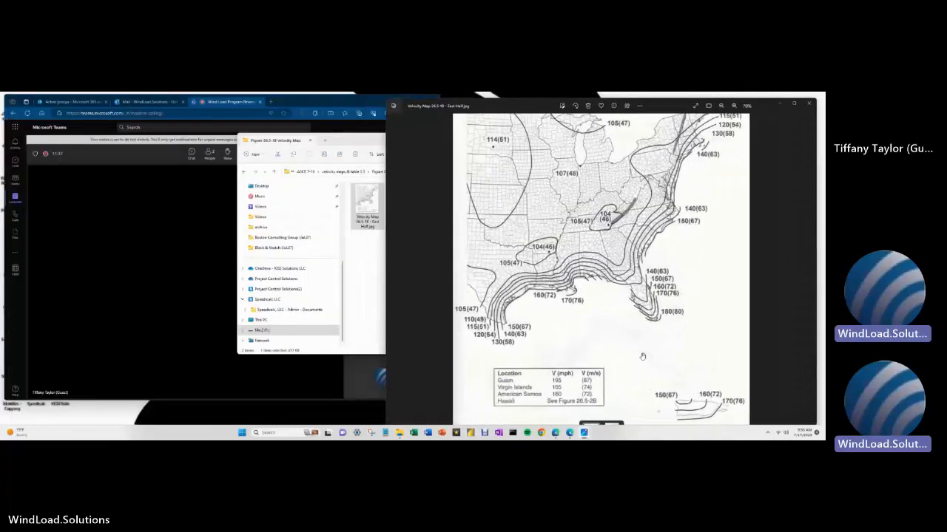
{"action": "scroll", "coordinate": [702, 279], "scroll_direction": "up", "scroll_amount": 2}
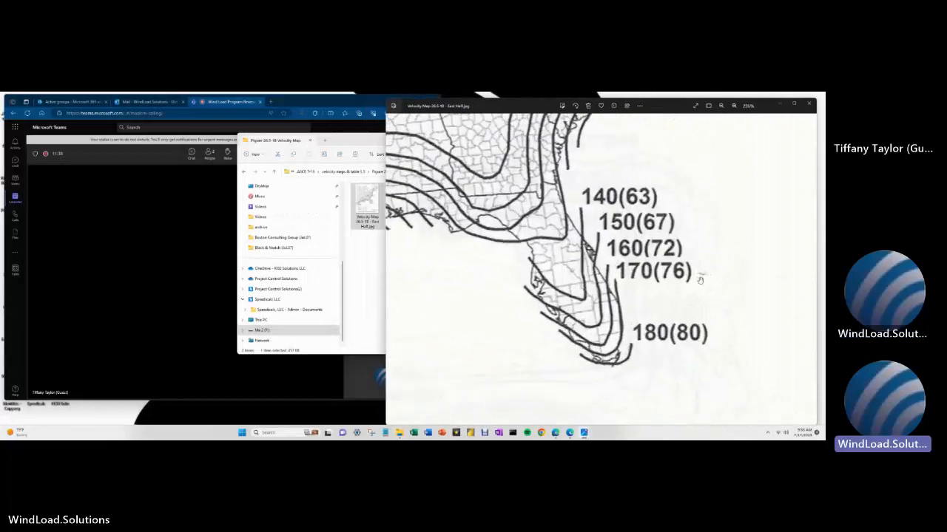
{"action": "scroll", "coordinate": [461, 360], "scroll_direction": "up", "scroll_amount": 6}
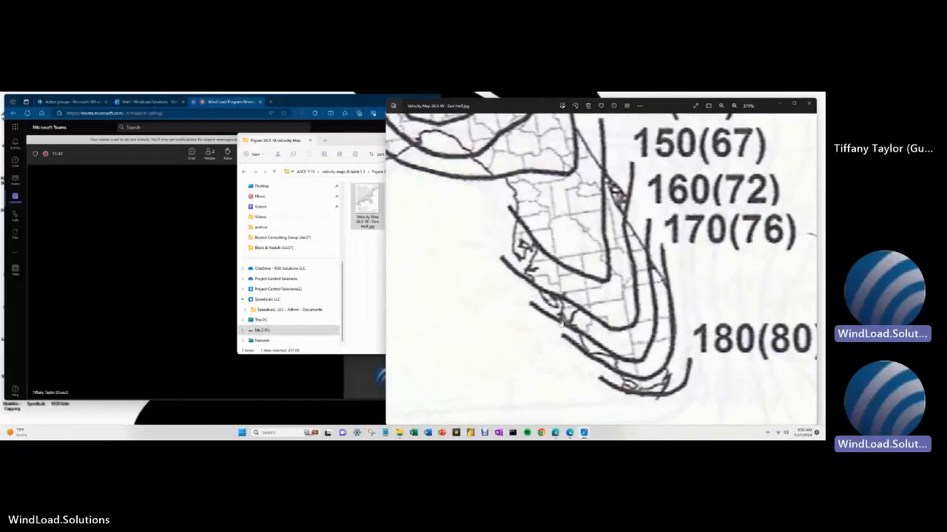
{"action": "left_click", "coordinate": [364, 141]}
{"action": "left_click", "coordinate": [541, 140]}
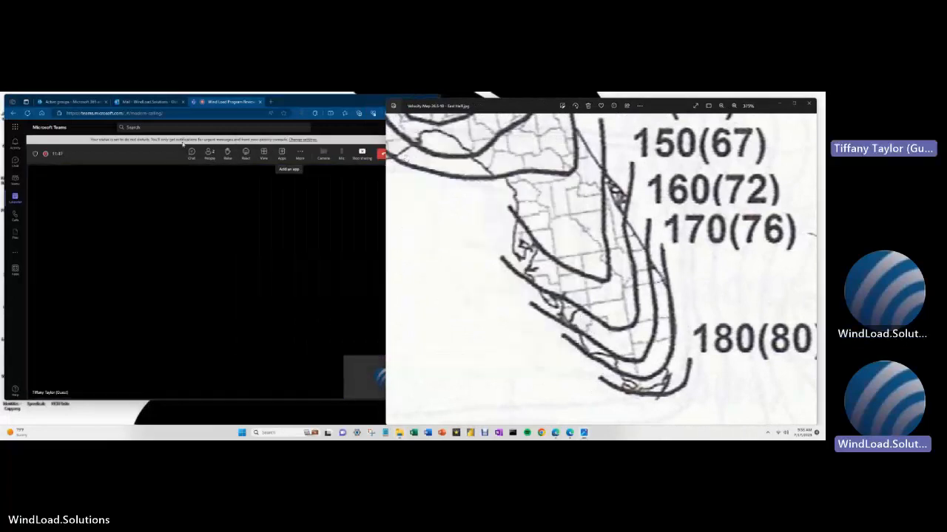
- Preview the ASCE 7-16 PDF attachment in Outlook, then bring back the velocity map folder
{"action": "left_click", "coordinate": [92, 103]}
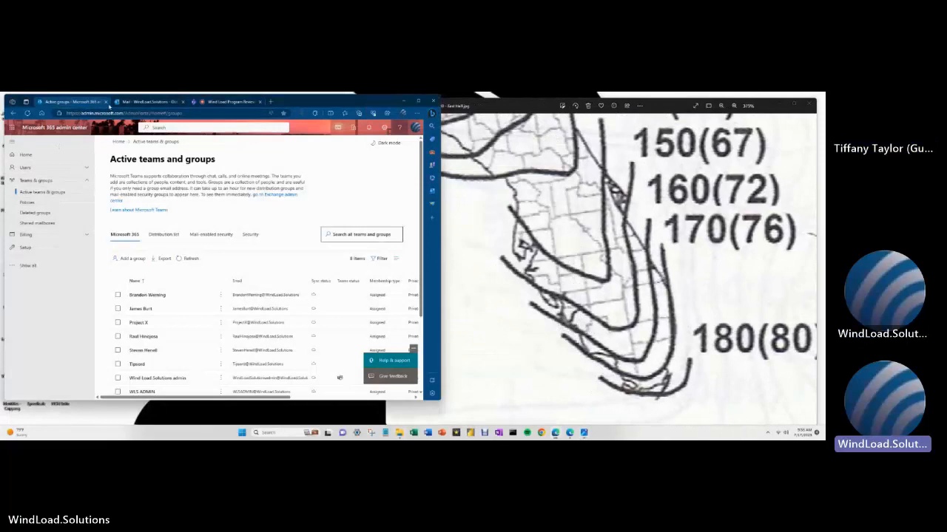
{"action": "left_click", "coordinate": [147, 101]}
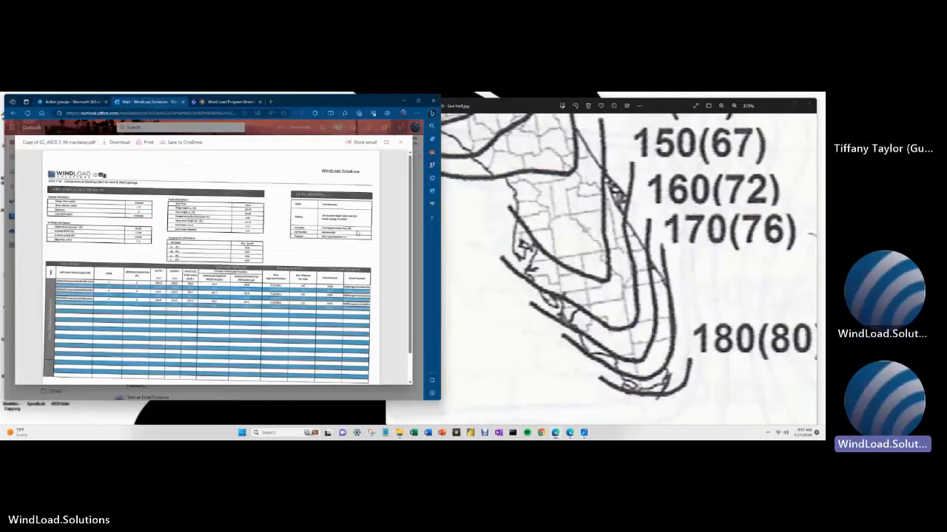
{"action": "scroll", "coordinate": [379, 210], "scroll_direction": "up", "scroll_amount": 5}
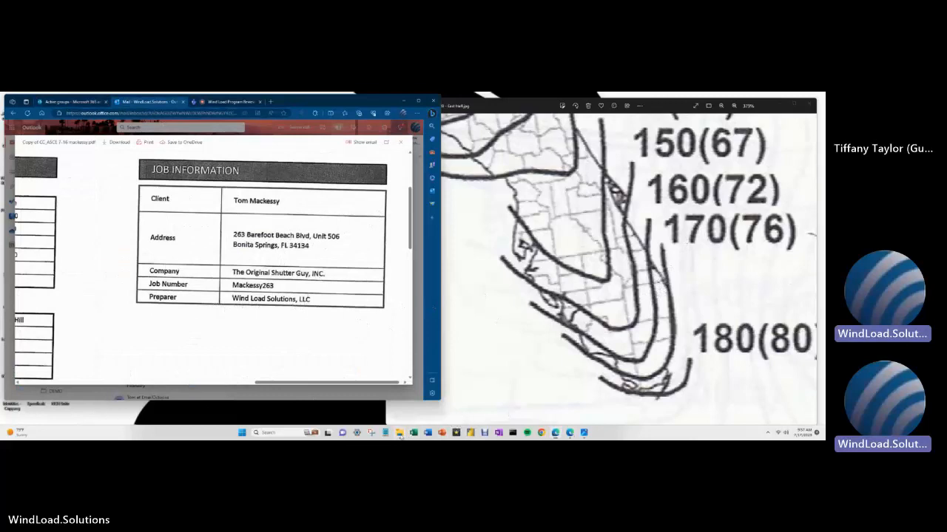
{"action": "left_click", "coordinate": [399, 433]}
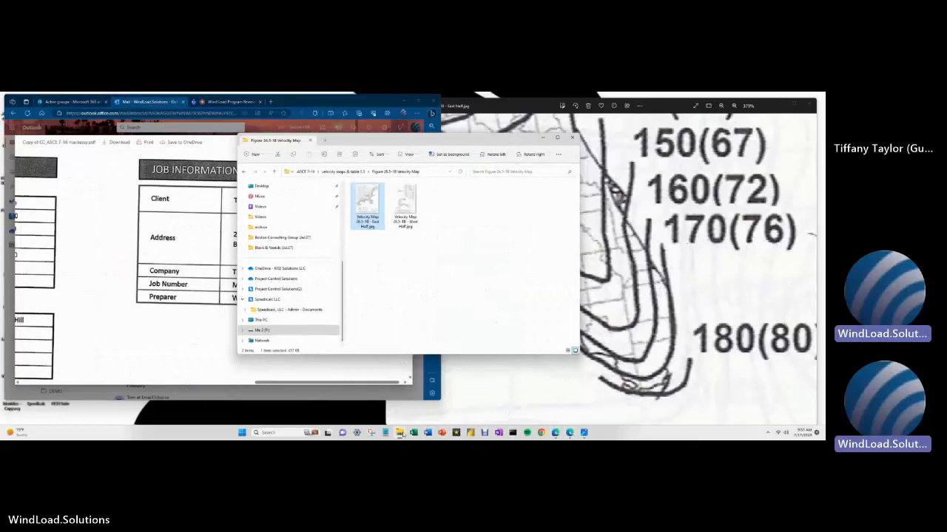
- Go up two levels to the ASCE 7-16 folder and open C&C_ASCE 7-16.xlsx
{"action": "left_click", "coordinate": [274, 171]}
{"action": "left_click", "coordinate": [273, 172]}
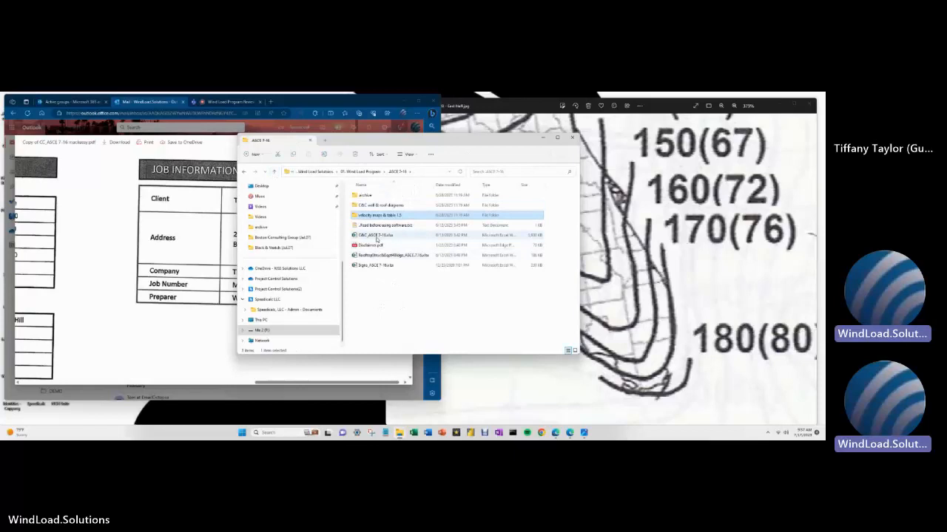
{"action": "double_click", "coordinate": [377, 236]}
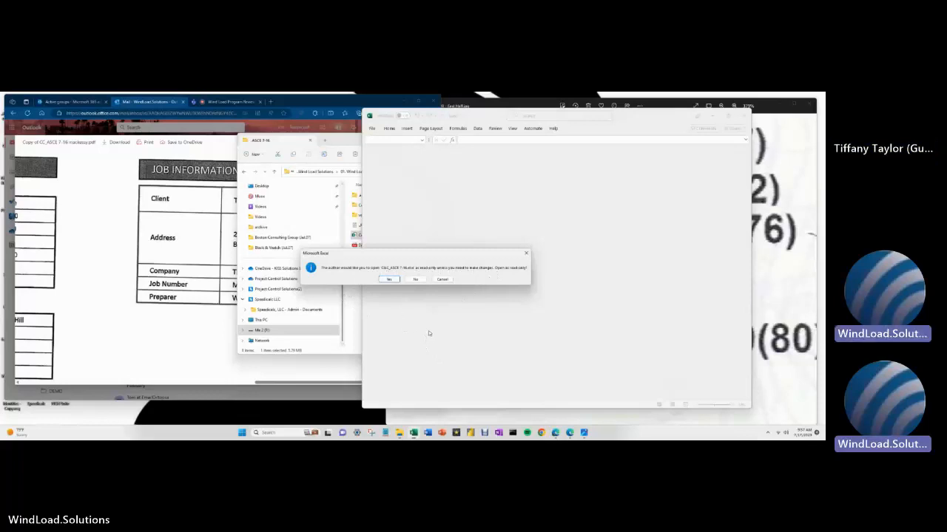
- Open C&C_ASCE 7-16 read-only, hide the folder window and move the workbook to the left
{"action": "left_click", "coordinate": [389, 279]}
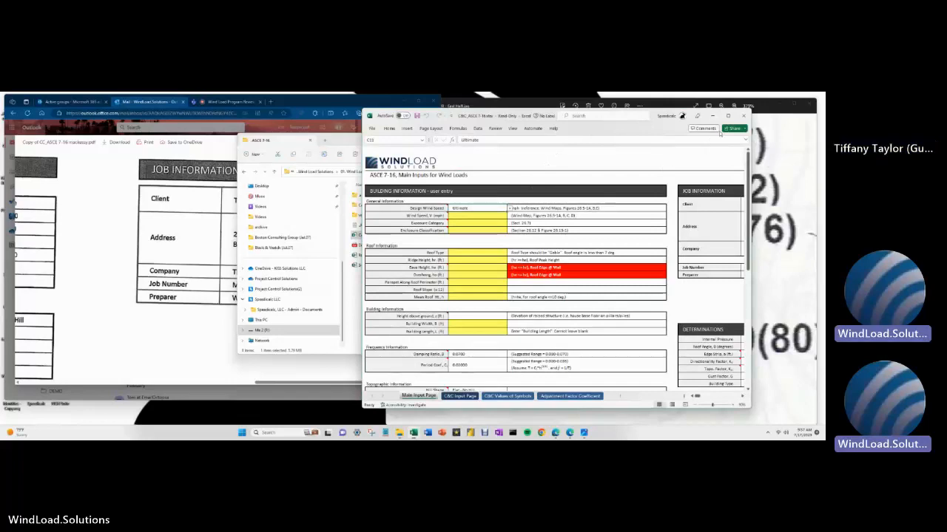
{"action": "left_click_drag", "start_coordinate": [639, 131], "coordinate": [604, 133]}
{"action": "left_click", "coordinate": [289, 146]}
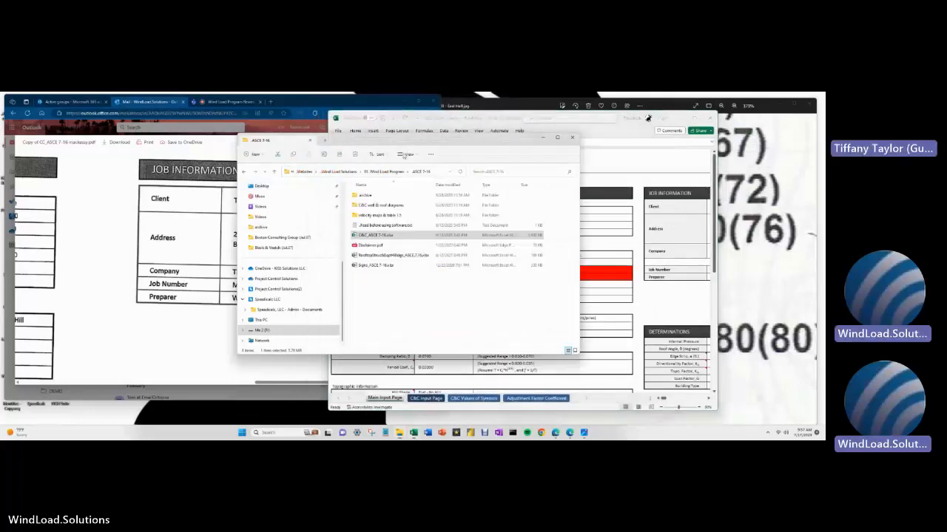
{"action": "left_click_drag", "start_coordinate": [527, 143], "coordinate": [405, 156]}
{"action": "left_click", "coordinate": [422, 151]}
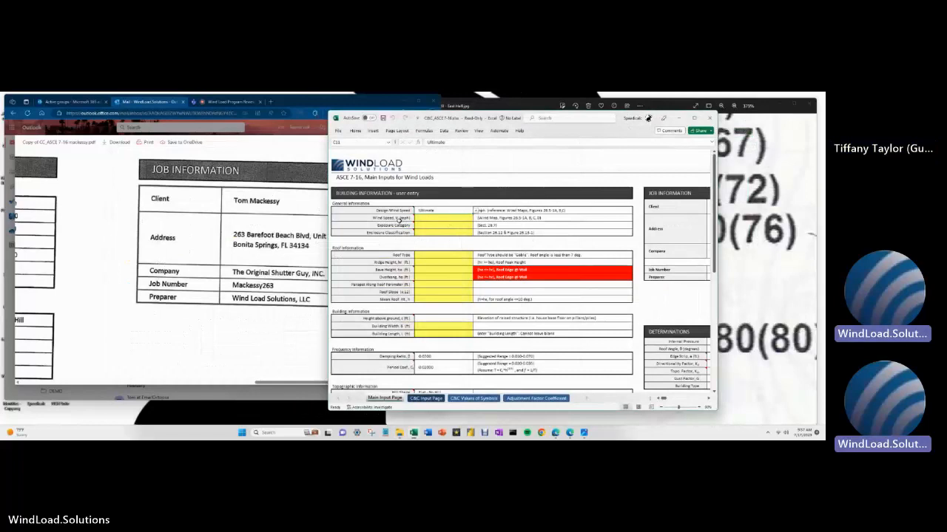
{"action": "mouse_move", "coordinate": [397, 220]}
{"action": "left_click_drag", "start_coordinate": [628, 121], "coordinate": [388, 123]}
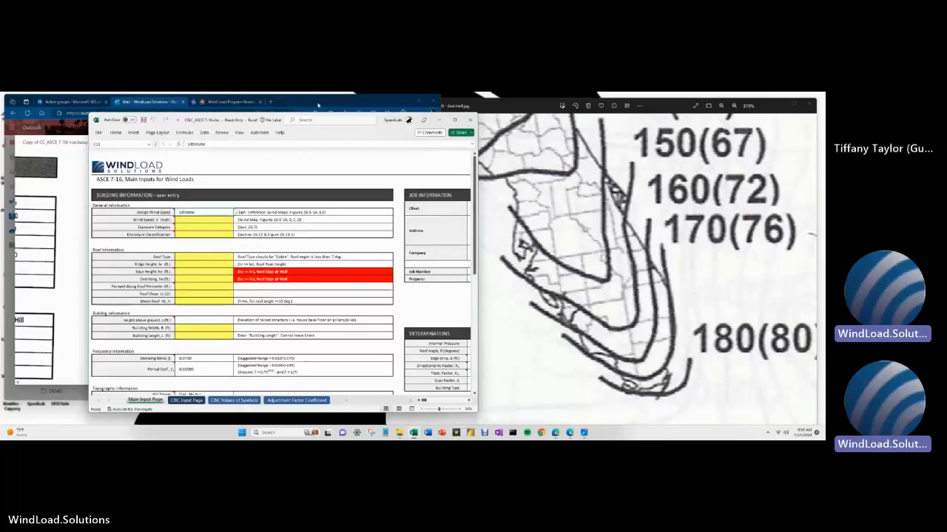
- Go to windload.solutions in a maximized new Edge tab and open its Velocity Finder page
{"action": "left_click", "coordinate": [271, 102]}
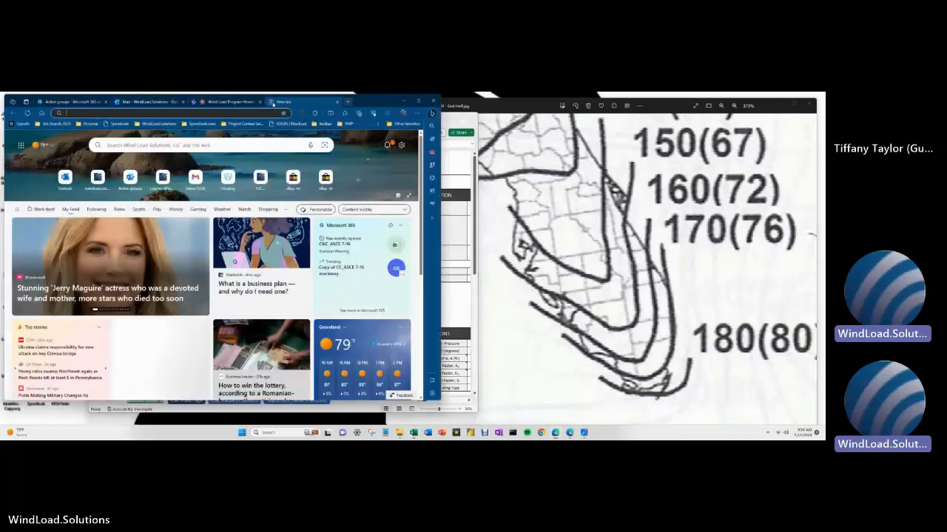
{"action": "left_click", "coordinate": [418, 101]}
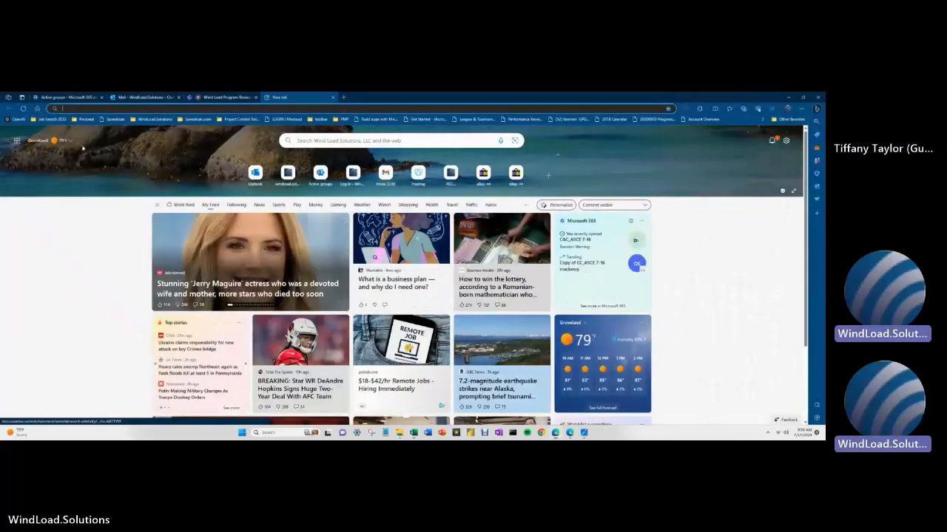
{"action": "left_click", "coordinate": [146, 110]}
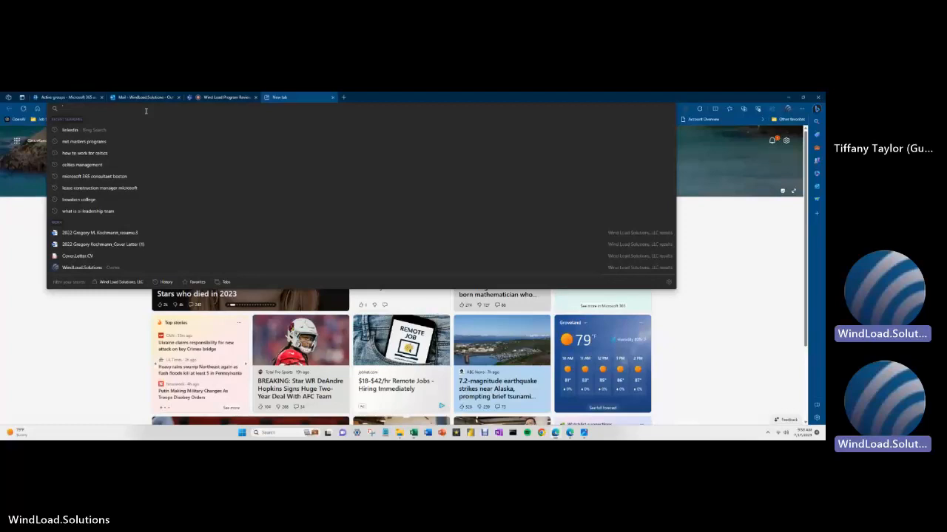
{"action": "type", "text": "wind"}
{"action": "key", "text": "Return"}
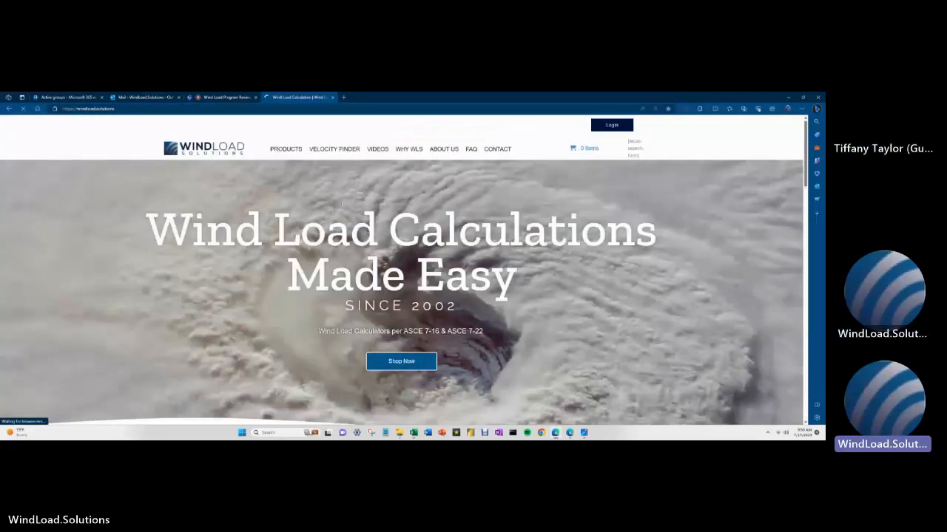
{"action": "left_click", "coordinate": [335, 150]}
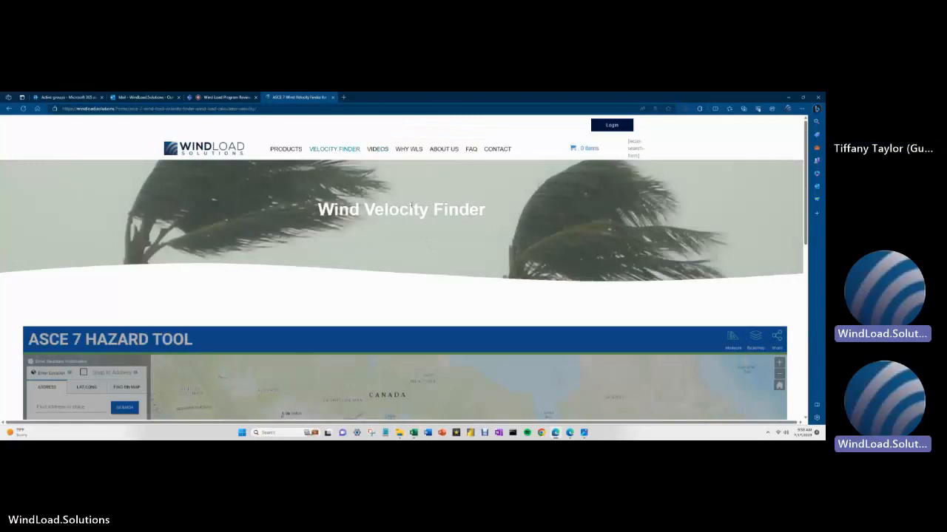
- Dismiss the Hazard Tool welcome message and pick Bonita Springs, Florida as the site
{"action": "scroll", "coordinate": [411, 207], "scroll_direction": "down", "scroll_amount": 5}
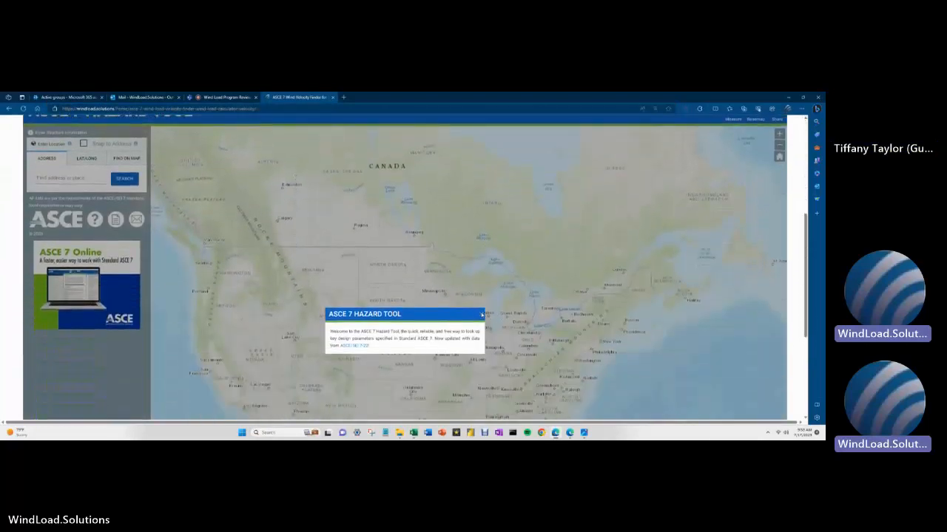
{"action": "left_click", "coordinate": [481, 315]}
{"action": "scroll", "coordinate": [225, 248], "scroll_direction": "up", "scroll_amount": 3}
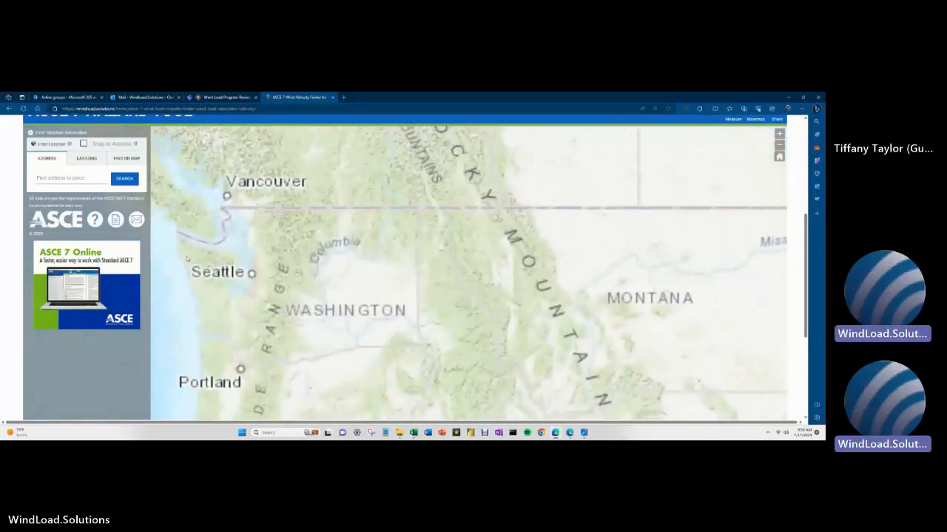
{"action": "scroll", "coordinate": [226, 249], "scroll_direction": "down", "scroll_amount": 3}
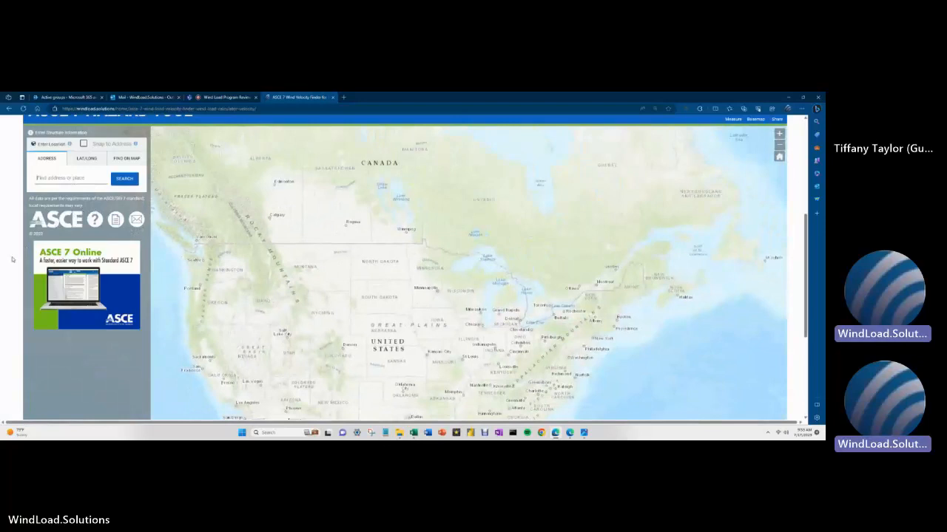
{"action": "type", "text": "bonita"}
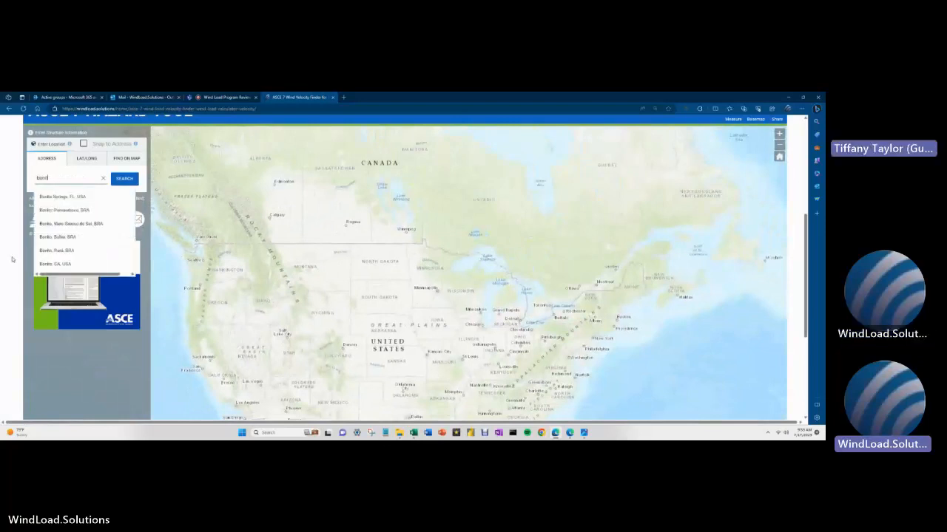
{"action": "left_click", "coordinate": [49, 197]}
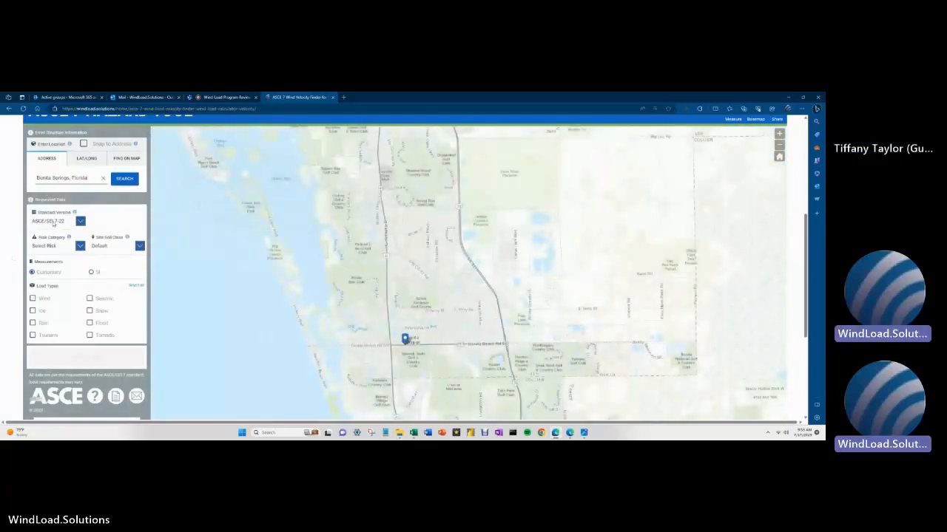
- Choose ASCE/SEI 7-16, Risk Category II and Wind loads, then view the results
{"action": "left_click", "coordinate": [80, 222]}
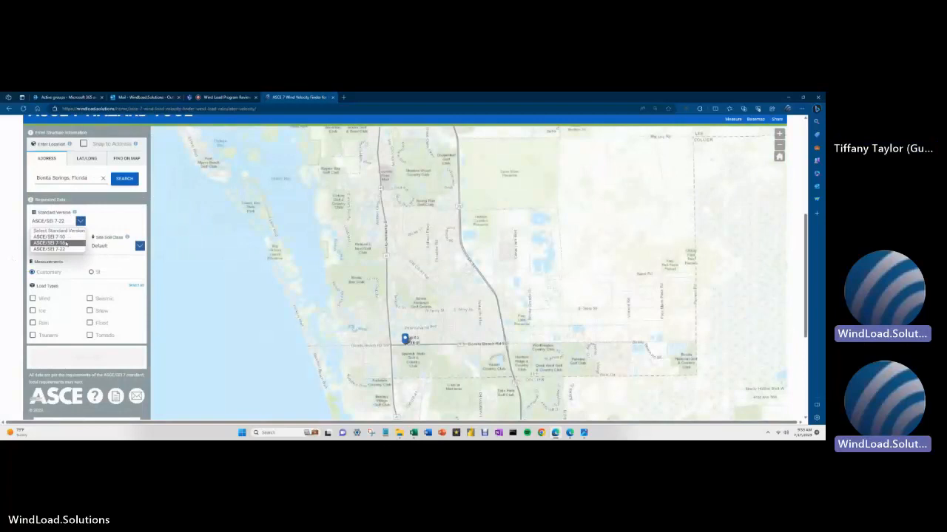
{"action": "left_click", "coordinate": [67, 243]}
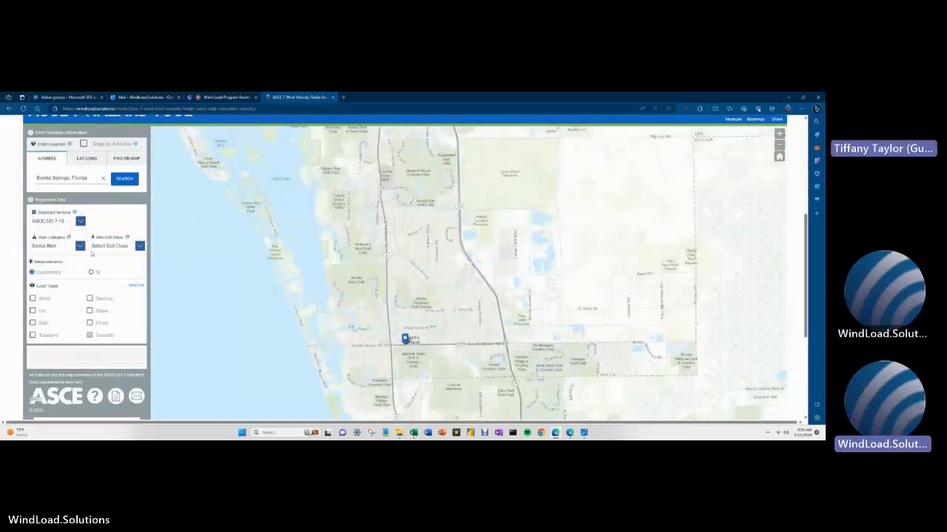
{"action": "left_click", "coordinate": [80, 246]}
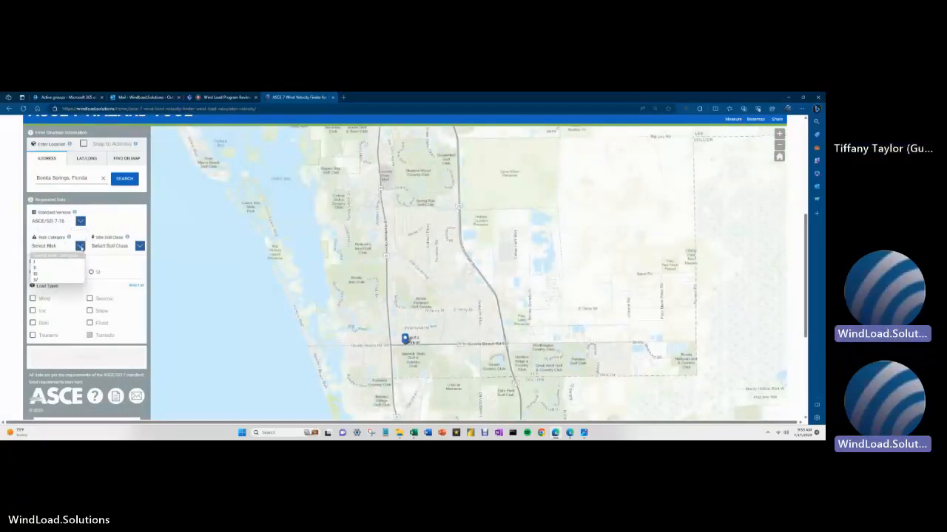
{"action": "left_click", "coordinate": [61, 268]}
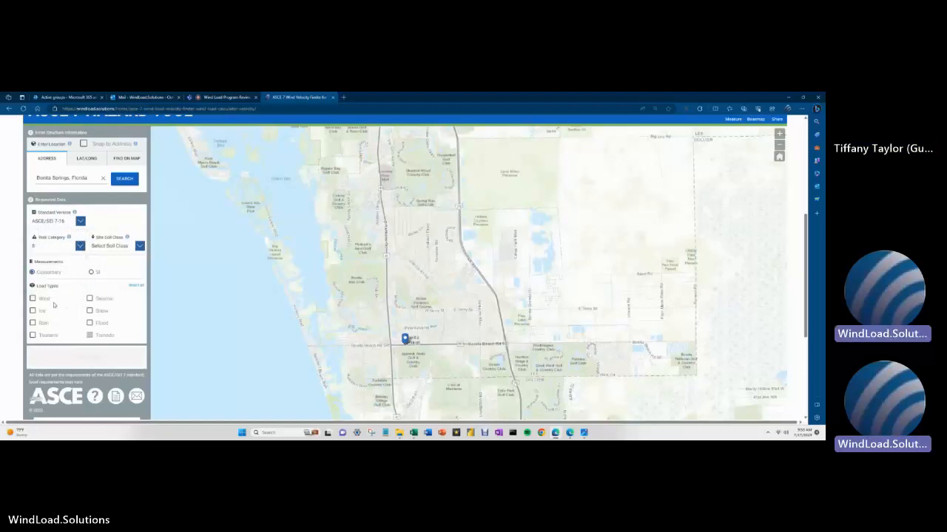
{"action": "left_click", "coordinate": [33, 299]}
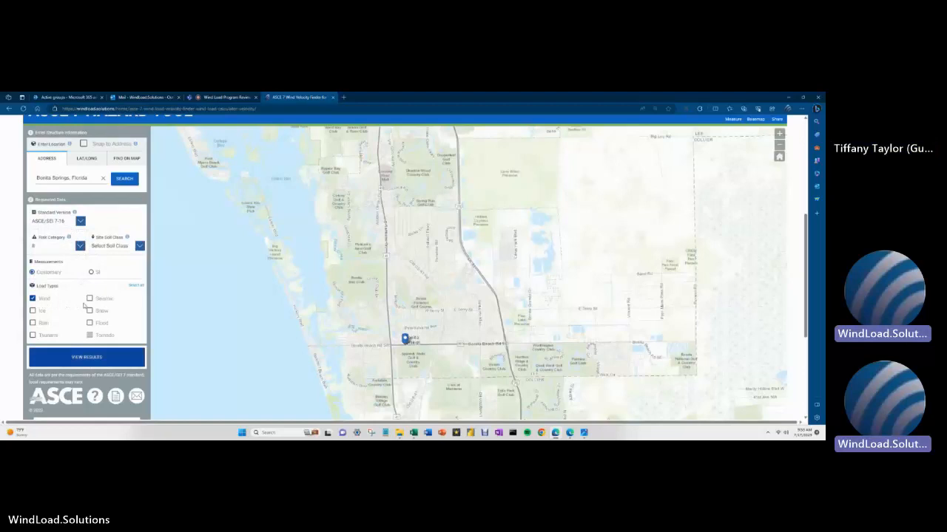
{"action": "left_click", "coordinate": [70, 360]}
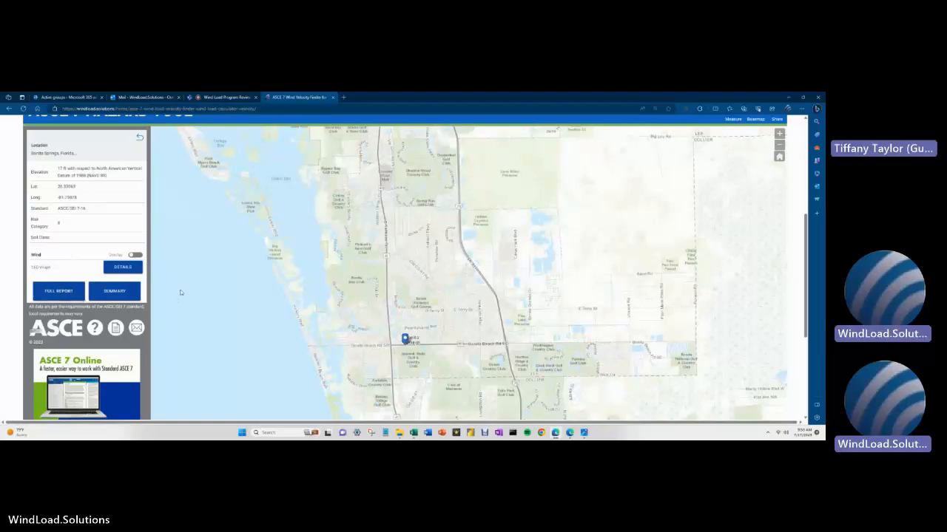
- Read the 160 mph Bonita Springs wind result, then restore the browser to show the map behind
{"action": "scroll", "coordinate": [190, 204], "scroll_direction": "up", "scroll_amount": 1}
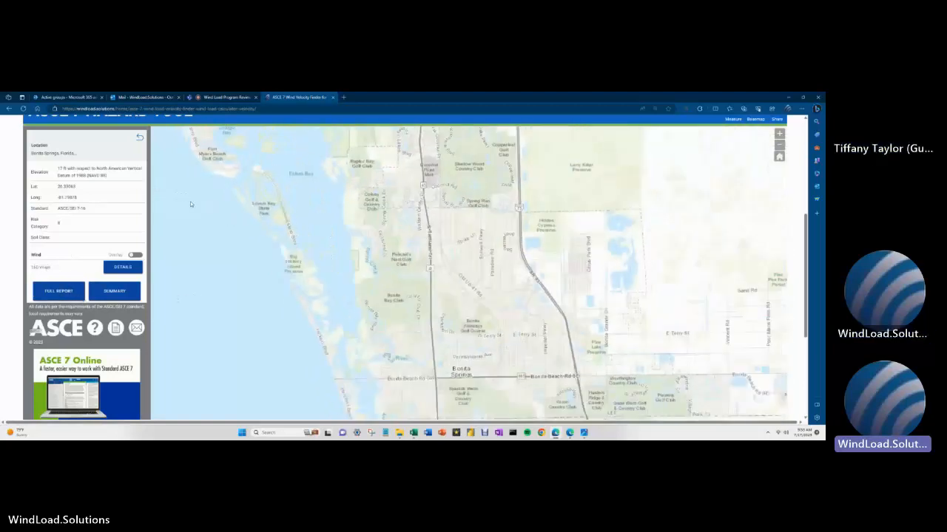
{"action": "scroll", "coordinate": [190, 201], "scroll_direction": "down", "scroll_amount": 1}
{"action": "scroll", "coordinate": [9, 161], "scroll_direction": "up", "scroll_amount": 2}
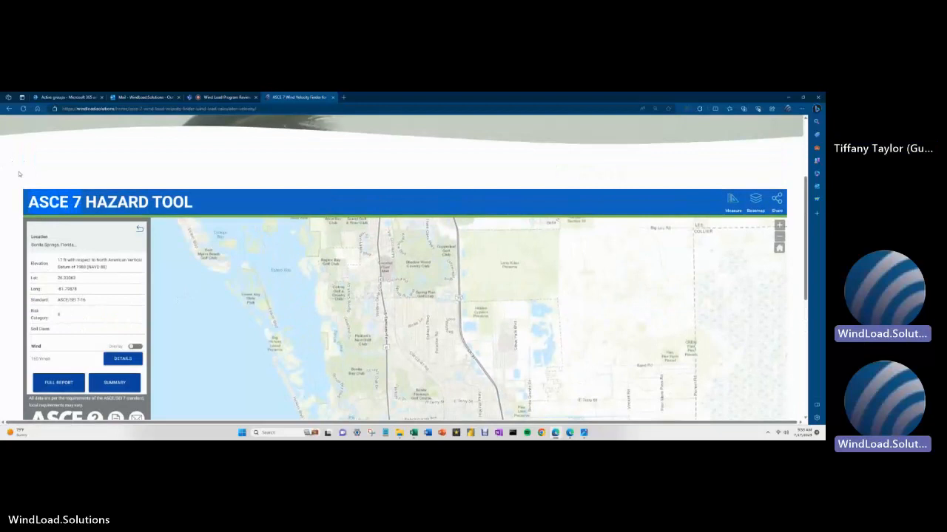
{"action": "left_click_drag", "start_coordinate": [19, 173], "coordinate": [81, 202]}
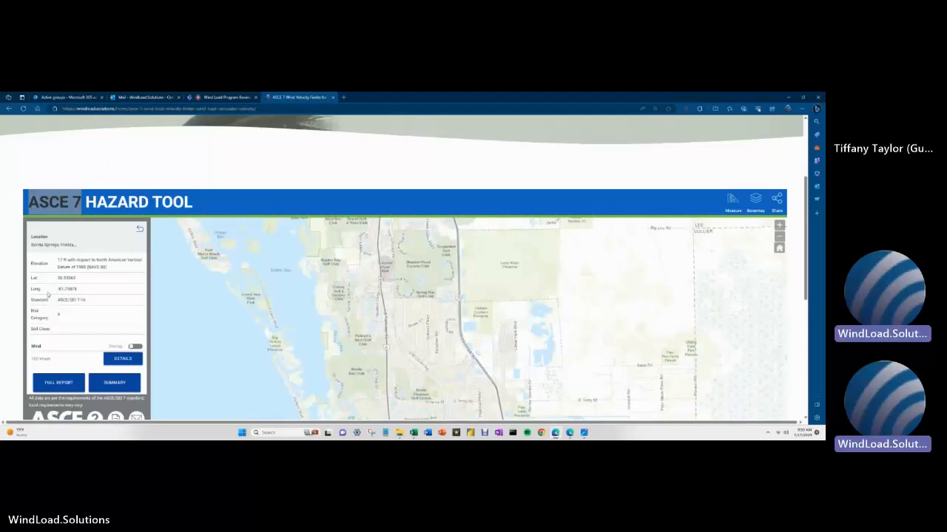
{"action": "scroll", "coordinate": [32, 171], "scroll_direction": "down", "scroll_amount": 3}
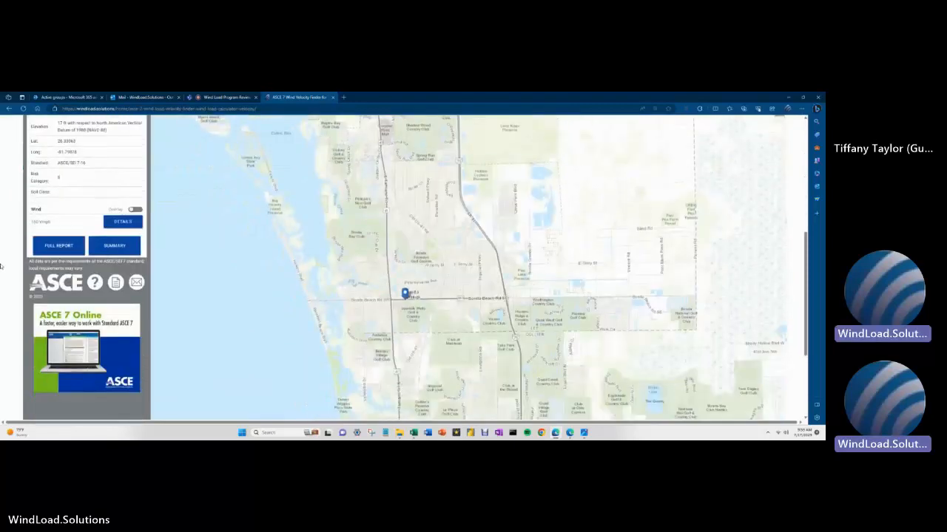
{"action": "scroll", "coordinate": [3, 268], "scroll_direction": "up", "scroll_amount": 1}
{"action": "scroll", "coordinate": [2, 268], "scroll_direction": "up", "scroll_amount": 2}
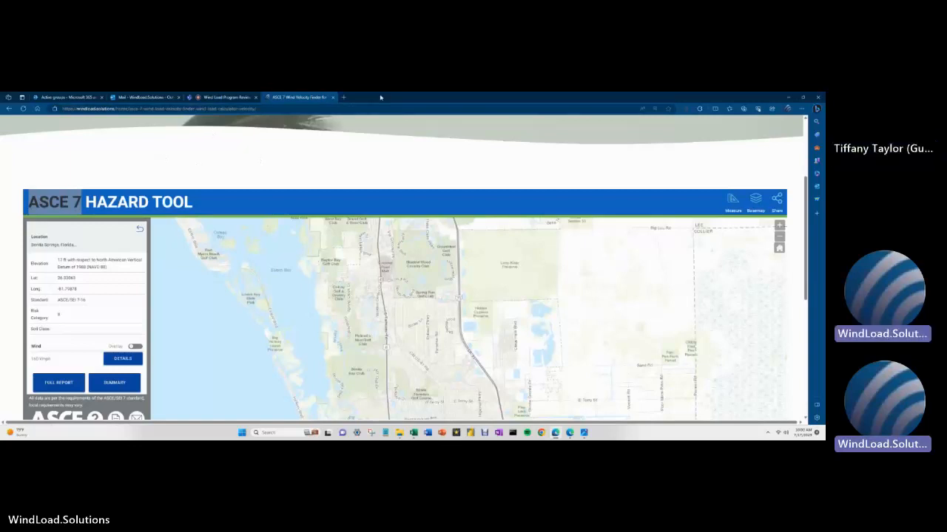
{"action": "left_click_drag", "start_coordinate": [380, 97], "coordinate": [343, 111]}
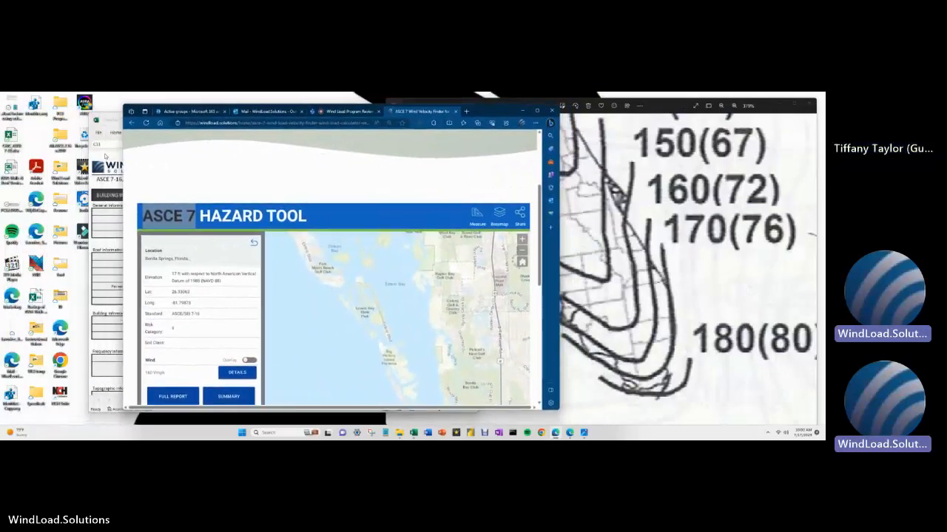
- Enter 160 mph as the wind speed, then maximize Excel and scroll to the sheet's top-left
{"action": "left_click", "coordinate": [106, 155]}
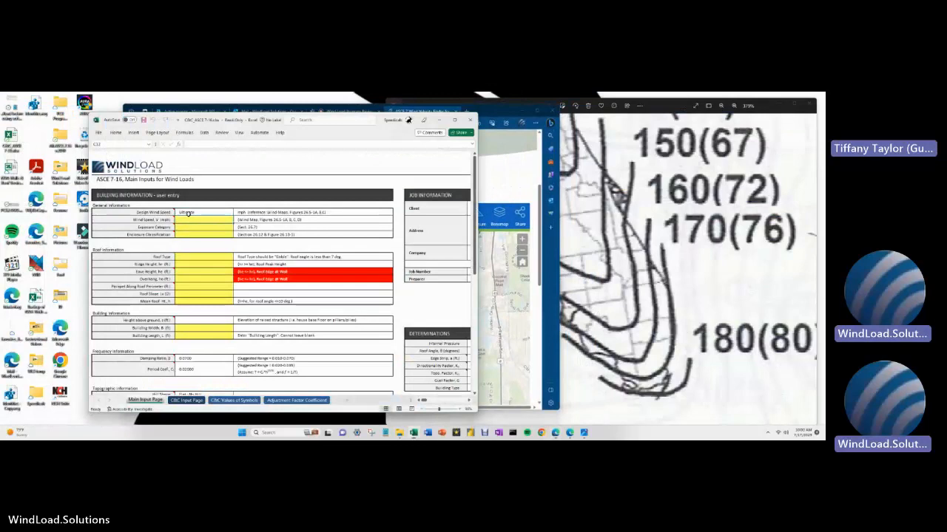
{"action": "type", "text": "160"}
{"action": "key", "text": "Return"}
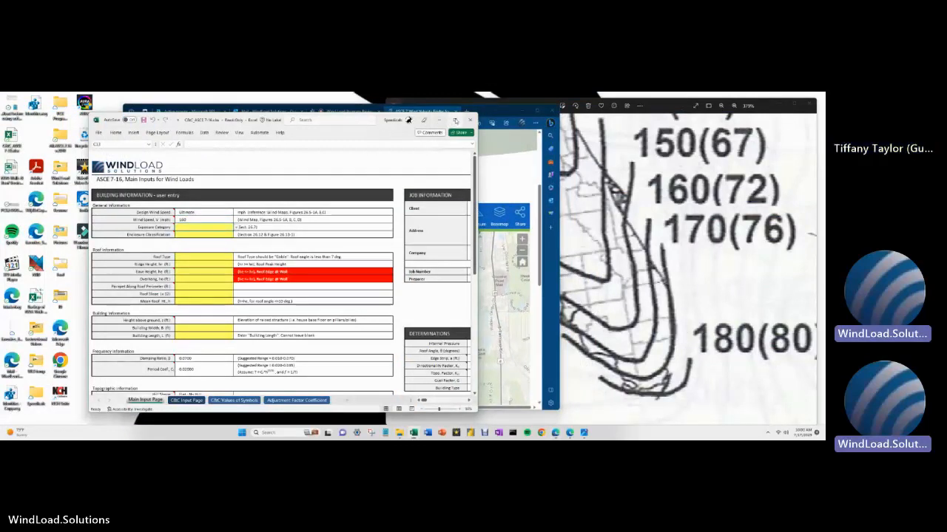
{"action": "left_click", "coordinate": [455, 120]}
{"action": "scroll", "coordinate": [546, 399], "scroll_direction": "up", "scroll_amount": 3}
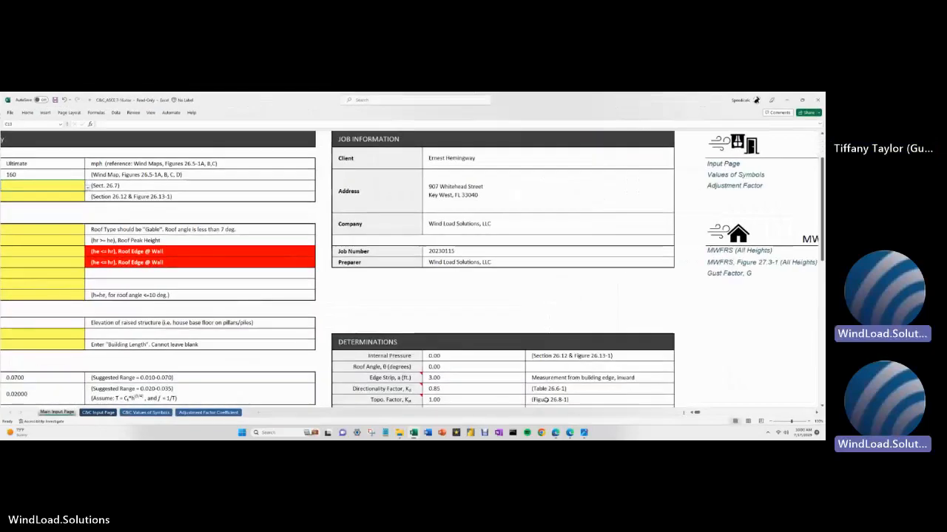
{"action": "scroll", "coordinate": [699, 414], "scroll_direction": "left", "scroll_amount": 3}
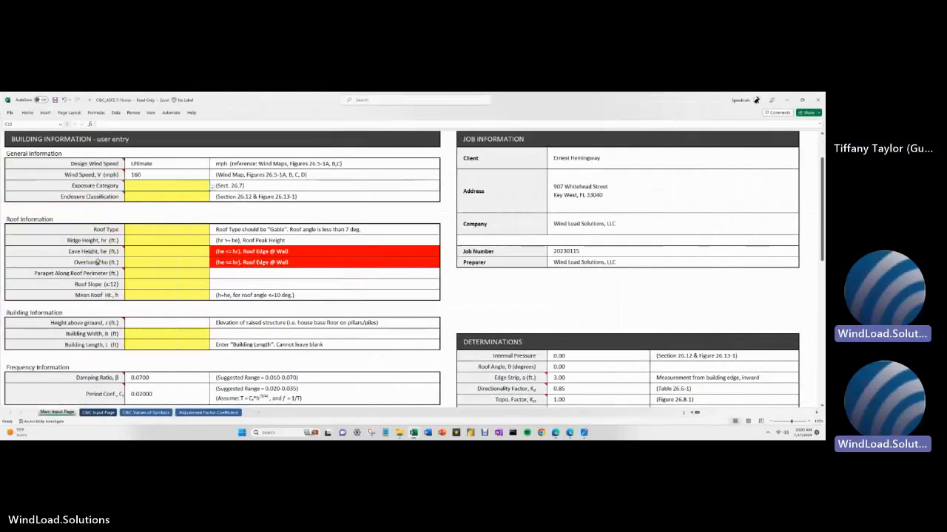
{"action": "scroll", "coordinate": [97, 262], "scroll_direction": "up", "scroll_amount": 1}
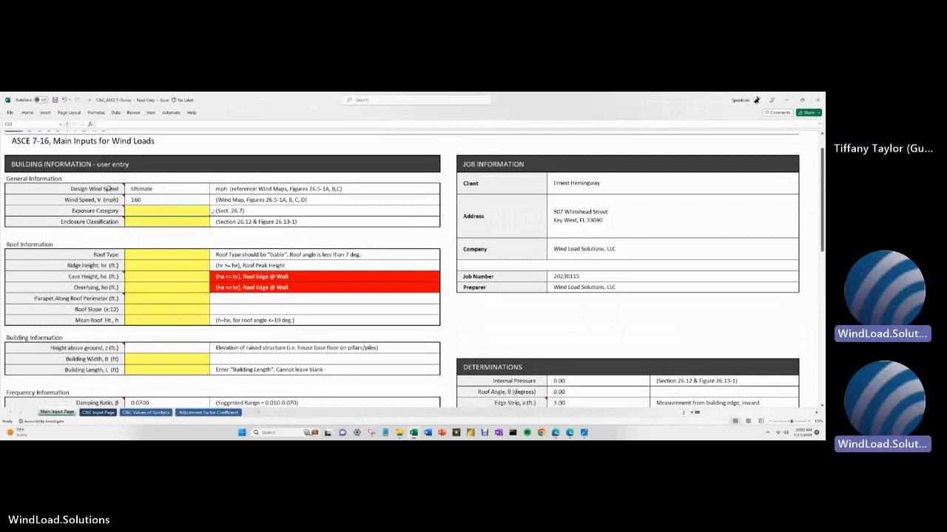
{"action": "mouse_move", "coordinate": [113, 191]}
- Zoom out the Photos velocity map to see the full Gulf-coast map and caption, then return to Excel
{"action": "mouse_move", "coordinate": [603, 428]}
{"action": "left_click", "coordinate": [618, 403]}
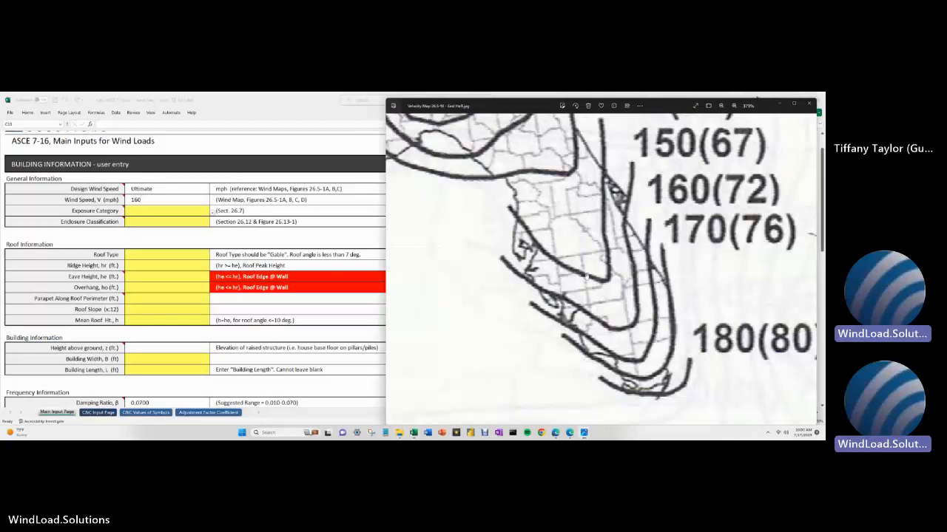
{"action": "scroll", "coordinate": [584, 281], "scroll_direction": "down", "scroll_amount": 2}
{"action": "scroll", "coordinate": [584, 281], "scroll_direction": "down", "scroll_amount": 5}
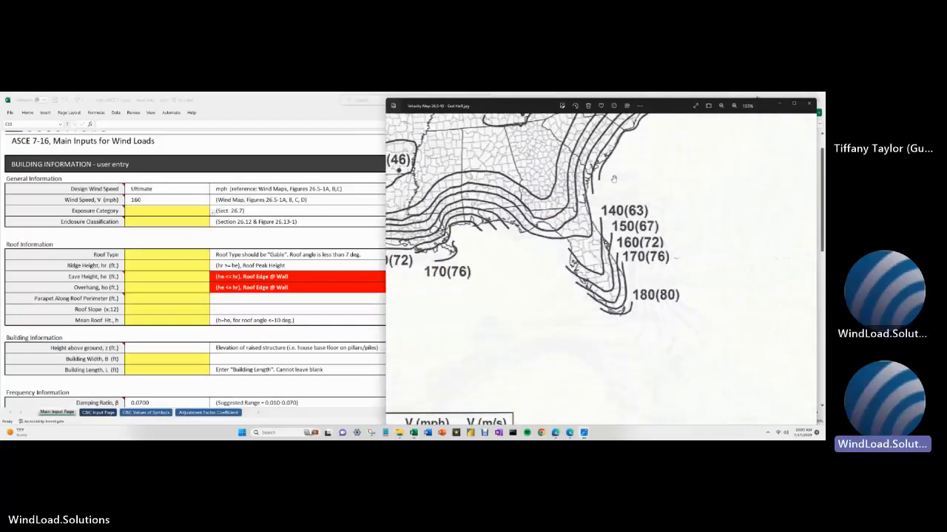
{"action": "scroll", "coordinate": [608, 211], "scroll_direction": "down", "scroll_amount": 4}
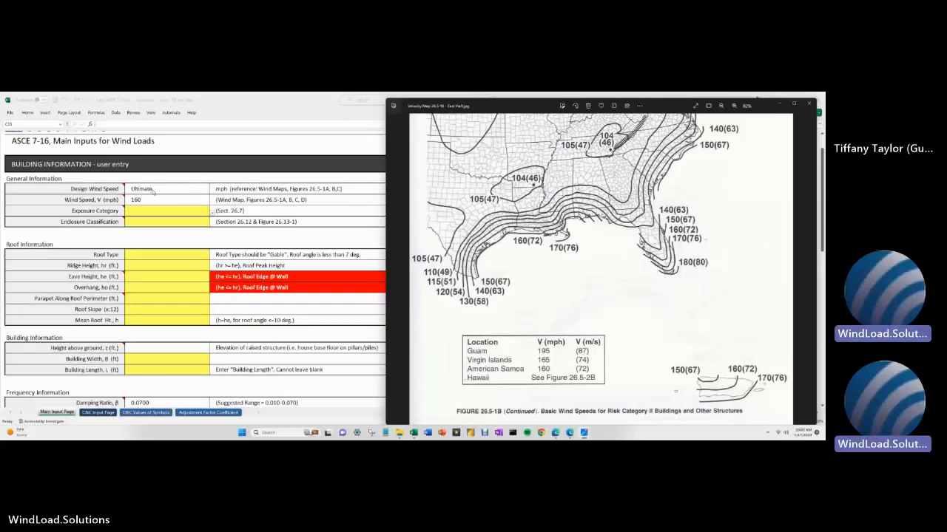
{"action": "left_click", "coordinate": [153, 190]}
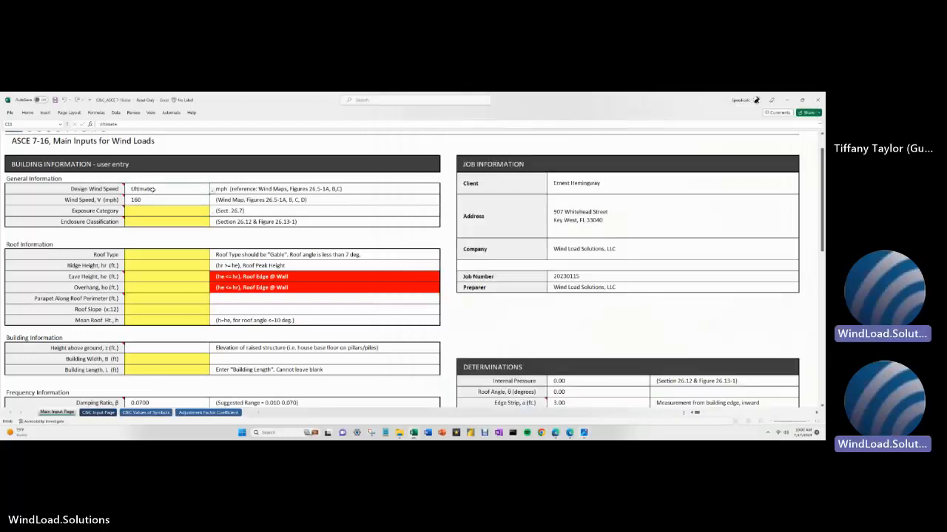
- Switch Design Wind Speed to Nominal and back to Ultimate, then select the Exposure Category cell
{"action": "left_click", "coordinate": [212, 190]}
{"action": "left_click", "coordinate": [206, 200]}
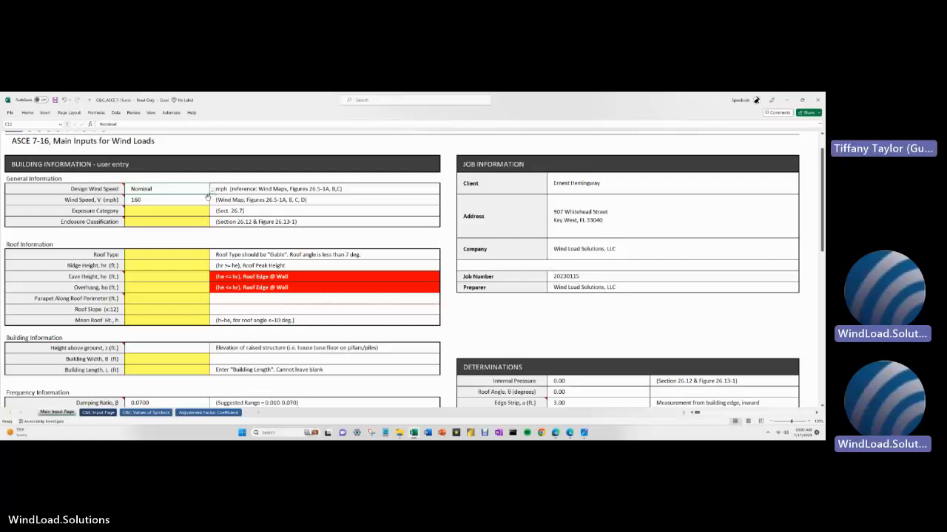
{"action": "left_click", "coordinate": [212, 191]}
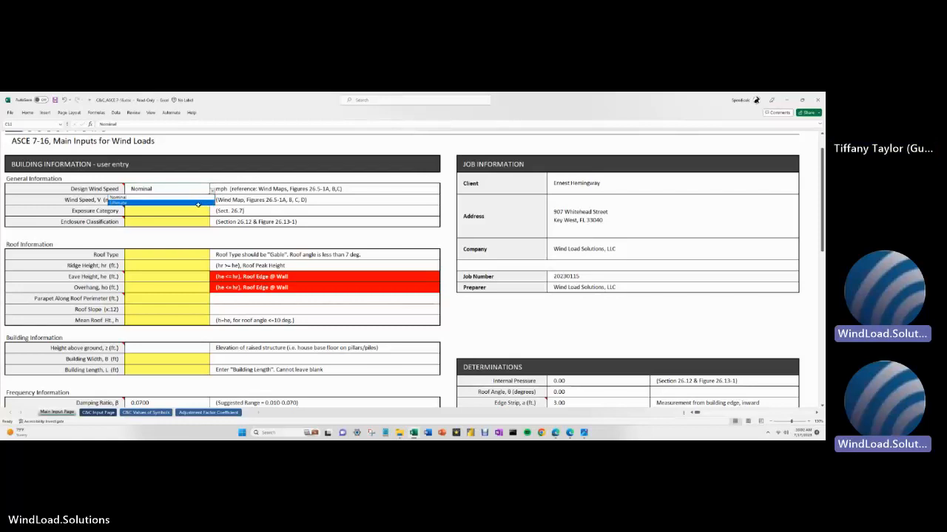
{"action": "left_click", "coordinate": [198, 204]}
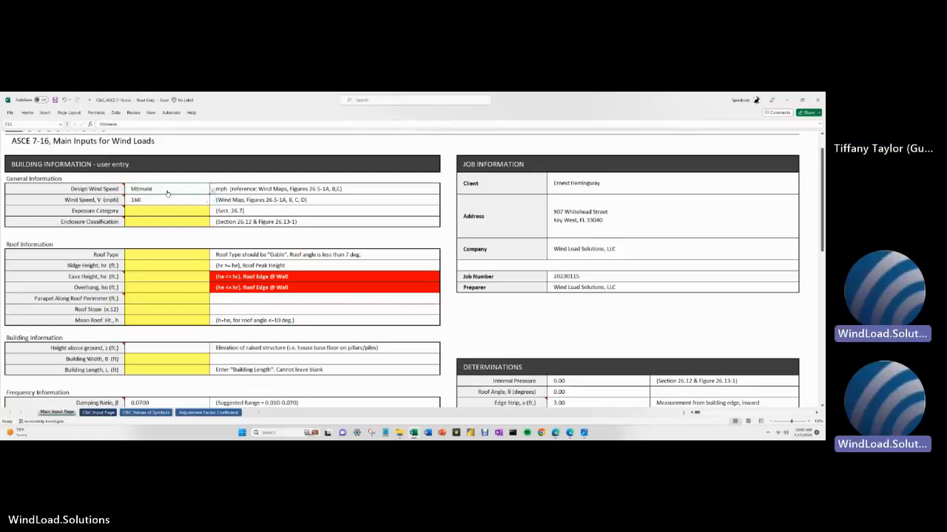
{"action": "left_click", "coordinate": [160, 213]}
- Show the Figure 26.5-1B Gulf and Florida wind speed map beside the workbook, zoomed to 90%
{"action": "mouse_move", "coordinate": [93, 211]}
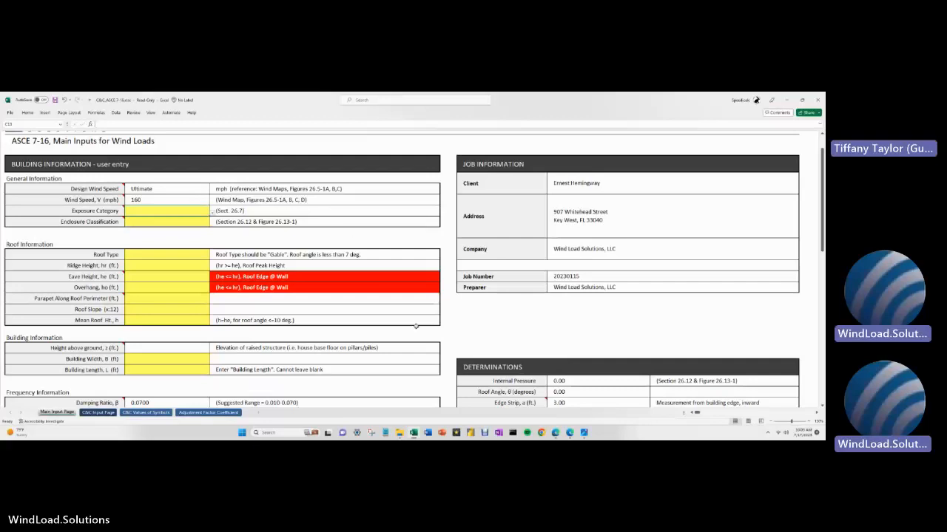
{"action": "mouse_move", "coordinate": [569, 433]}
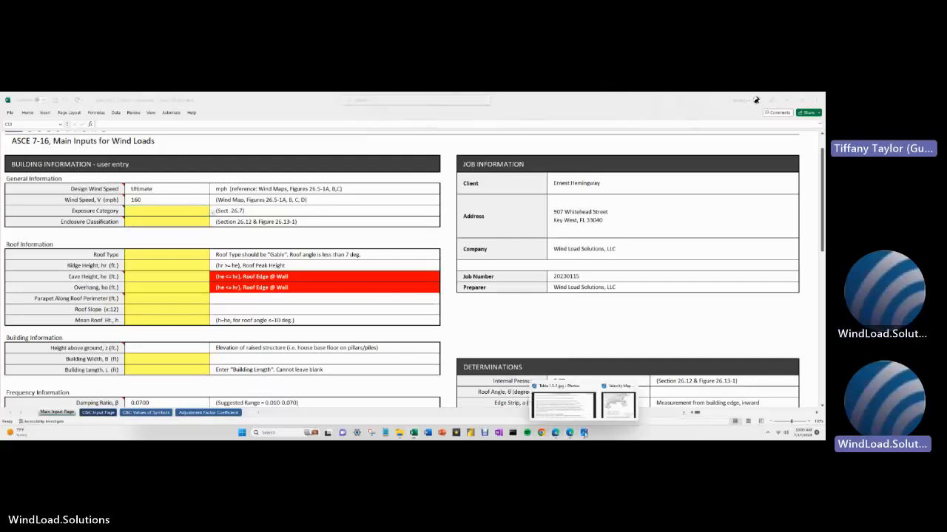
{"action": "left_click", "coordinate": [612, 404]}
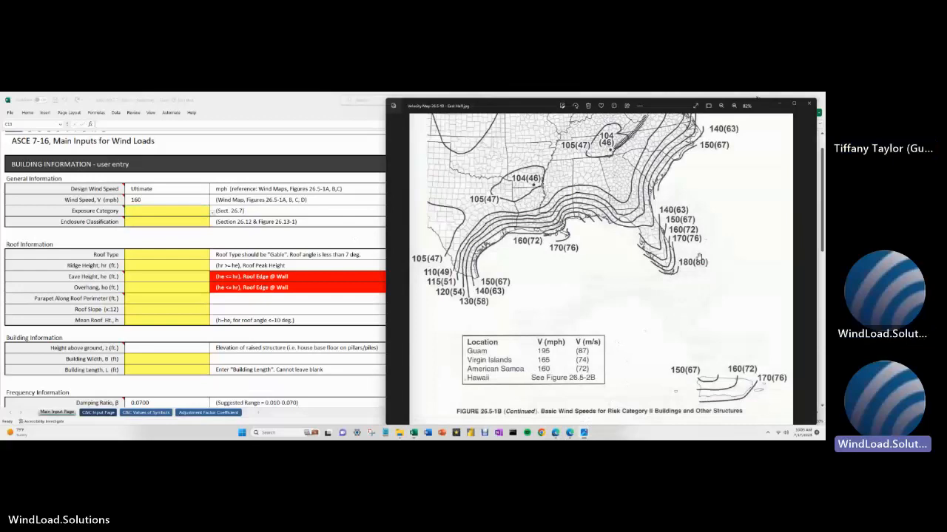
{"action": "scroll", "coordinate": [693, 247], "scroll_direction": "up", "scroll_amount": 1}
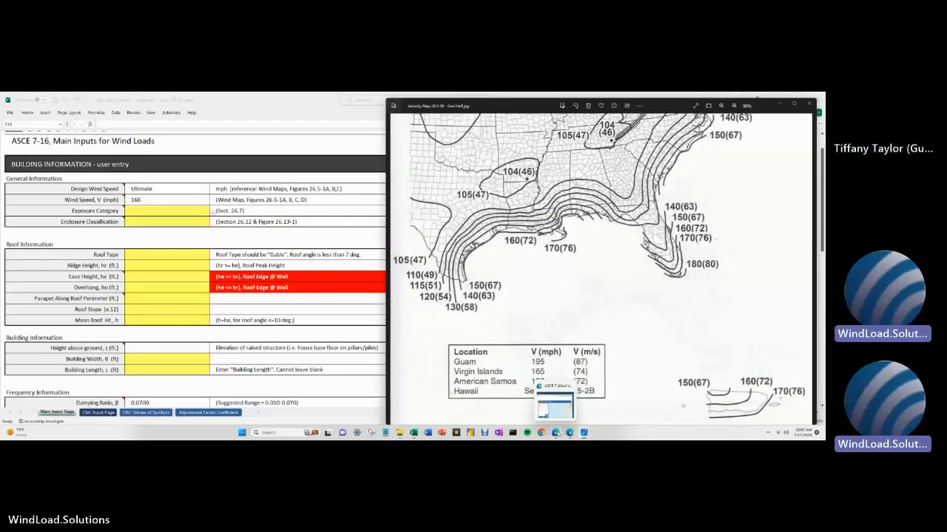
- Bring the ASCE 7 Hazard Tool forward, maximize the browser and pan toward Bonita Springs
{"action": "mouse_move", "coordinate": [558, 434]}
{"action": "left_click", "coordinate": [554, 403]}
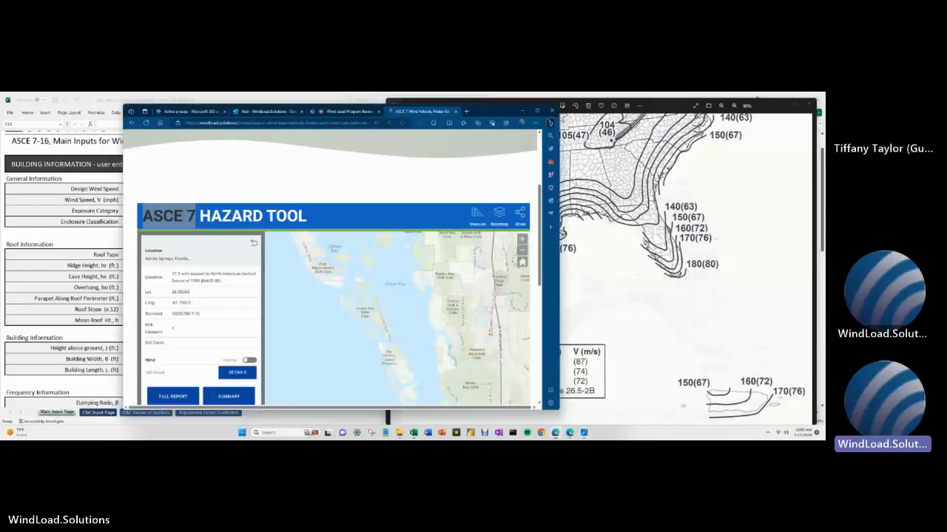
{"action": "left_click_drag", "start_coordinate": [490, 333], "coordinate": [474, 259]}
{"action": "left_click_drag", "start_coordinate": [471, 351], "coordinate": [340, 274]}
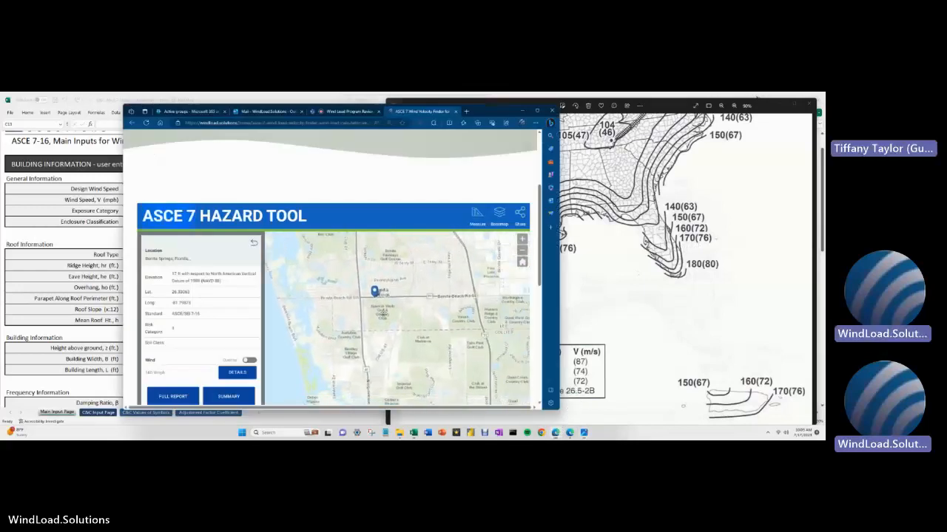
{"action": "left_click", "coordinate": [538, 111]}
{"action": "scroll", "coordinate": [411, 155], "scroll_direction": "down", "scroll_amount": 2}
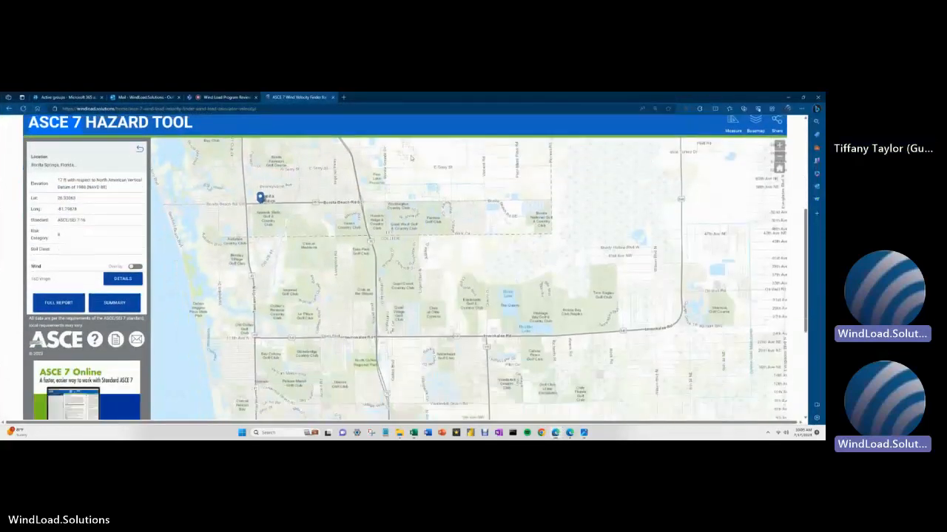
{"action": "left_click_drag", "start_coordinate": [212, 196], "coordinate": [299, 226]}
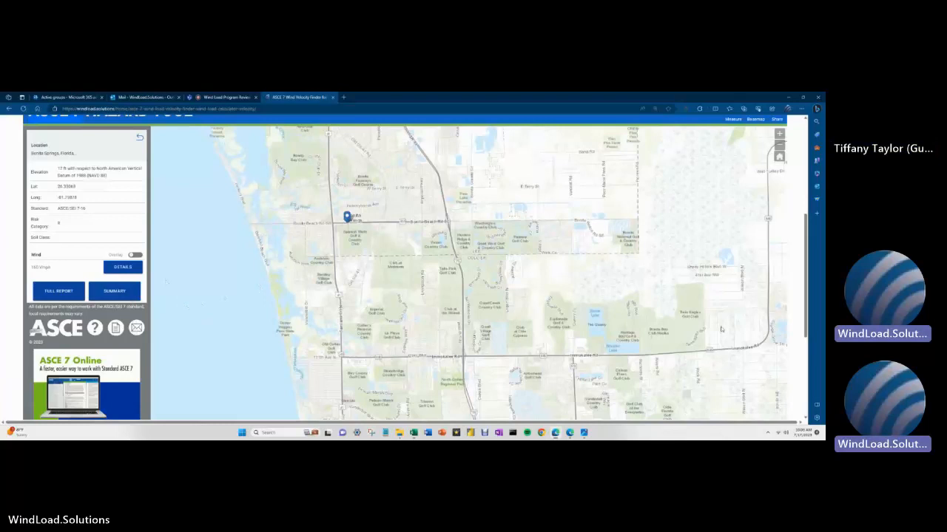
- Zoom in on the Bonita Springs pin, then go back to the location entry form
{"action": "left_click", "coordinate": [780, 134]}
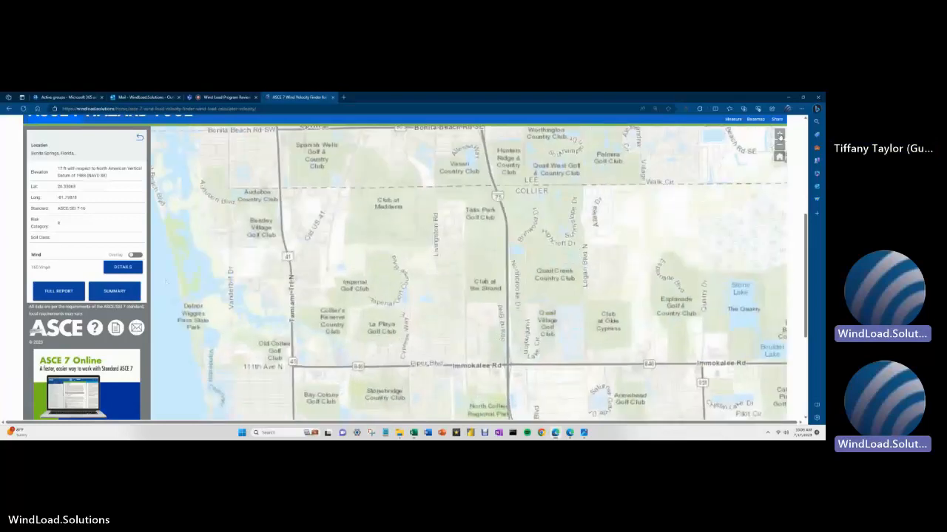
{"action": "left_click_drag", "start_coordinate": [335, 304], "coordinate": [429, 384]}
{"action": "left_click_drag", "start_coordinate": [404, 232], "coordinate": [460, 326]}
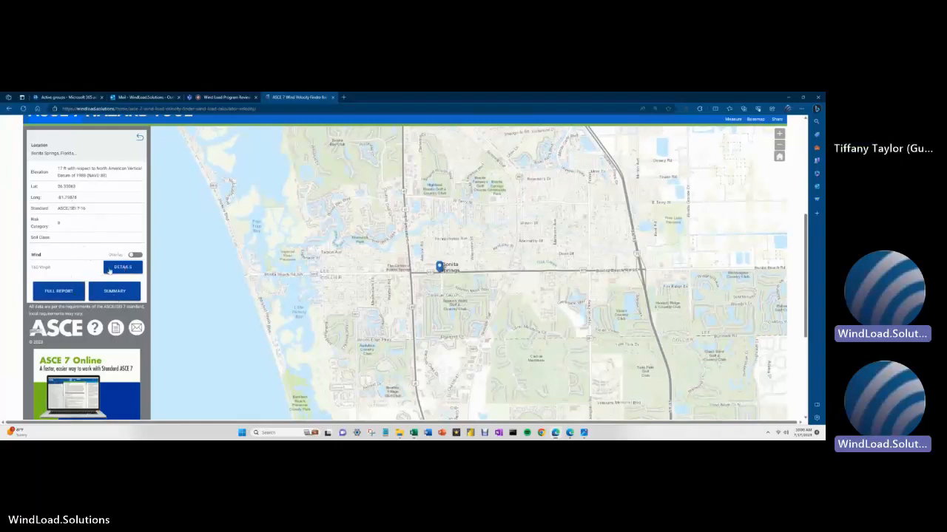
{"action": "scroll", "coordinate": [96, 257], "scroll_direction": "up", "scroll_amount": 1}
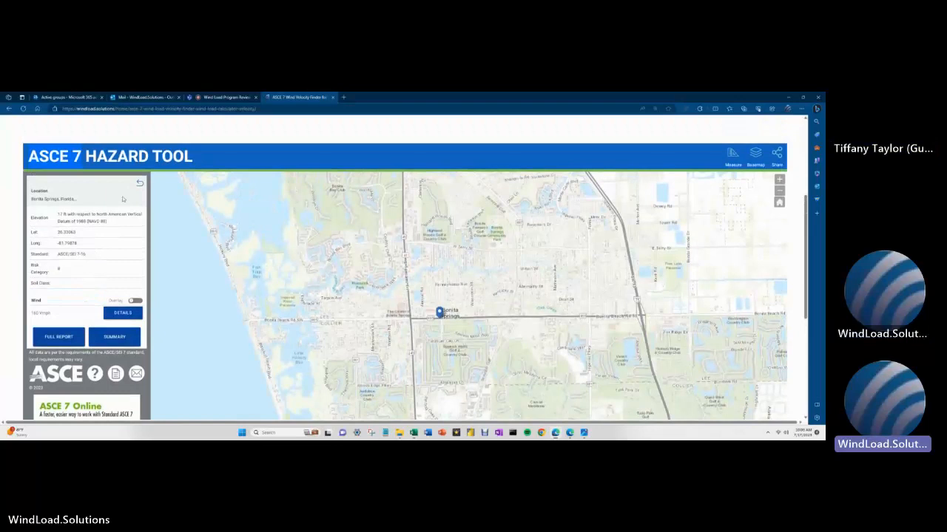
{"action": "left_click", "coordinate": [140, 182]}
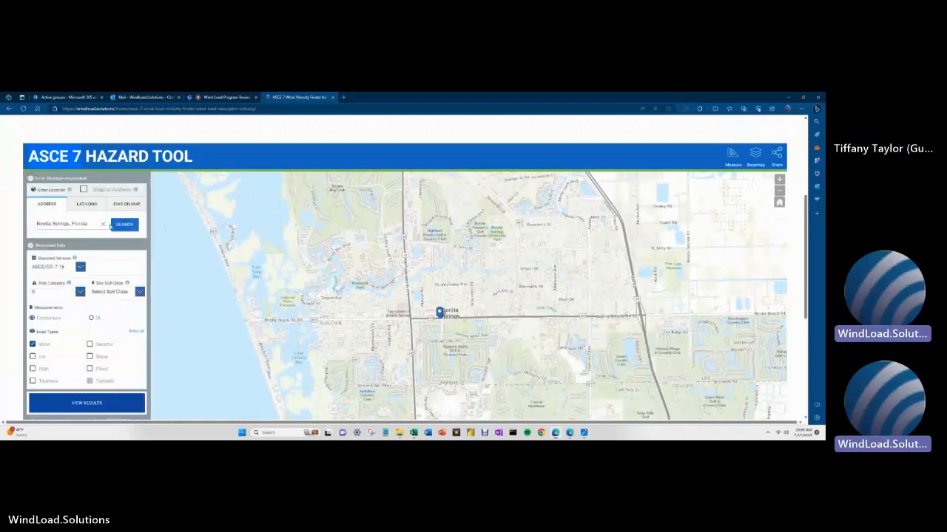
{"action": "left_click_drag", "start_coordinate": [83, 156], "coordinate": [70, 99]}
- In the emailed PDF preview, read the Job Information: 120 ft ridge, 90 ft eave, 105 ft mean height
{"action": "left_click", "coordinate": [70, 99]}
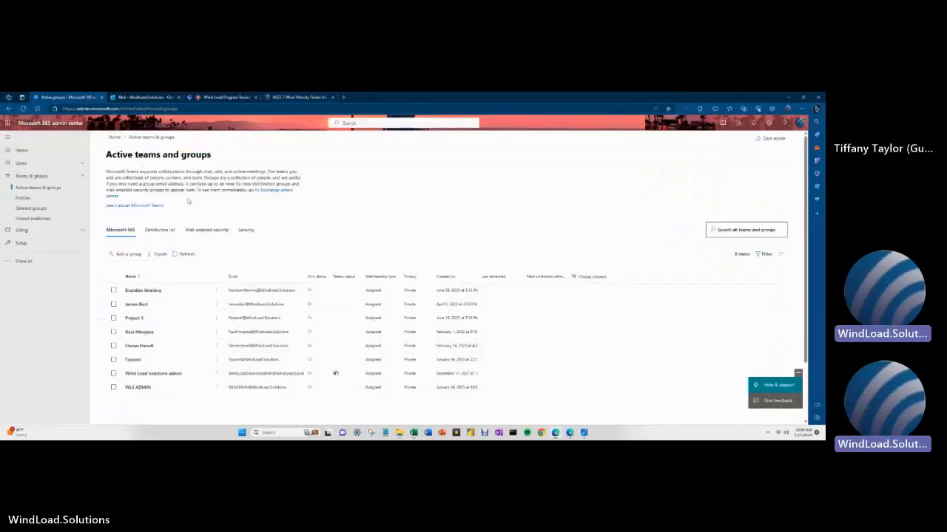
{"action": "left_click", "coordinate": [137, 97]}
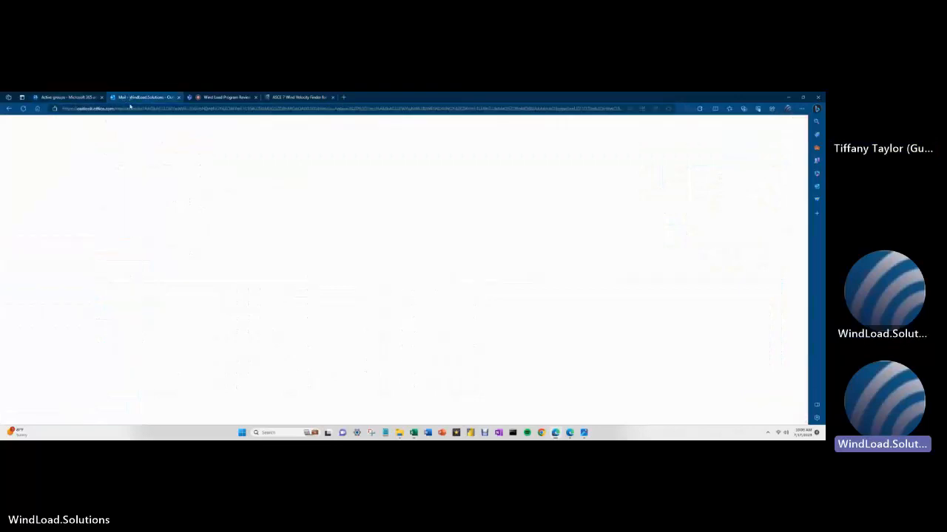
{"action": "scroll", "coordinate": [348, 292], "scroll_direction": "up", "scroll_amount": 3}
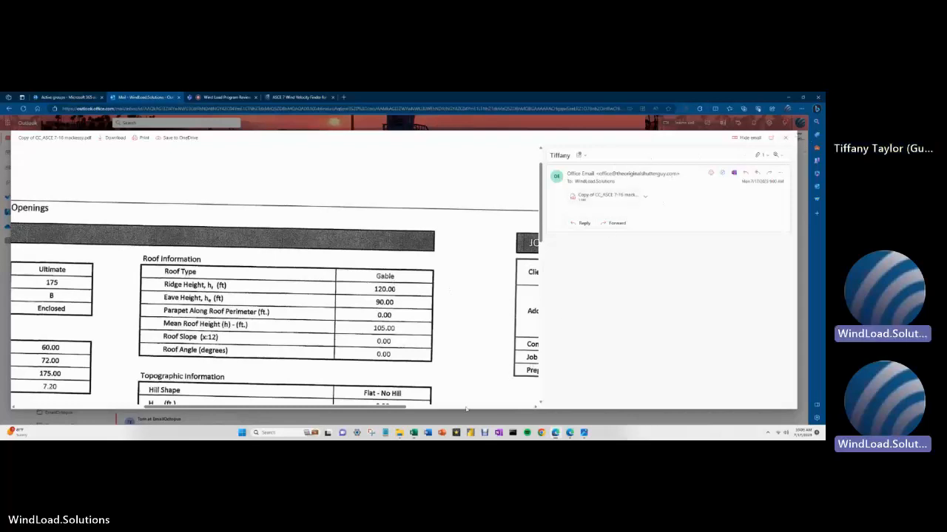
{"action": "left_click_drag", "start_coordinate": [384, 407], "coordinate": [501, 407]}
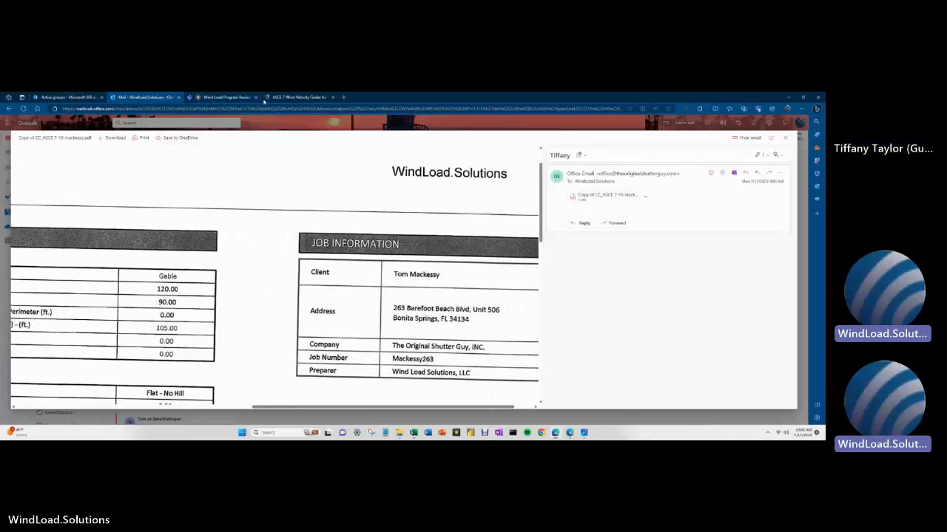
{"action": "left_click", "coordinate": [245, 102]}
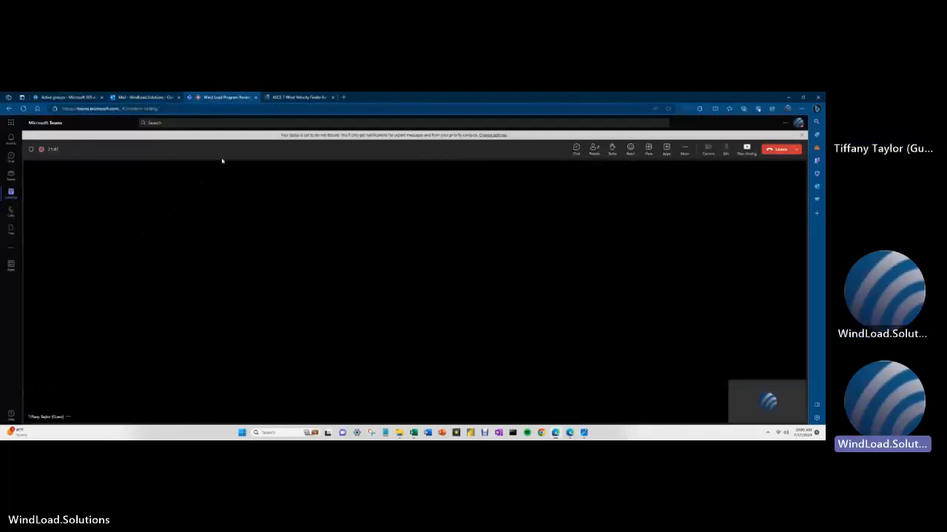
- Look up the client's Bonita Springs beachfront street address and show its ASCE/SEI 7-16 wind results
{"action": "left_click", "coordinate": [289, 99]}
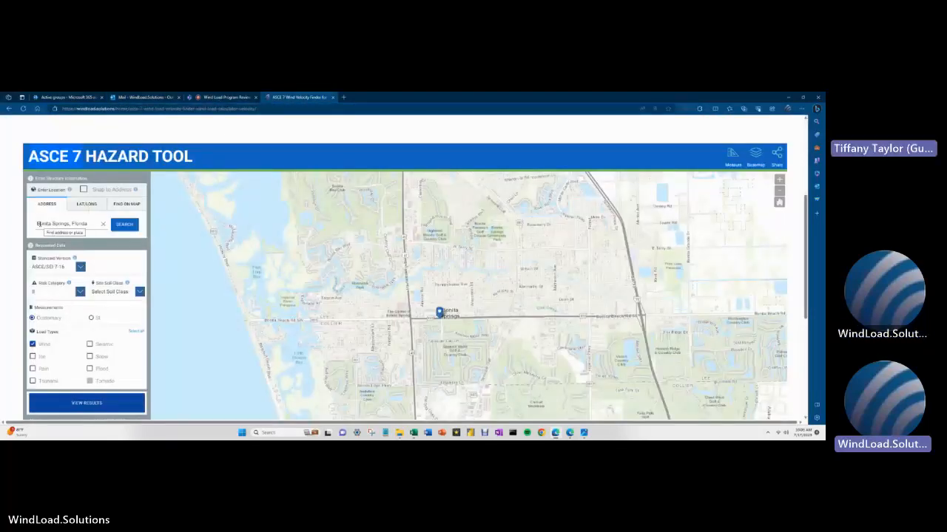
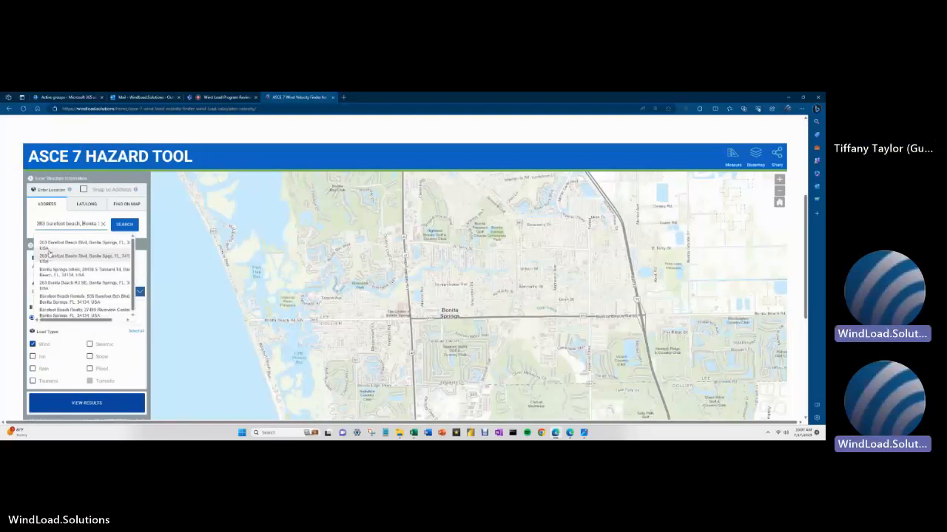
{"action": "left_click", "coordinate": [51, 246]}
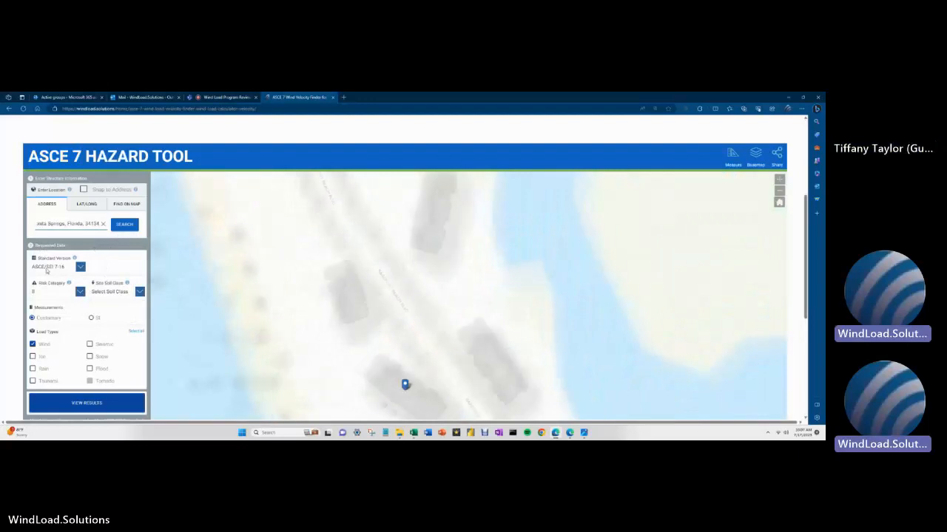
{"action": "left_click", "coordinate": [63, 406]}
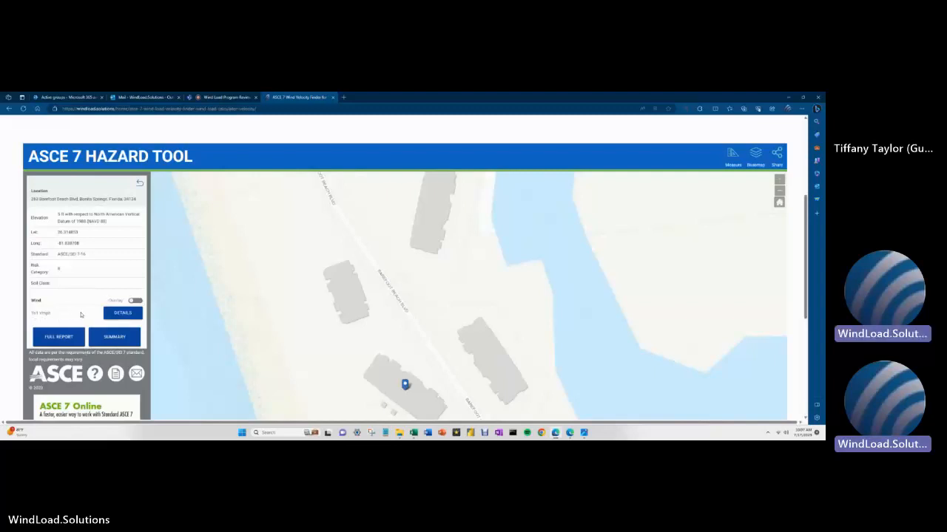
- Zoom out the map to view the surroundings of the marked building
{"action": "left_click_drag", "start_coordinate": [412, 419], "coordinate": [407, 314]}
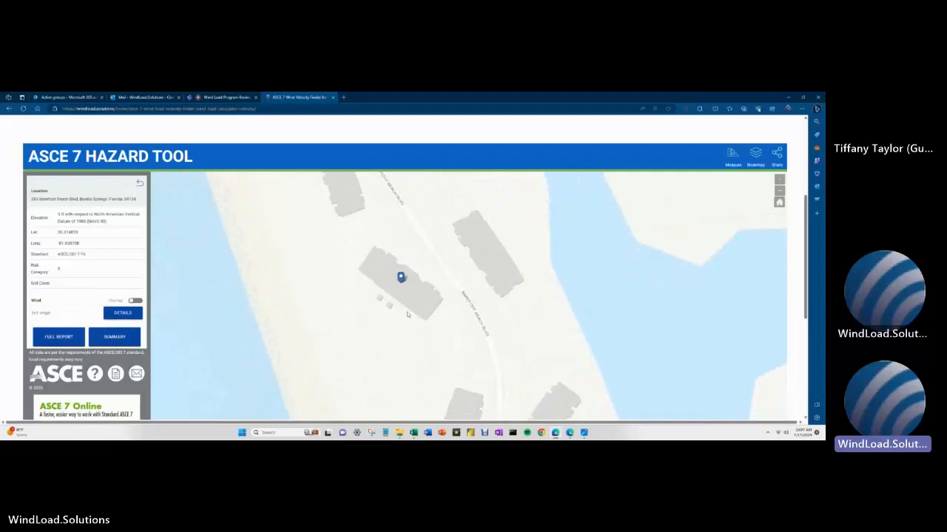
{"action": "scroll", "coordinate": [407, 287], "scroll_direction": "down", "scroll_amount": 5}
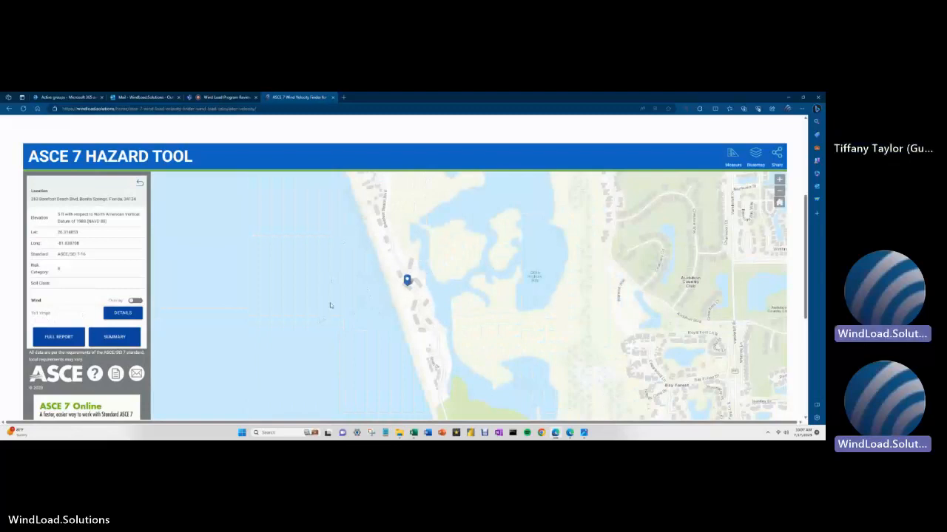
{"action": "scroll", "coordinate": [330, 302], "scroll_direction": "down", "scroll_amount": 1}
{"action": "scroll", "coordinate": [330, 303], "scroll_direction": "down", "scroll_amount": 1}
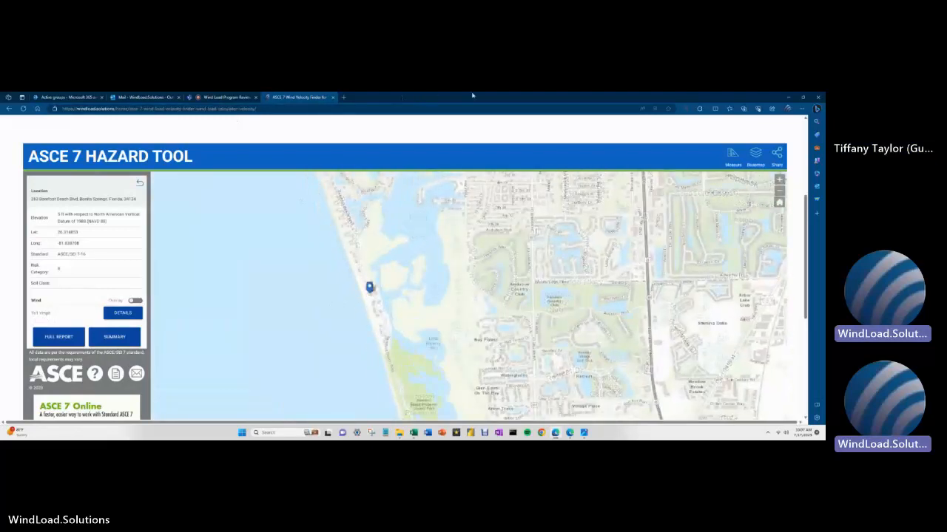
- On Main Inputs, change the wind speed from 160 to 161 mph and pick Exposure Category D
{"action": "key", "text": "alt+Tab"}
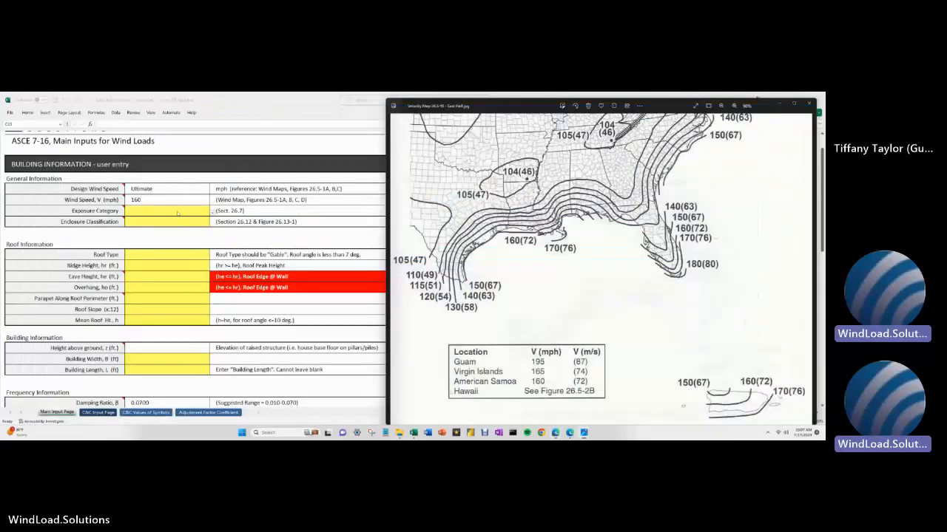
{"action": "left_click", "coordinate": [169, 199]}
{"action": "type", "text": "161"}
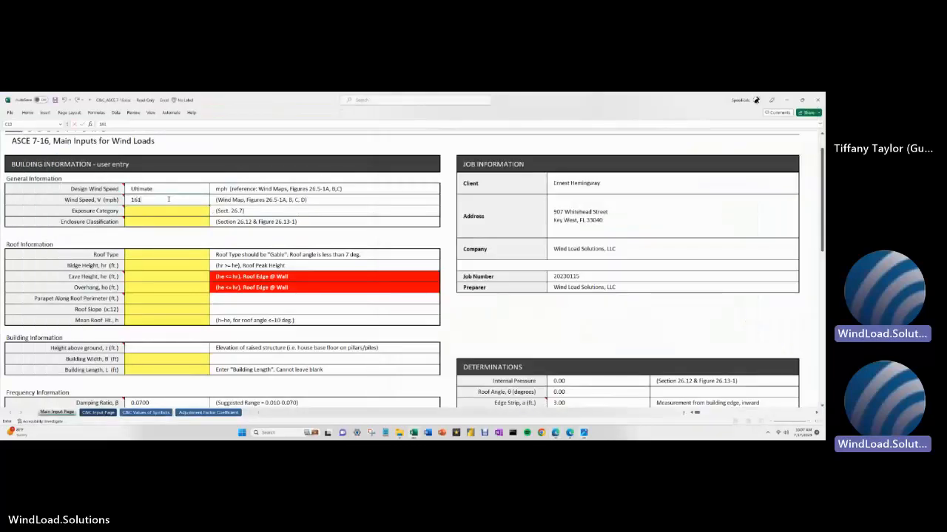
{"action": "left_click", "coordinate": [165, 212]}
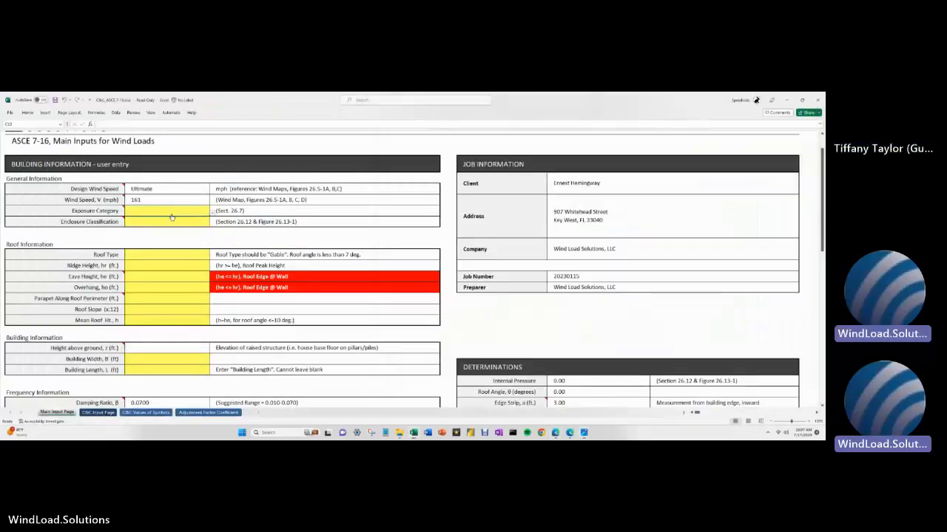
{"action": "left_click", "coordinate": [212, 213]}
{"action": "left_click", "coordinate": [199, 229]}
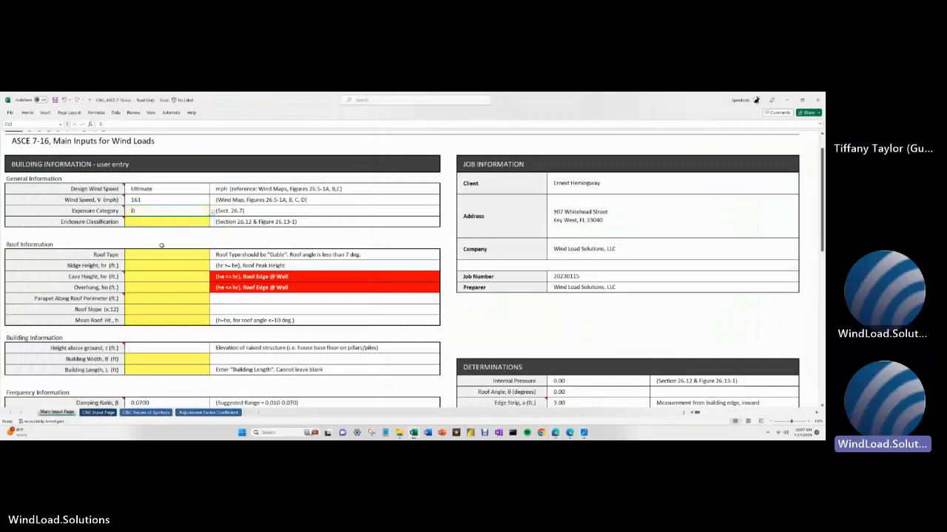
{"action": "mouse_move", "coordinate": [106, 221]}
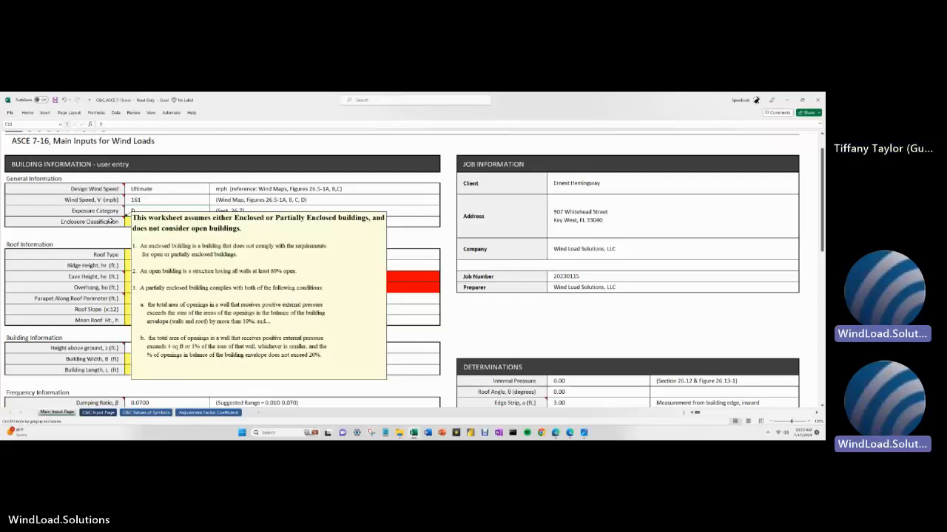
- Choose Partially Open for Enclosure Classification, so Internal Pressures shows 0.18
{"action": "left_click", "coordinate": [167, 222]}
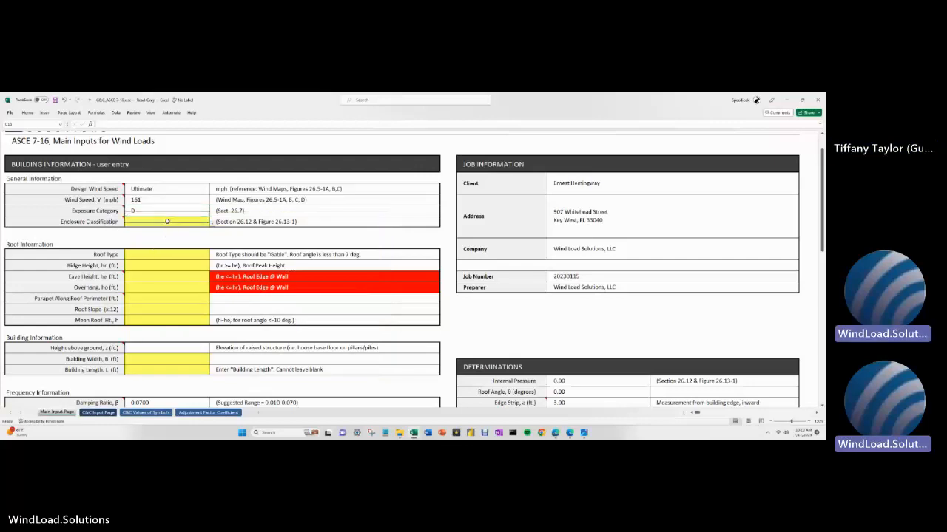
{"action": "left_click", "coordinate": [212, 223]}
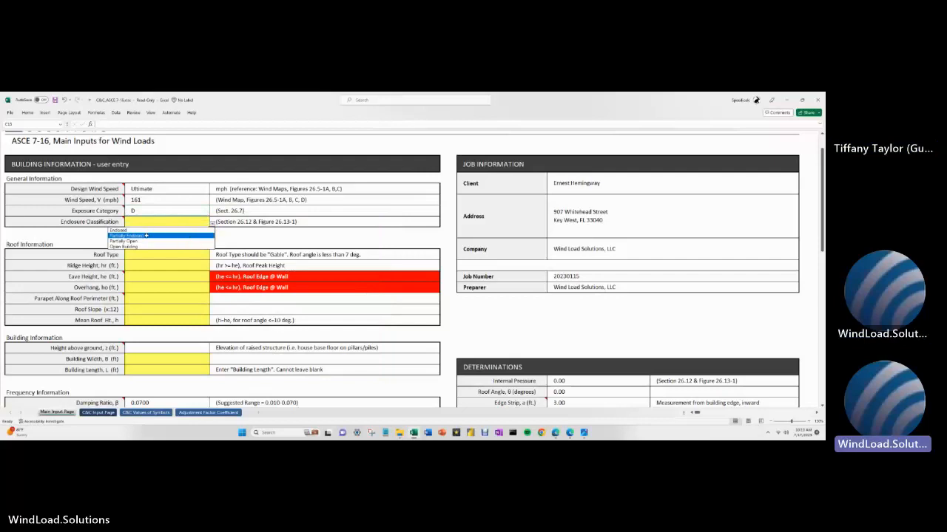
{"action": "left_click", "coordinate": [118, 221]}
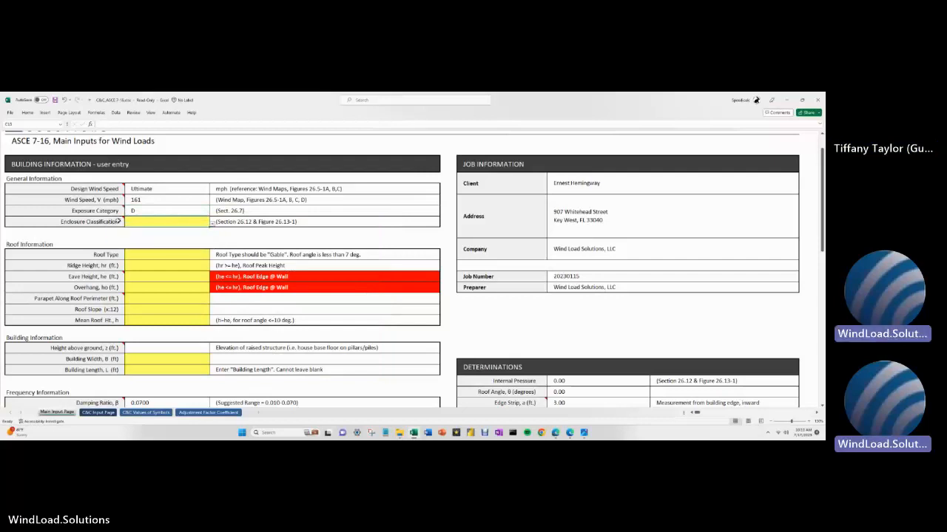
{"action": "mouse_move", "coordinate": [102, 222]}
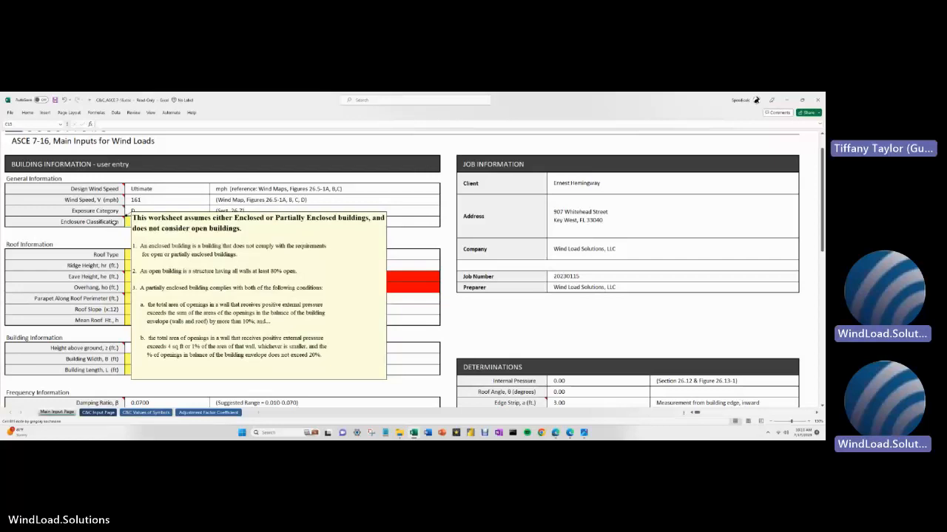
{"action": "left_click", "coordinate": [128, 225]}
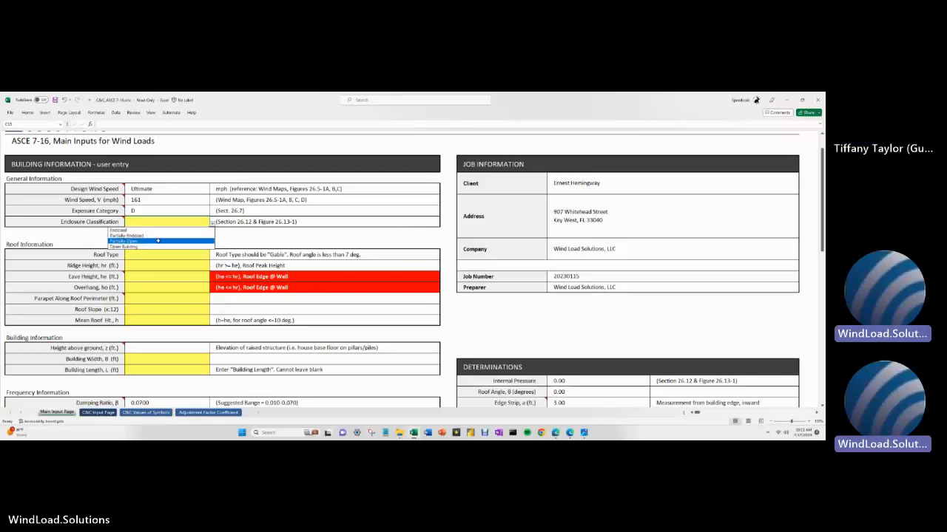
{"action": "left_click", "coordinate": [158, 242]}
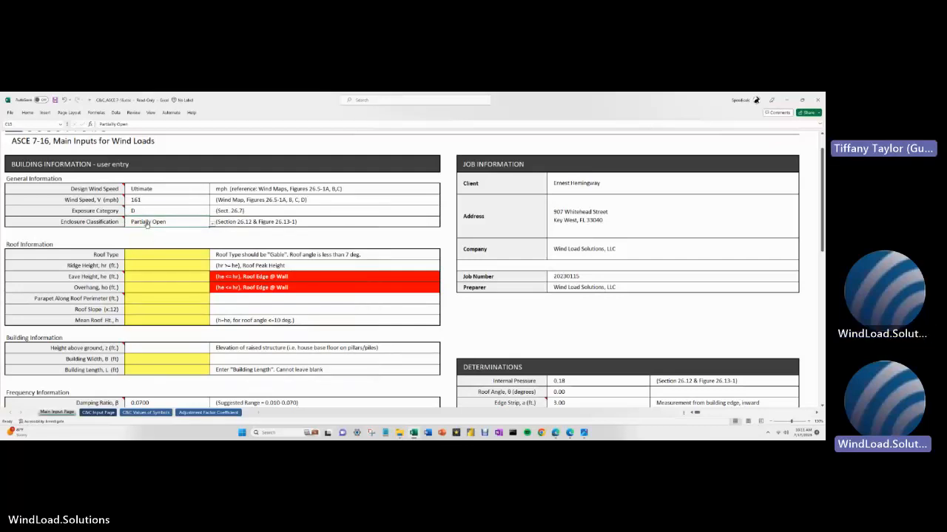
{"action": "left_click", "coordinate": [194, 257]}
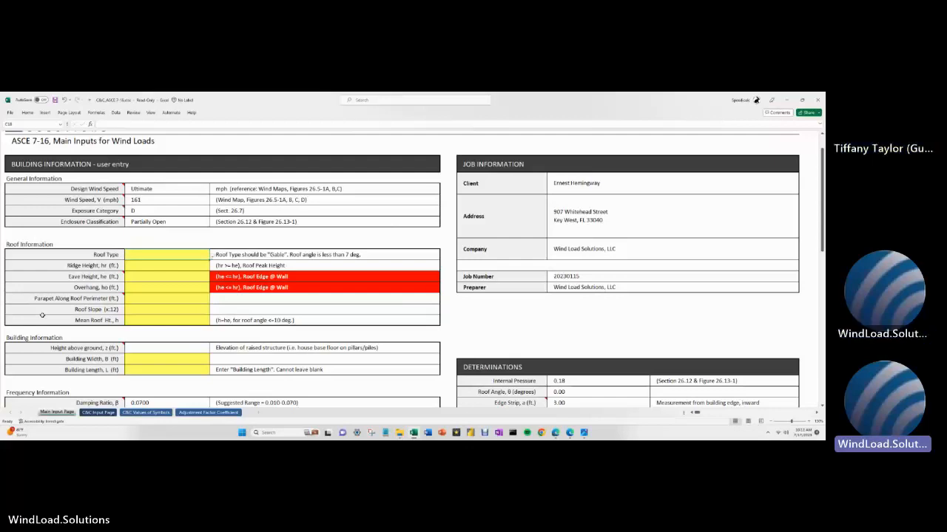
- Set Roof Type to Gable, after briefly testing Gable w/Overhang and its warning
{"action": "left_click", "coordinate": [212, 258]}
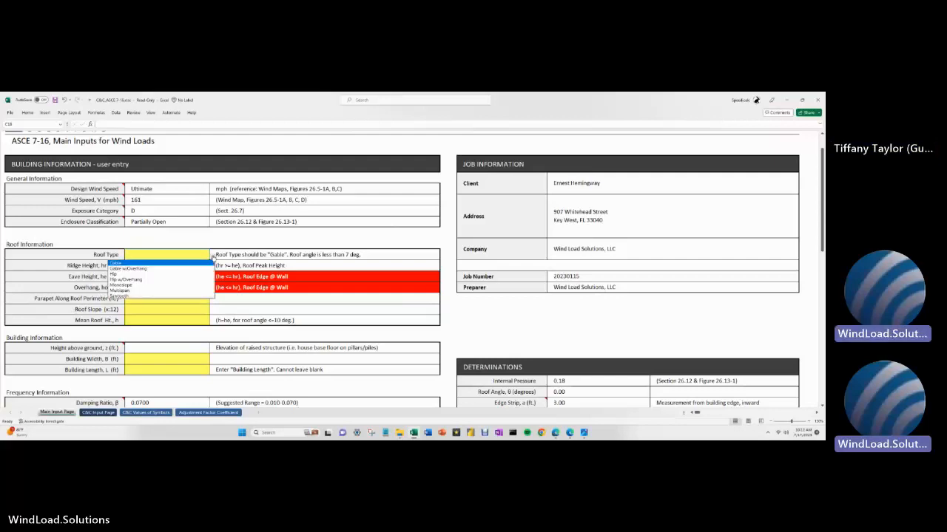
{"action": "left_click", "coordinate": [173, 277]}
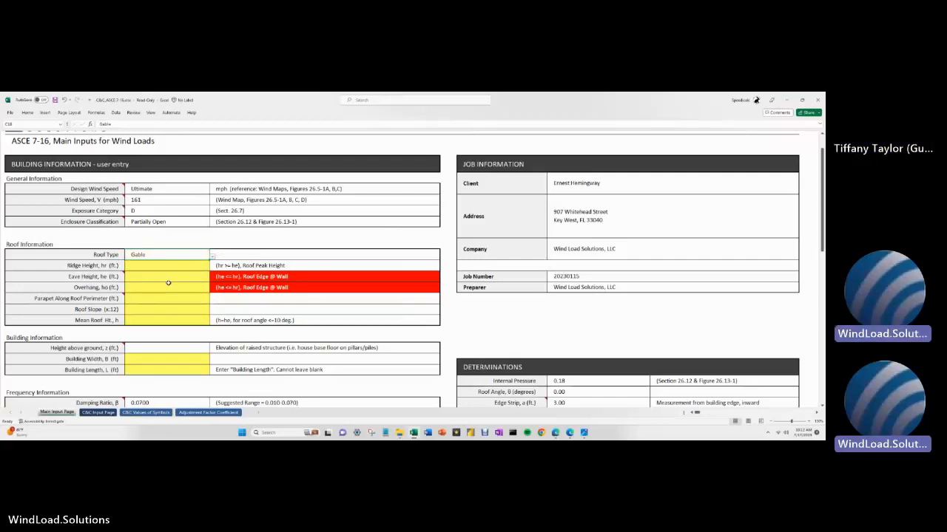
{"action": "left_click", "coordinate": [212, 257]}
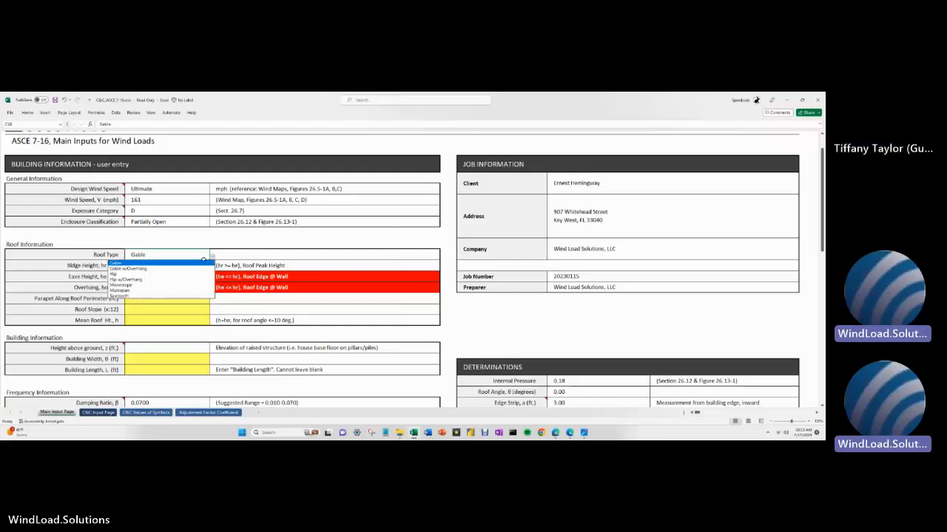
{"action": "left_click", "coordinate": [162, 269]}
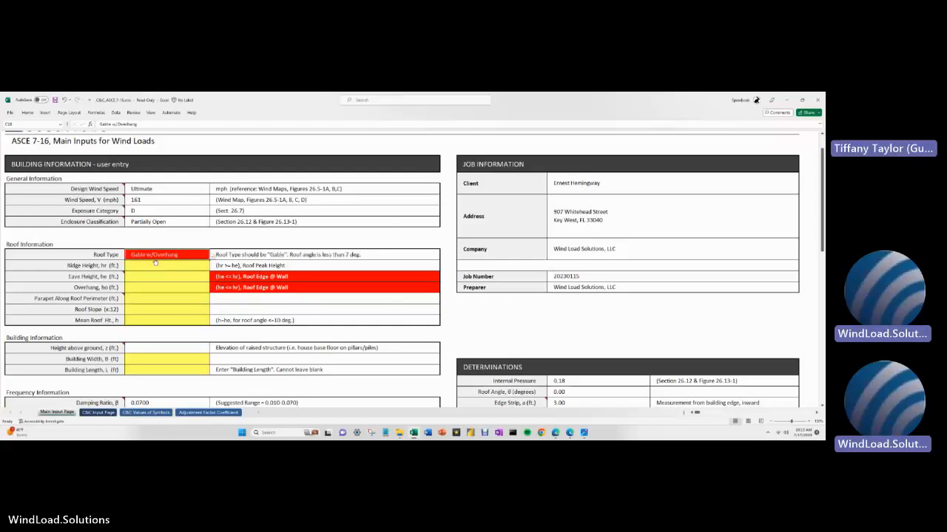
{"action": "left_click", "coordinate": [140, 289]}
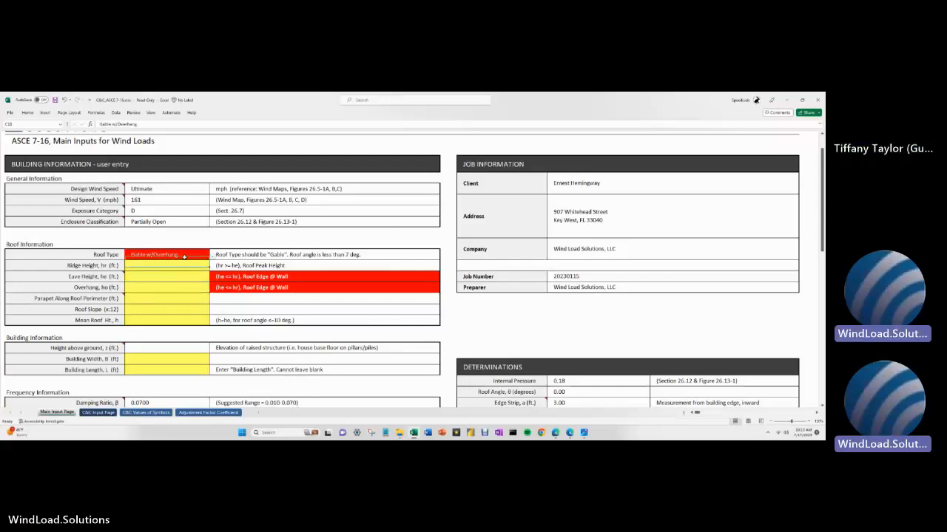
{"action": "left_click", "coordinate": [185, 255]}
{"action": "left_click", "coordinate": [212, 258]}
{"action": "left_click", "coordinate": [117, 262]}
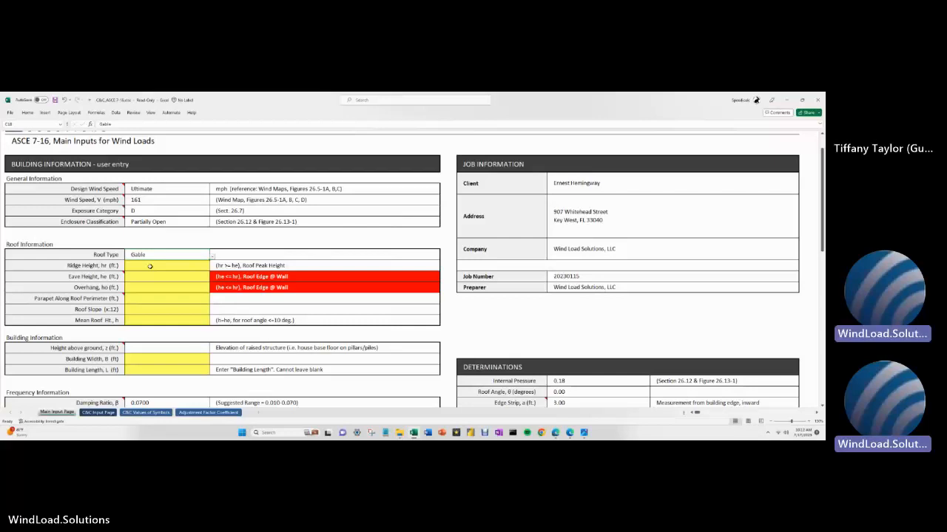
{"action": "left_click", "coordinate": [149, 266]}
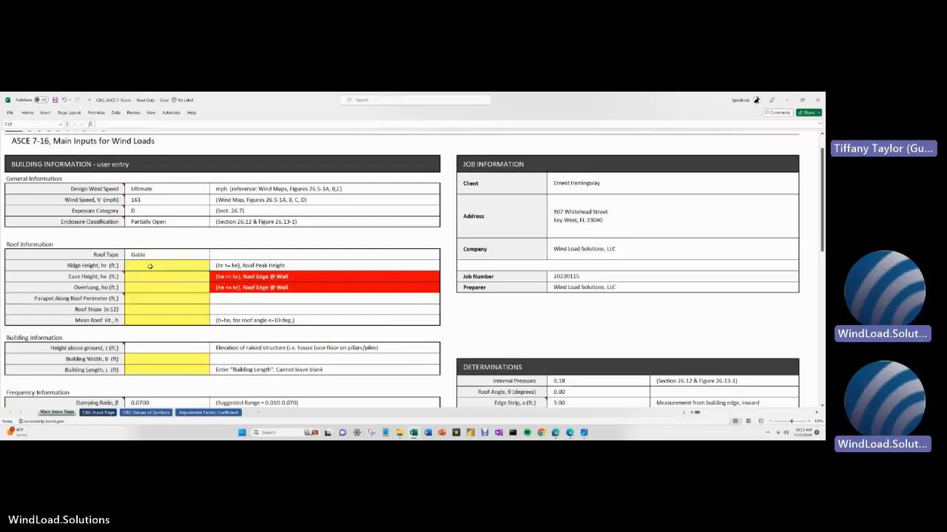
- Enter the ridge height as 96.00 ft and the eave height as =8*11 (88.00 ft)
{"action": "type", "text": "="}
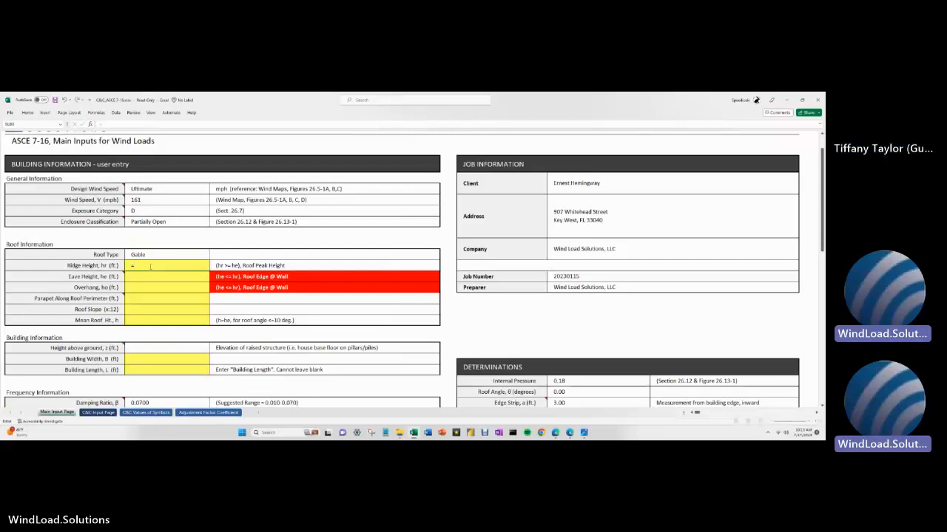
{"action": "type", "text": "8*"}
{"action": "type", "text": "0"}
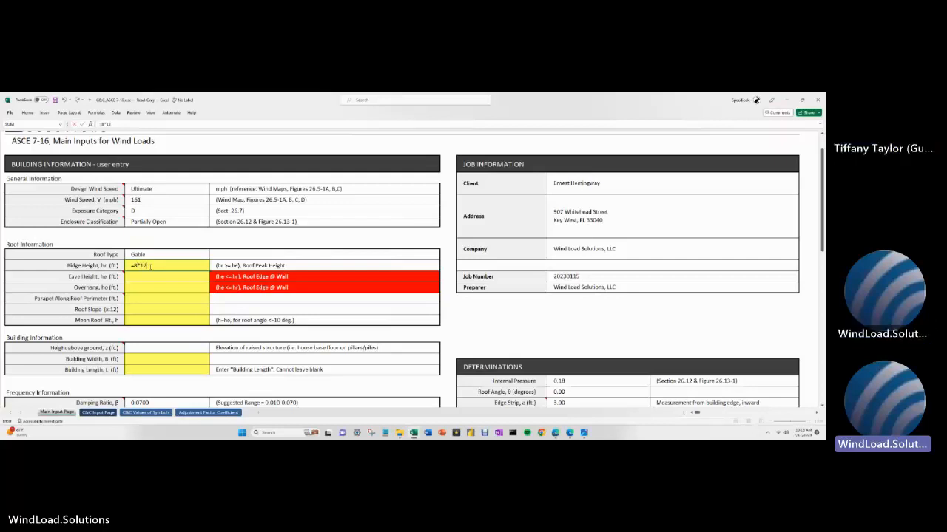
{"action": "key", "text": "Return"}
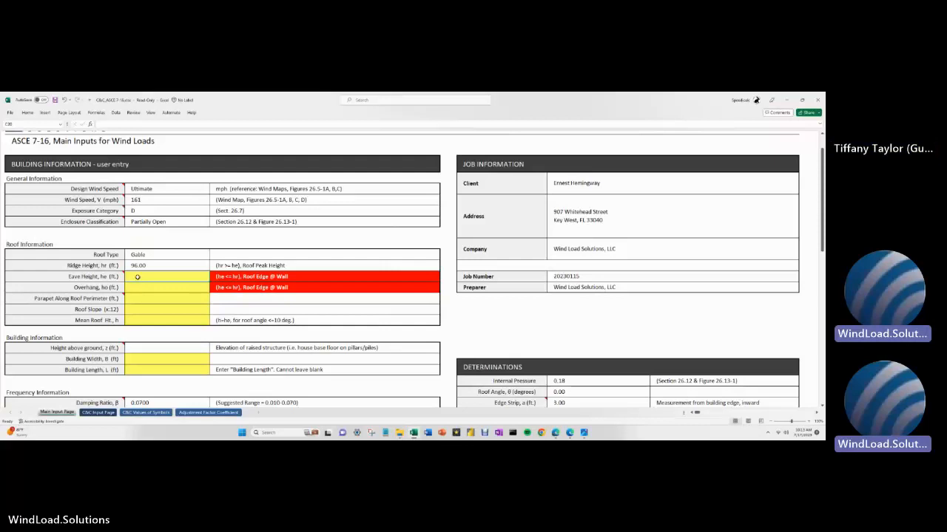
{"action": "type", "text": "="}
{"action": "type", "text": "8"}
{"action": "type", "text": "6"}
{"action": "key", "text": "Return"}
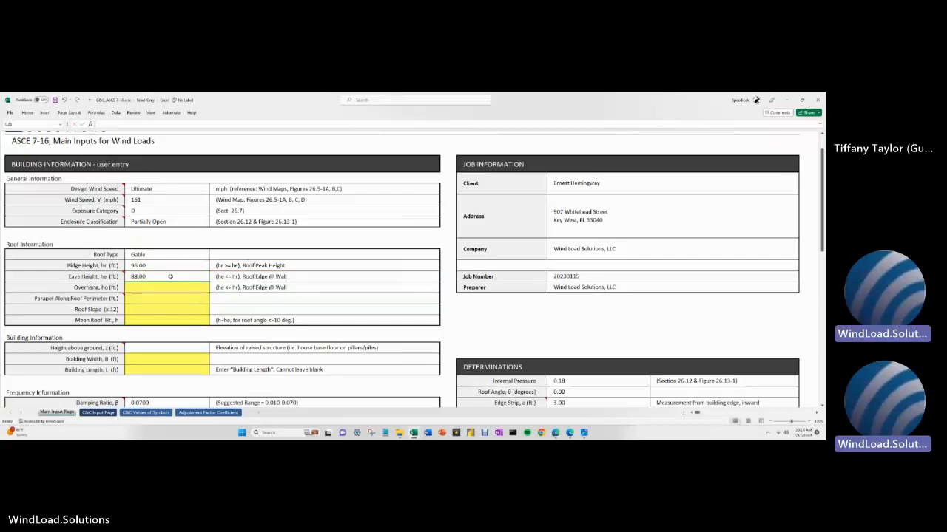
- Replace the eave height formula with =8*11.5 so it reads 92.00 ft
{"action": "left_click", "coordinate": [170, 277]}
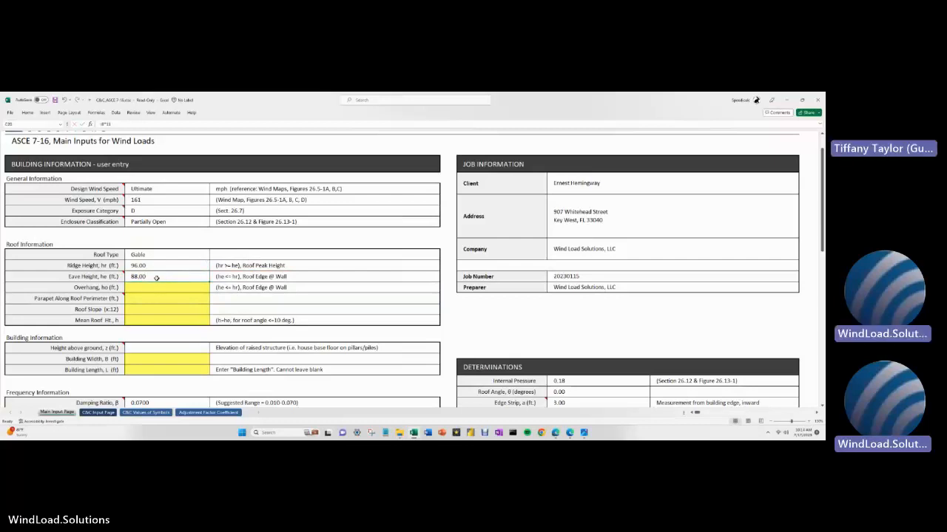
{"action": "type", "text": "="}
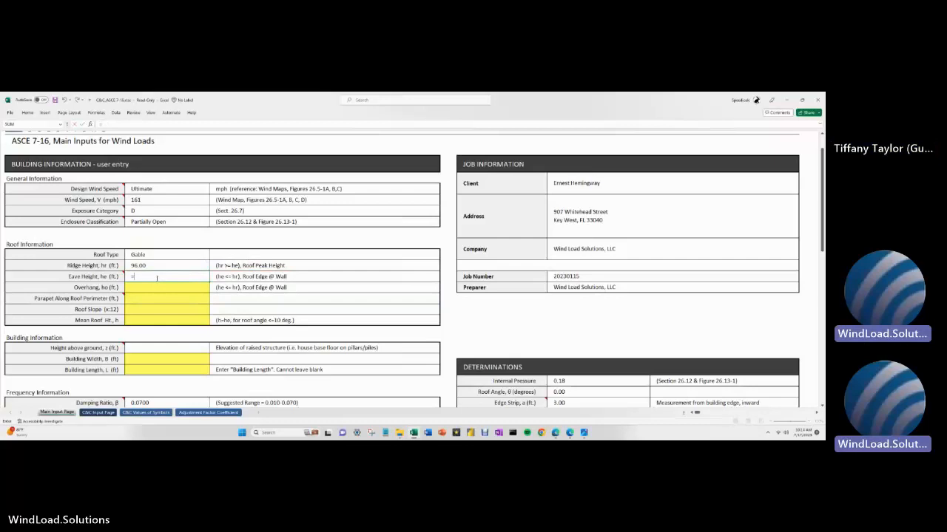
{"action": "type", "text": "8*"}
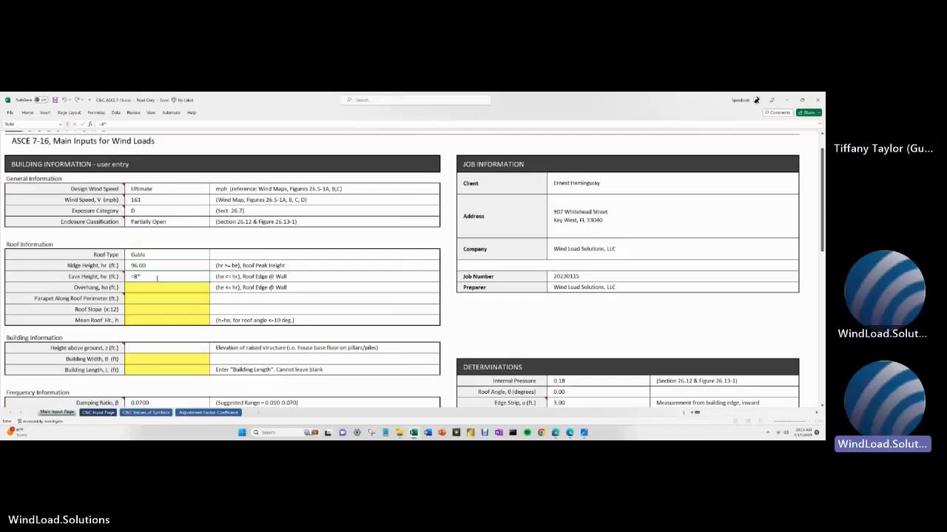
{"action": "type", "text": "11"}
{"action": "type", "text": ".5"}
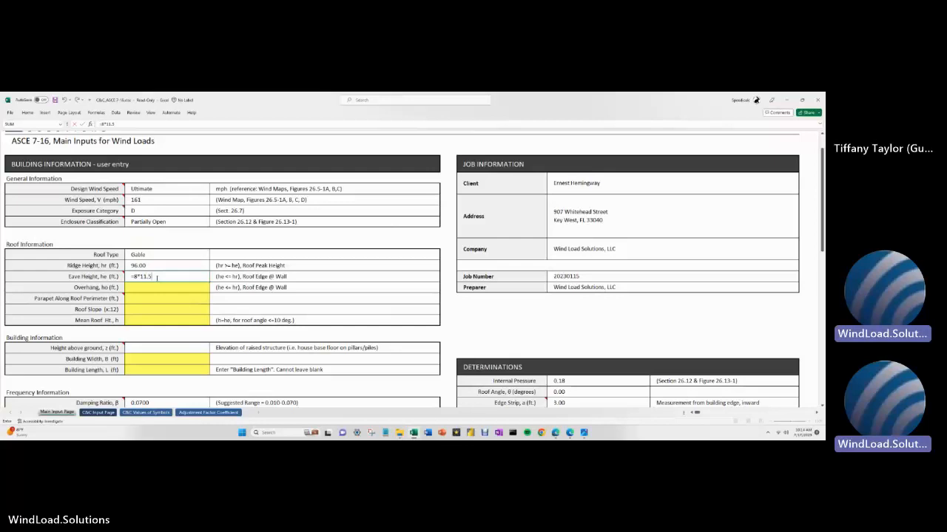
{"action": "key", "text": "Return"}
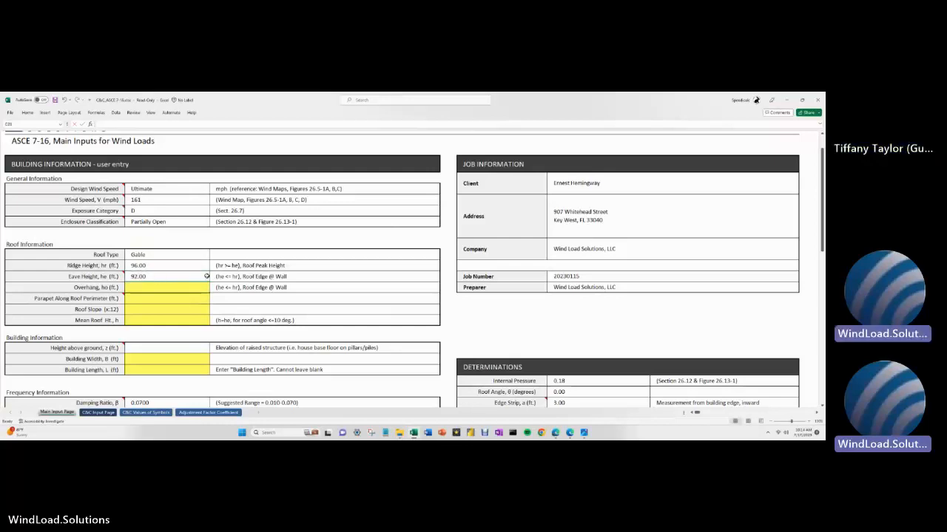
{"action": "scroll", "coordinate": [186, 271], "scroll_direction": "down", "scroll_amount": 2}
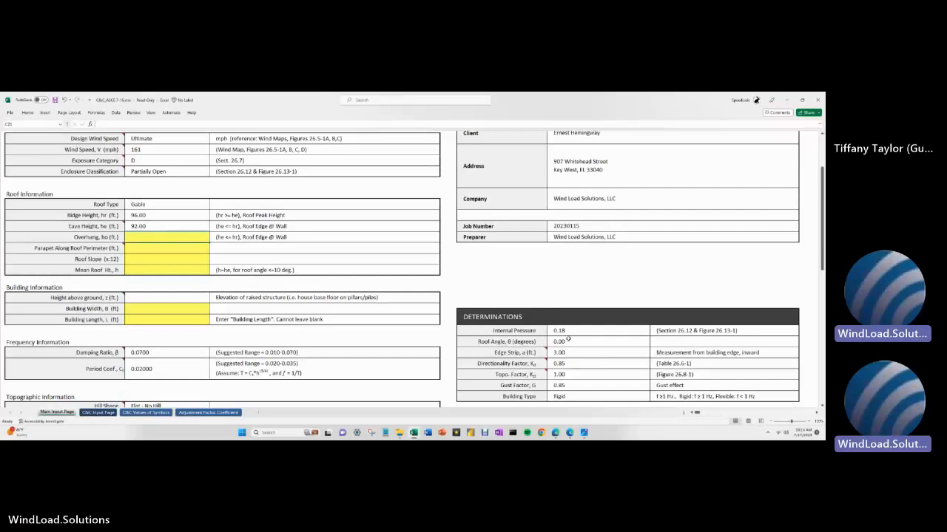
- Check the Roof Angle, Roof Slope and eave formula, then set Overhang to 0
{"action": "left_click", "coordinate": [602, 343]}
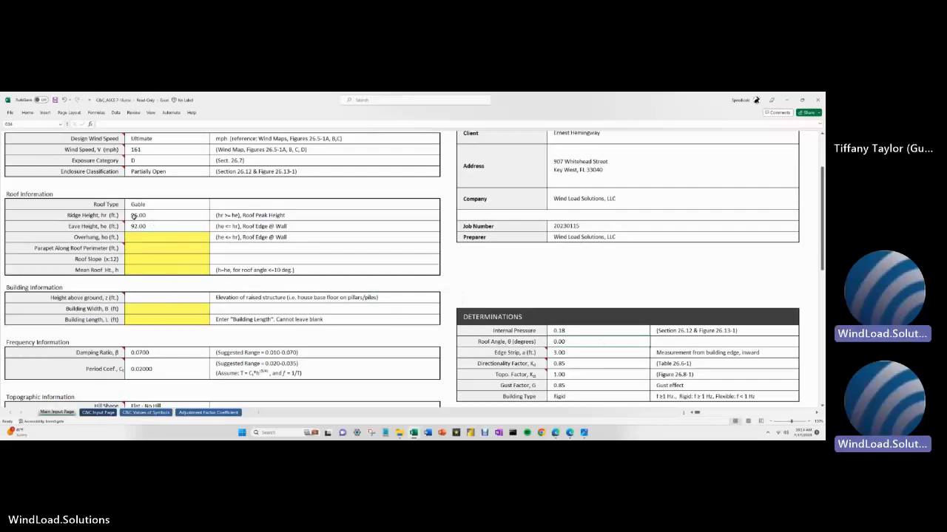
{"action": "left_click", "coordinate": [139, 259]}
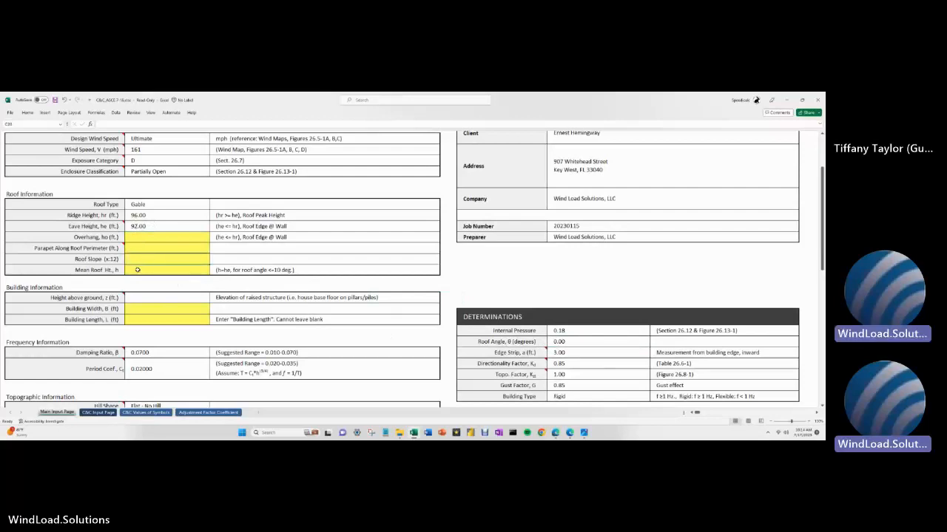
{"action": "left_click", "coordinate": [134, 226]}
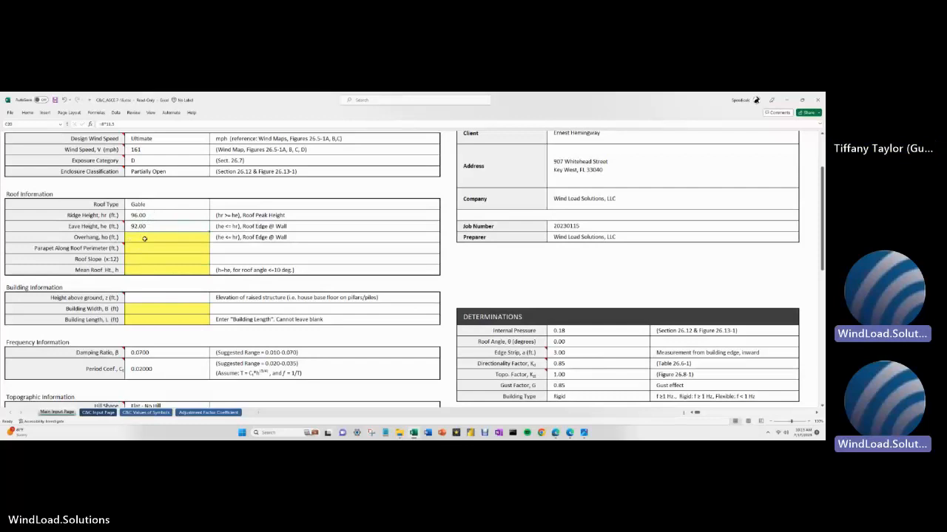
{"action": "left_click", "coordinate": [145, 238]}
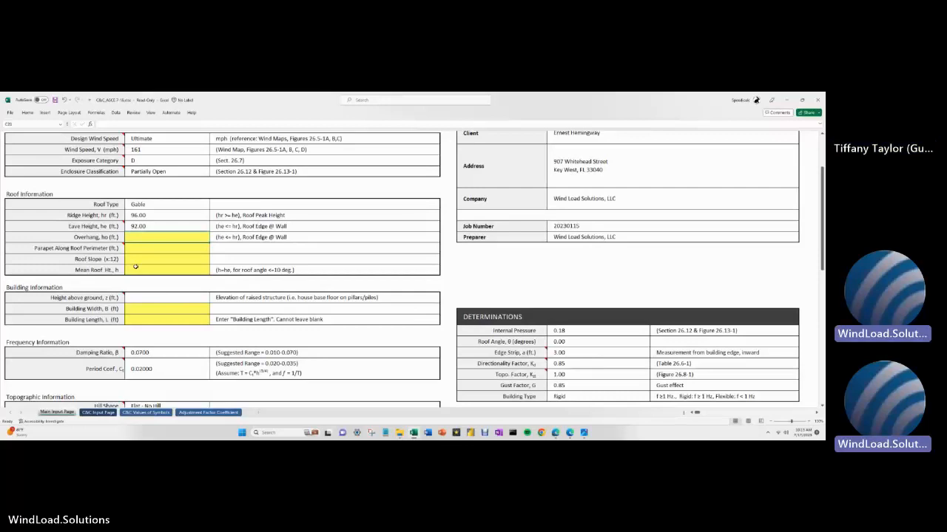
{"action": "type", "text": "0"}
{"action": "key", "text": "Return"}
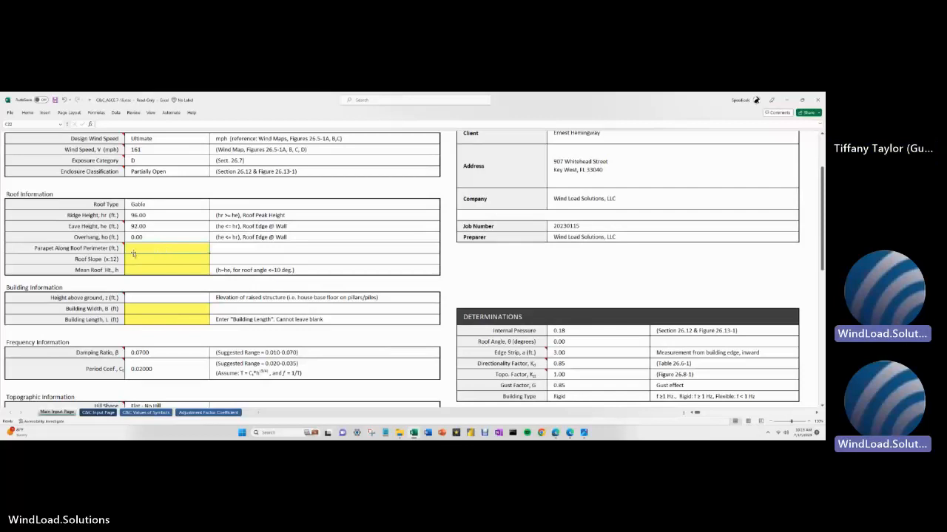
- Set Parapet to 0 and Roof Slope to 12, giving a 45.00° roof angle
{"action": "mouse_move", "coordinate": [116, 248]}
{"action": "type", "text": "0"}
{"action": "key", "text": "Return"}
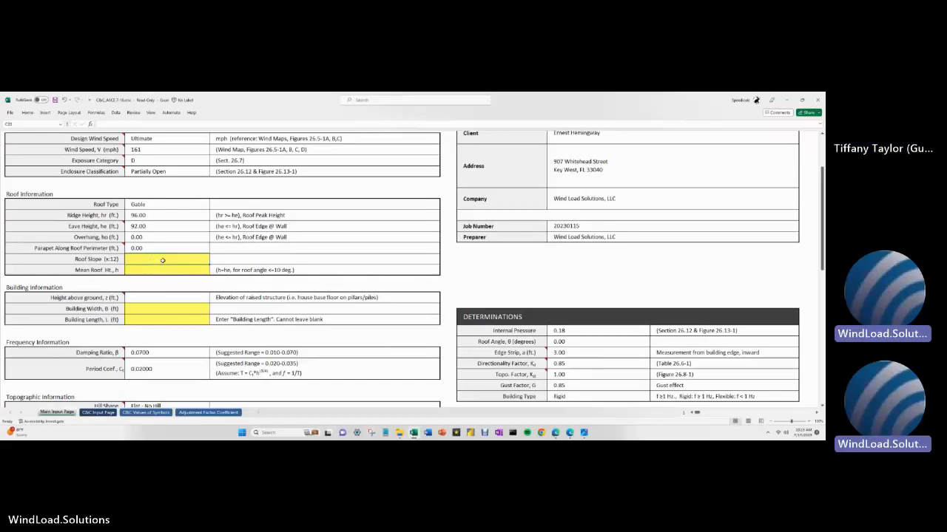
{"action": "type", "text": "12"}
{"action": "key", "text": "Return"}
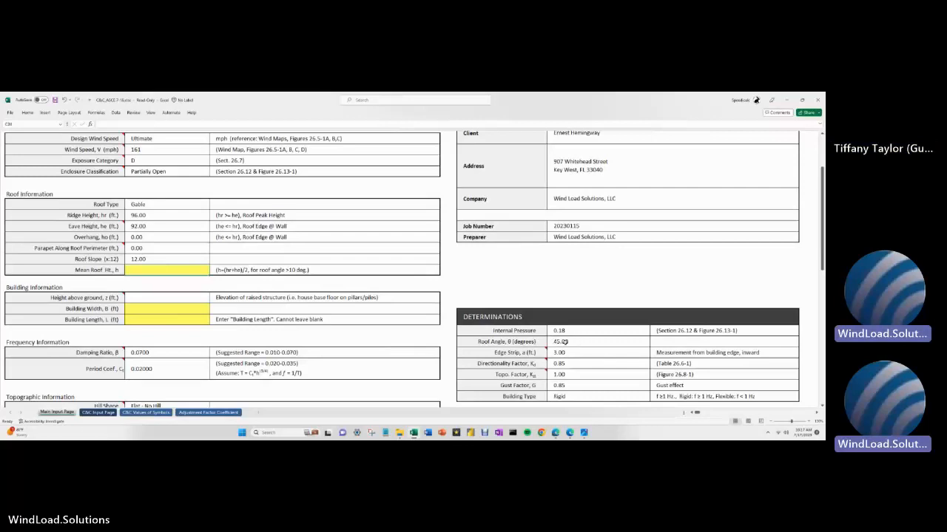
- Try roof slopes of 0.5, 5 and 3 in the Roof Slope input
{"action": "left_click", "coordinate": [151, 260]}
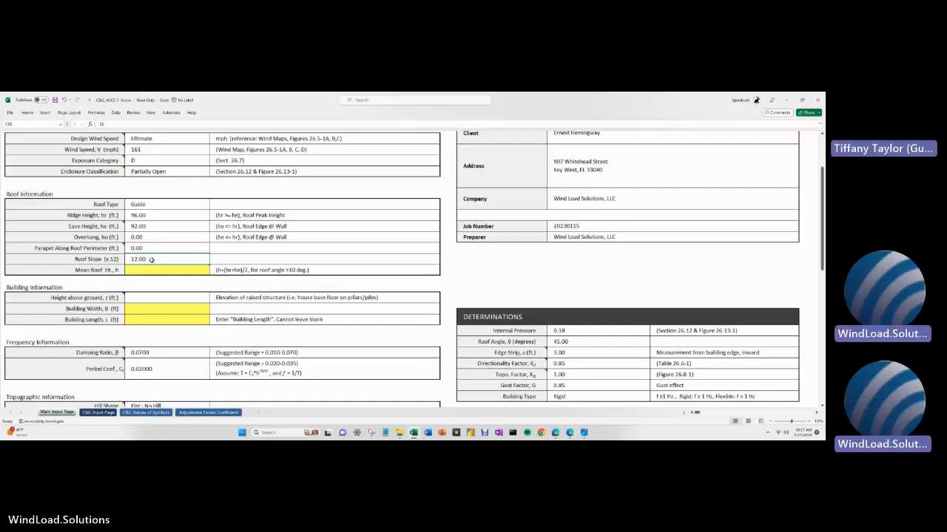
{"action": "type", "text": "0.5"}
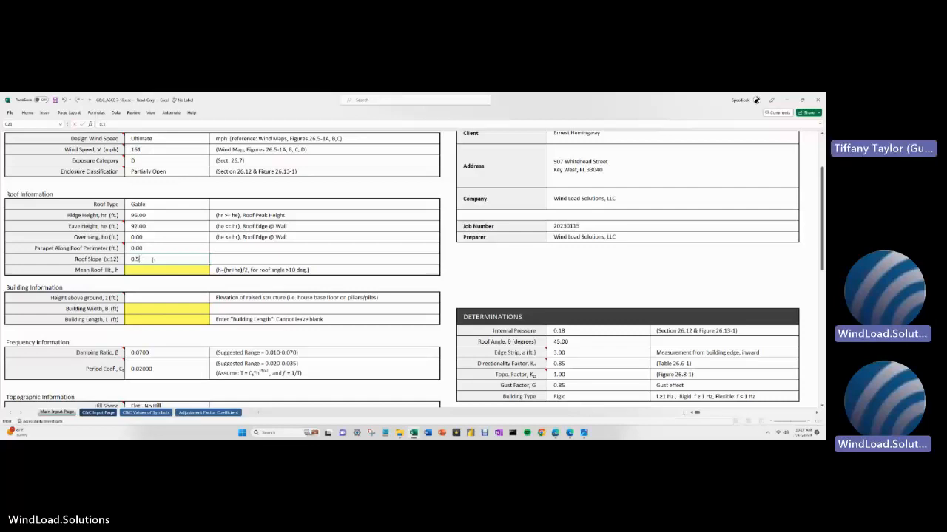
{"action": "key", "text": "Return"}
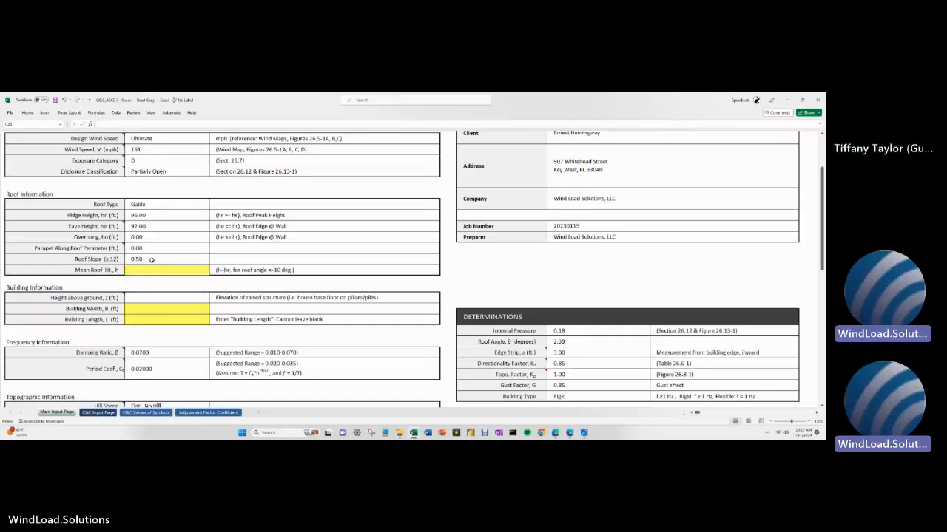
{"action": "left_click", "coordinate": [150, 260]}
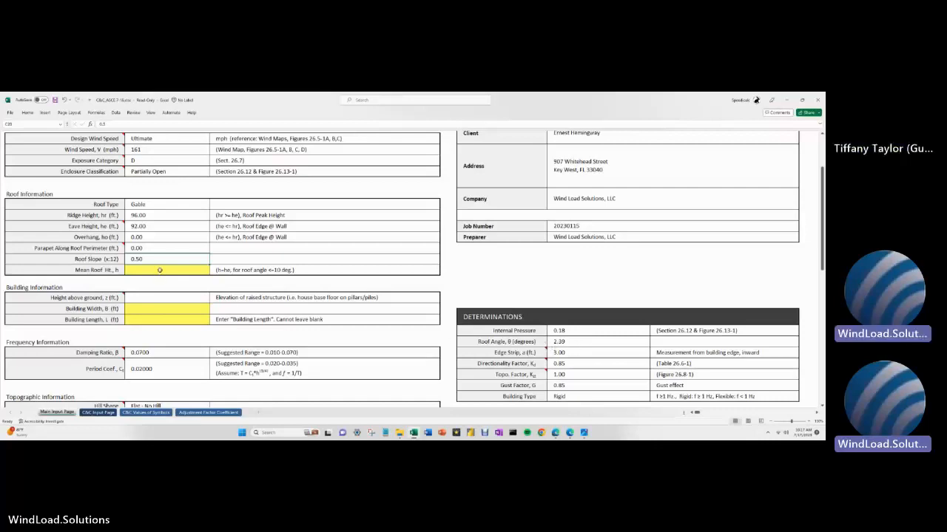
{"action": "type", "text": "5"}
{"action": "key", "text": "Return"}
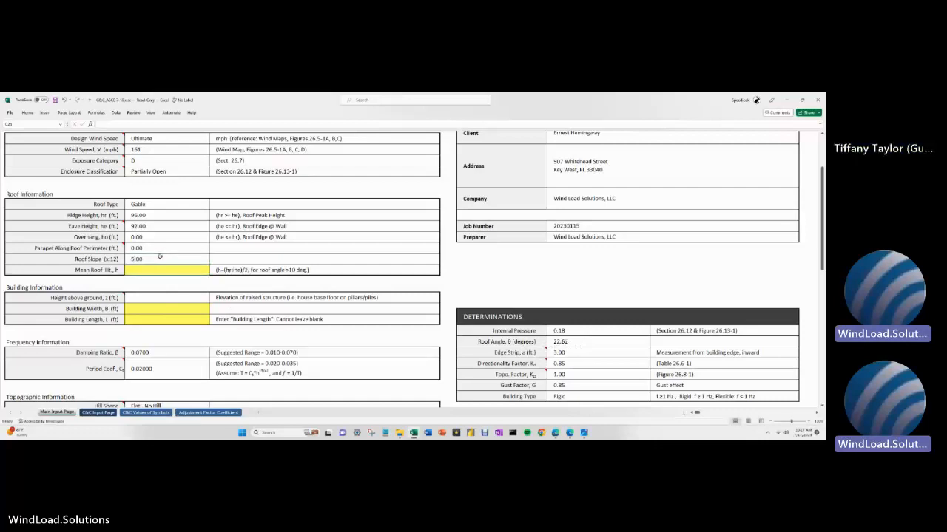
{"action": "left_click", "coordinate": [159, 258]}
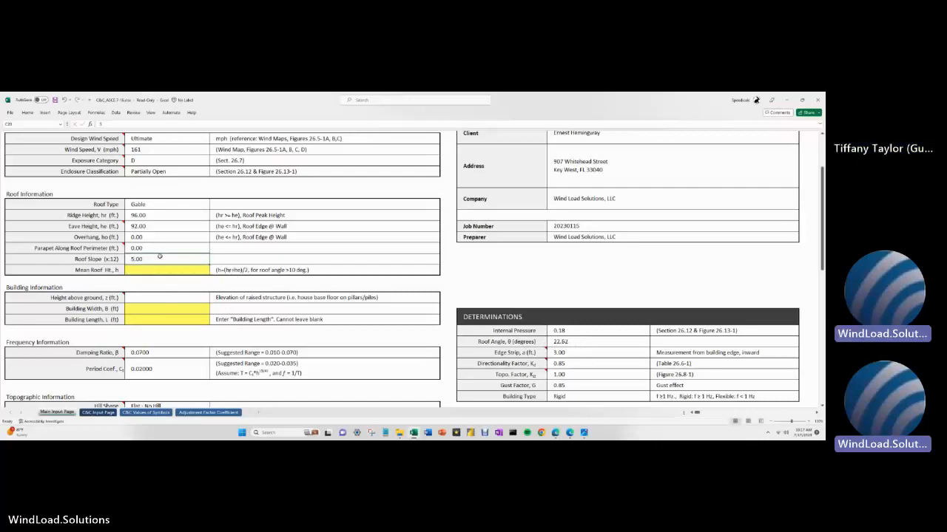
{"action": "type", "text": "3"}
{"action": "key", "text": "Return"}
- Try a slope of 2, then settle on 1 (4.76° roof angle) and list the Roof Type choices
{"action": "left_click", "coordinate": [159, 258]}
{"action": "type", "text": "2"}
{"action": "key", "text": "Return"}
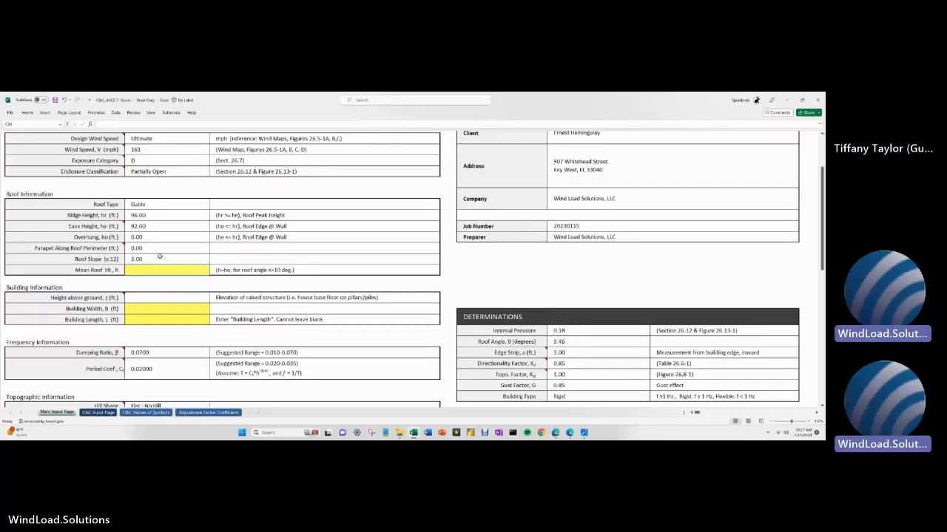
{"action": "left_click", "coordinate": [159, 256]}
{"action": "type", "text": "1"}
{"action": "key", "text": "Return"}
{"action": "left_click", "coordinate": [152, 205]}
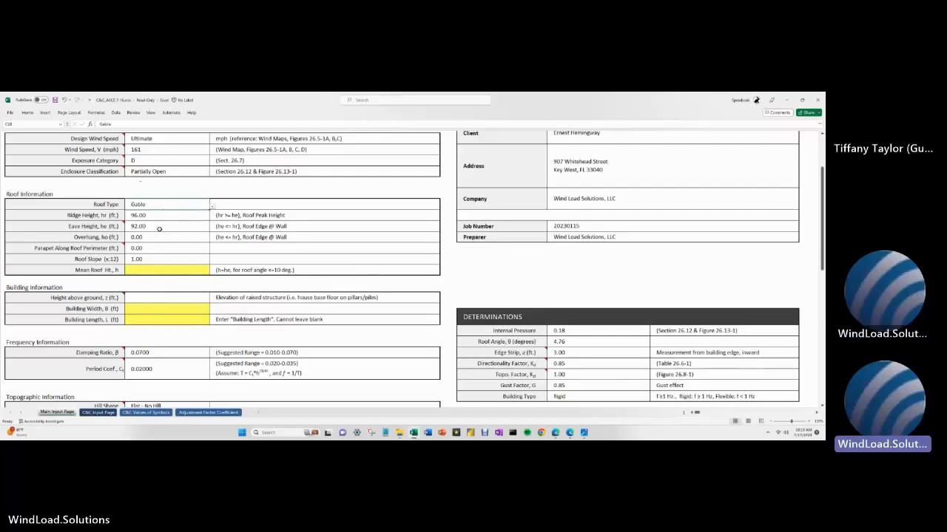
{"action": "left_click", "coordinate": [213, 208]}
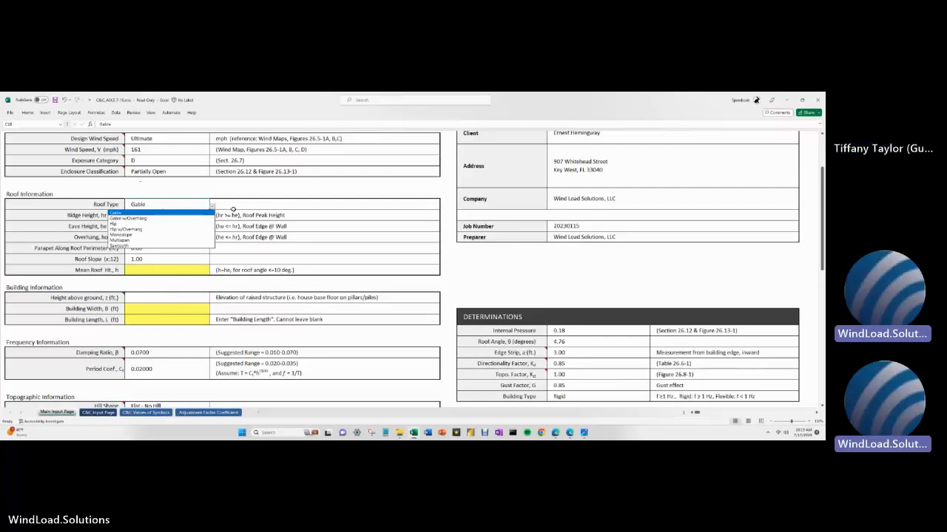
- Clear the Roof Type and reselect Gable from its list
{"action": "left_click", "coordinate": [187, 213]}
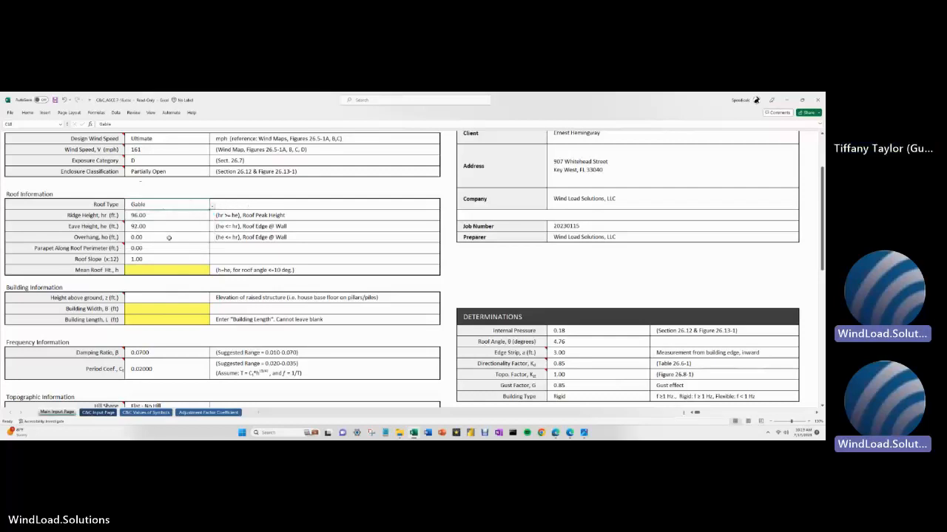
{"action": "key", "text": "Delete"}
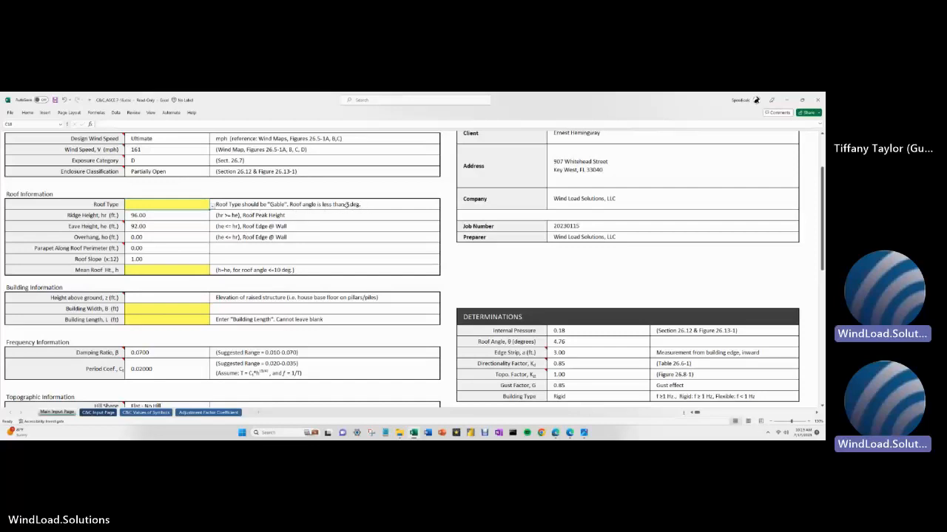
{"action": "left_click", "coordinate": [213, 206]}
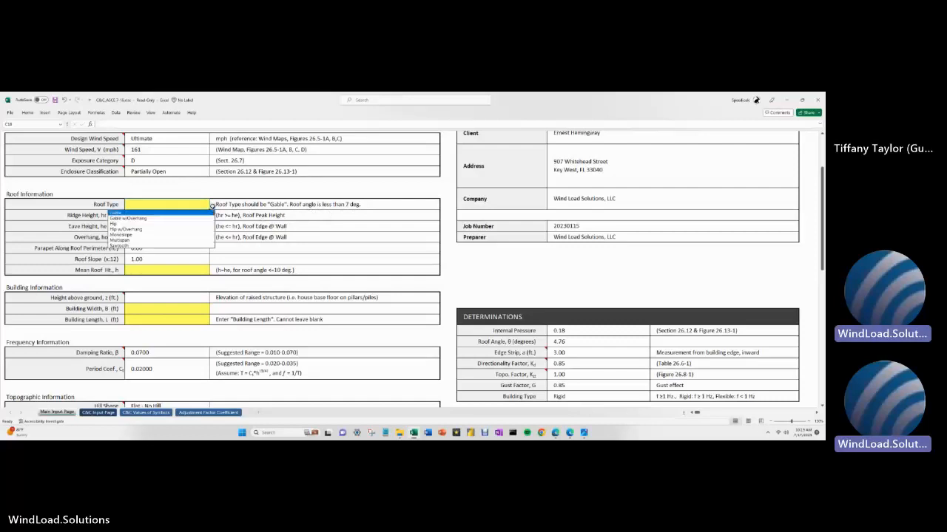
{"action": "left_click", "coordinate": [196, 215]}
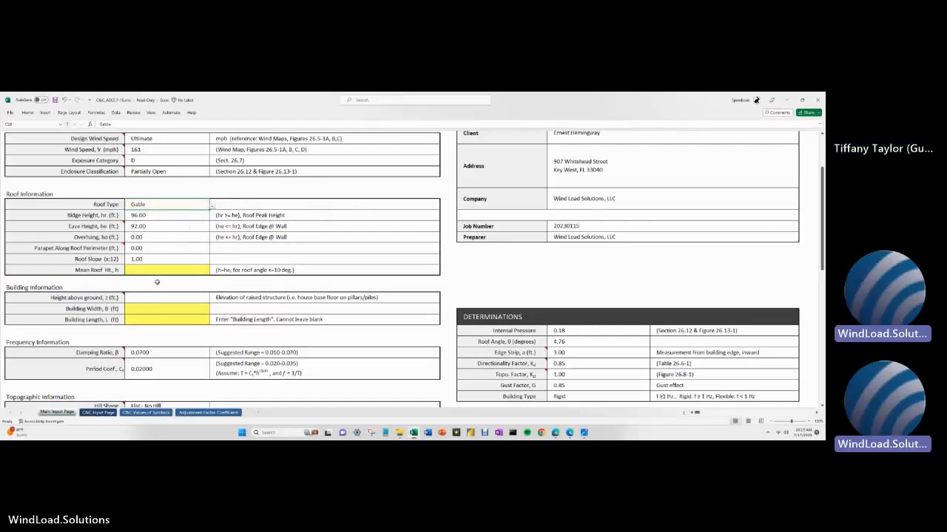
- Change the roof slope to 0.50, lowering the roof angle to 2.39°
{"action": "key", "text": "Down"}
{"action": "key", "text": "Down"}
{"action": "key", "text": "Down"}
{"action": "key", "text": "Down"}
{"action": "key", "text": "Down"}
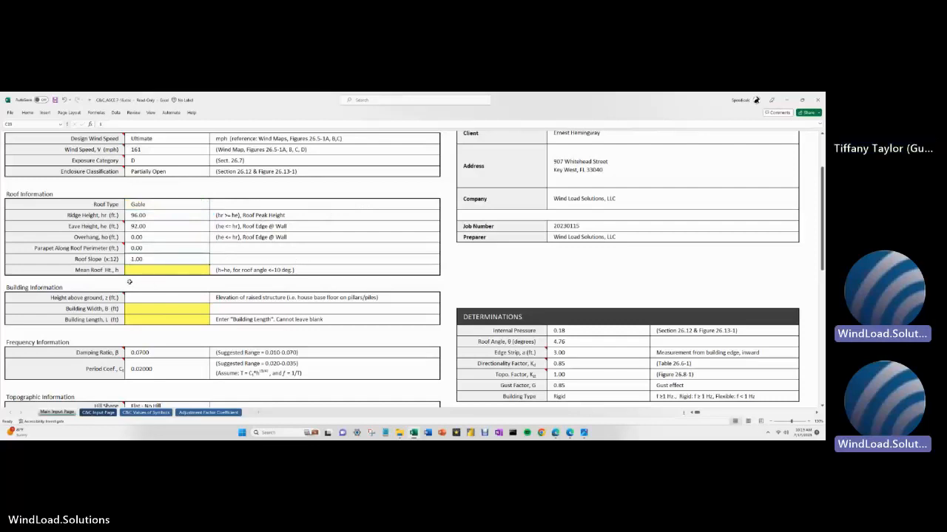
{"action": "type", "text": "0.5"}
{"action": "key", "text": "Return"}
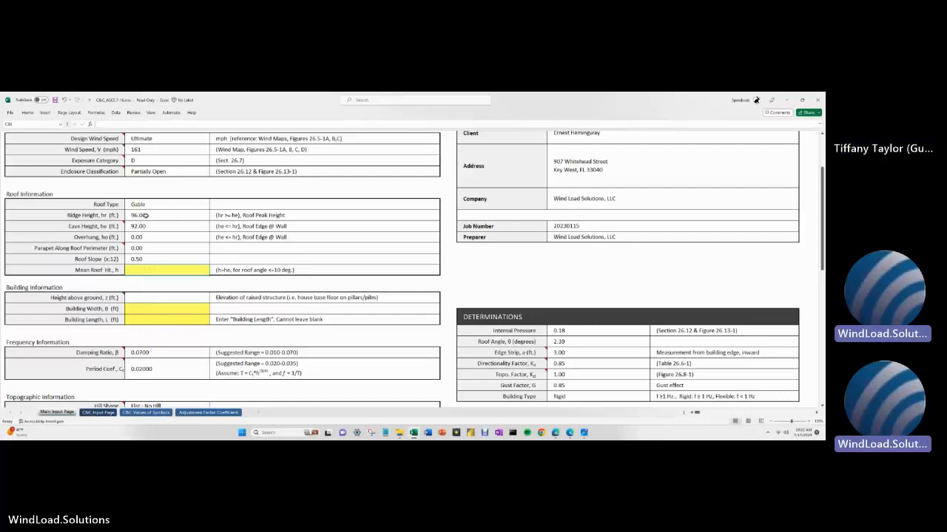
- Enter =AVERAGE(C19:C20) for Mean Roof Ht., fixing the 'averge' typo, to get 94.00 ft
{"action": "left_click_drag", "start_coordinate": [144, 216], "coordinate": [145, 226]}
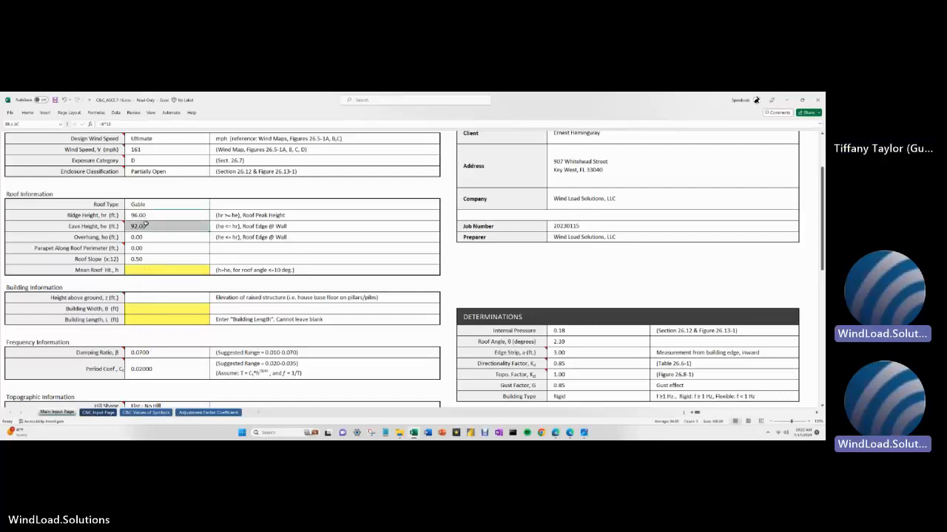
{"action": "left_click", "coordinate": [161, 271]}
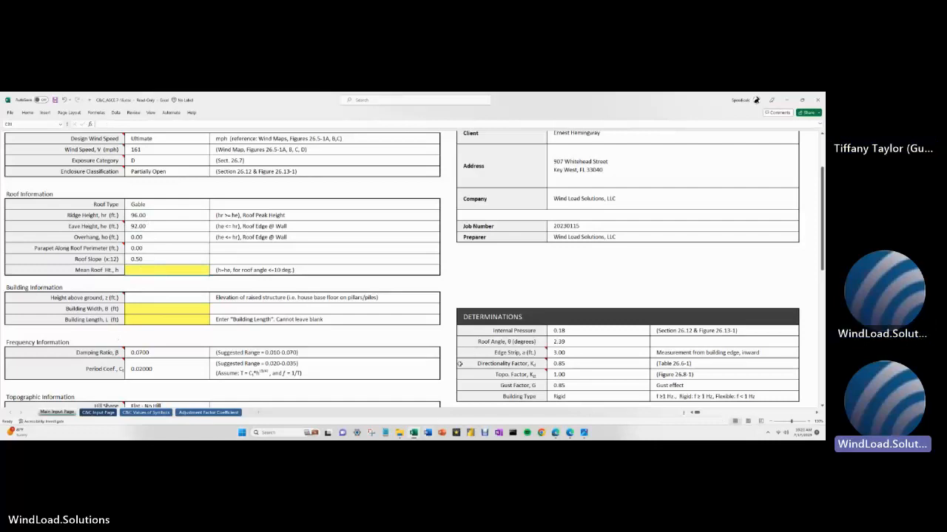
{"action": "type", "text": "=a"}
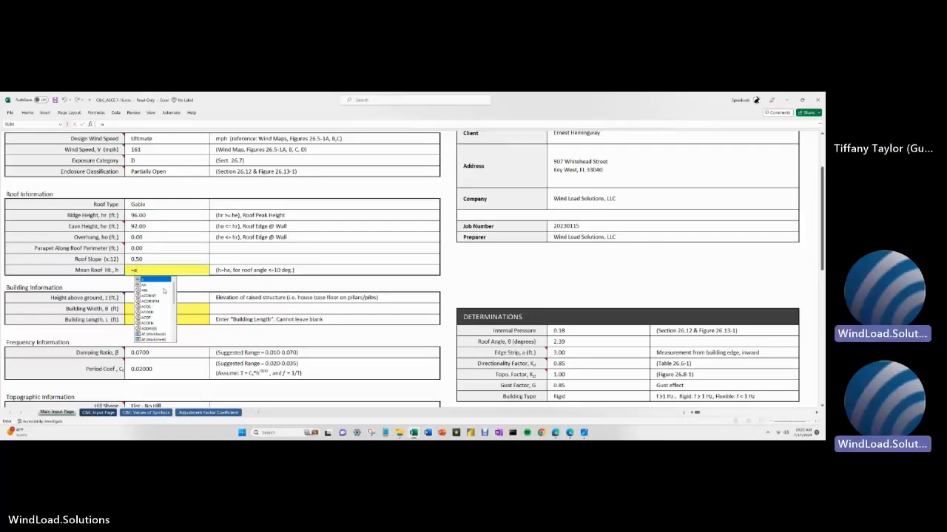
{"action": "type", "text": "verg"}
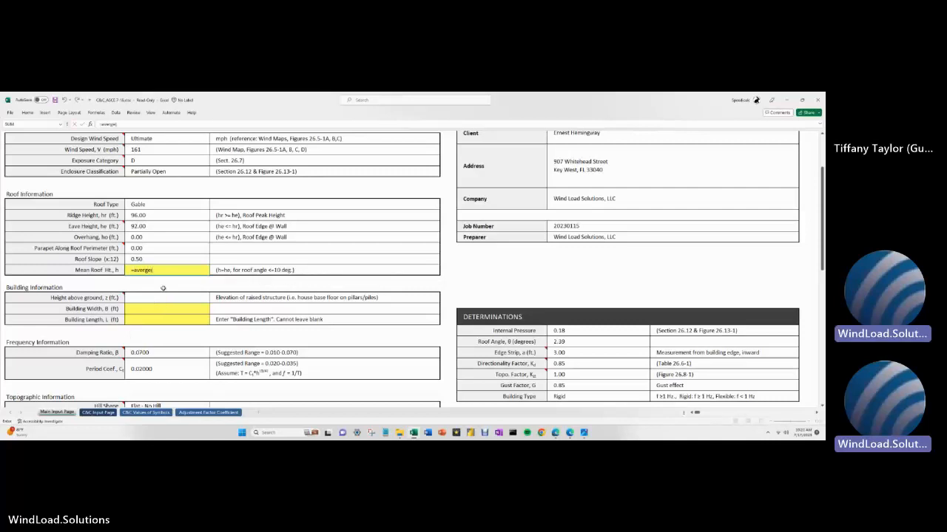
{"action": "type", "text": "e("}
{"action": "left_click_drag", "start_coordinate": [163, 217], "coordinate": [165, 224]}
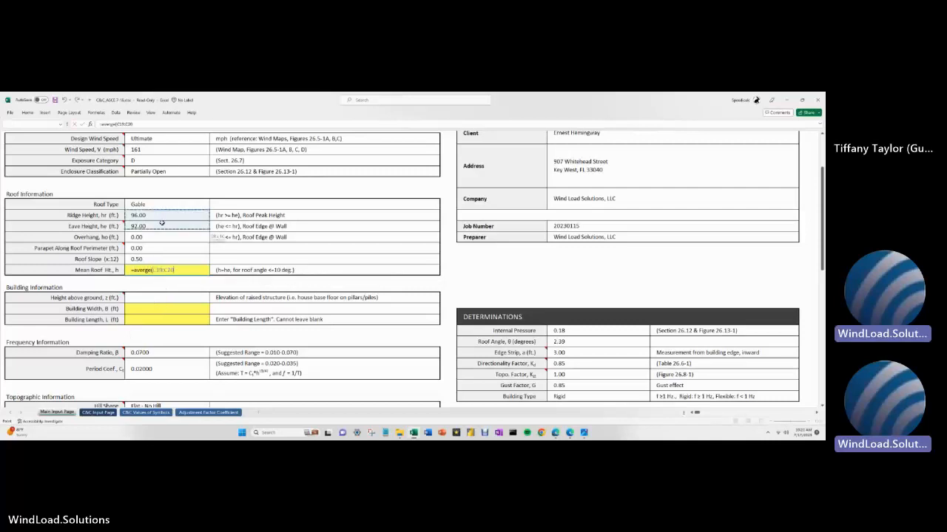
{"action": "key", "text": "Return"}
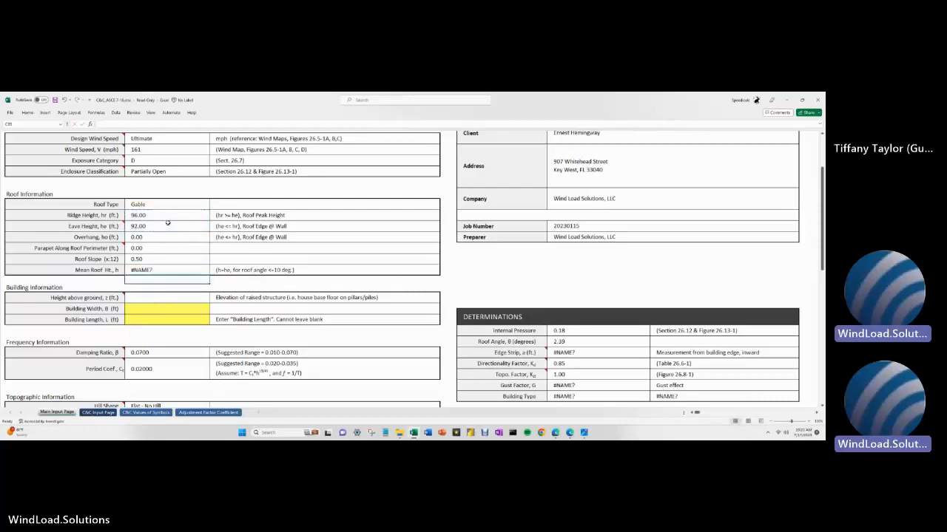
{"action": "left_click", "coordinate": [156, 270]}
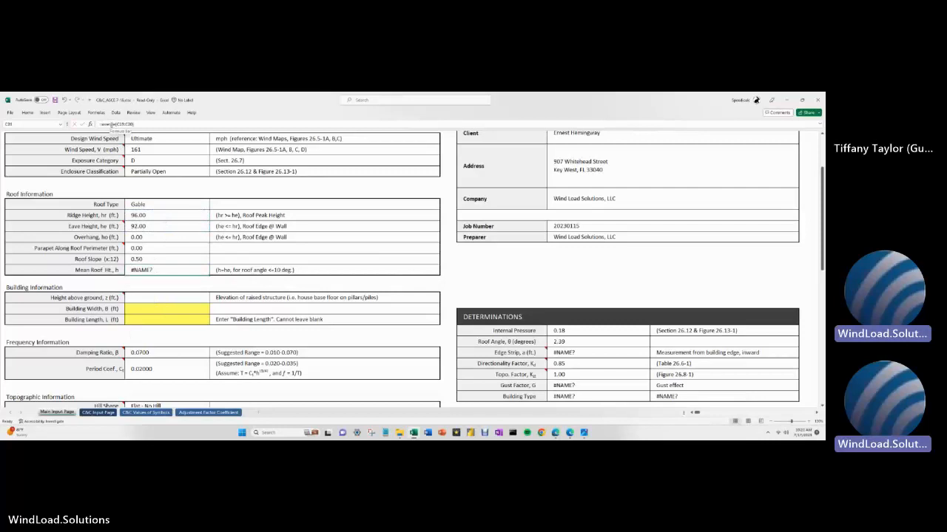
{"action": "left_click", "coordinate": [111, 124]}
{"action": "type", "text": "a"}
{"action": "key", "text": "Return"}
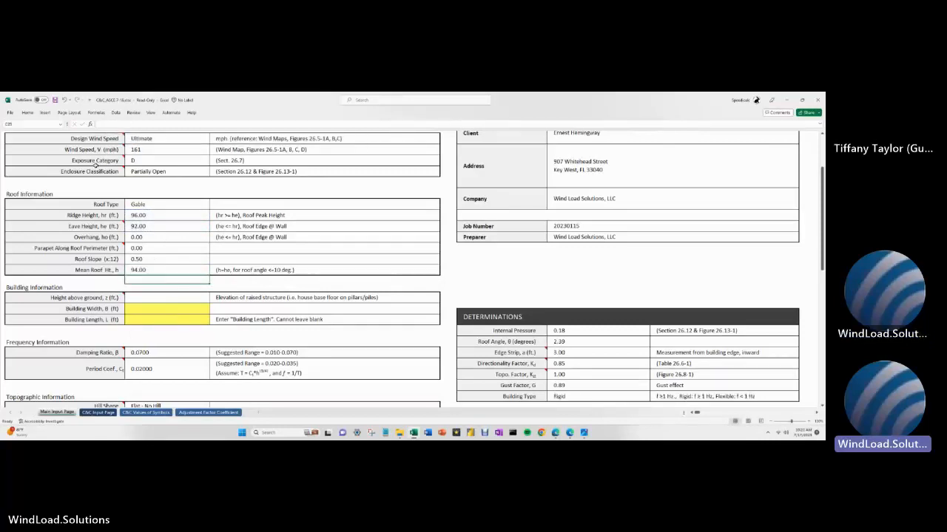
{"action": "left_click", "coordinate": [171, 271]}
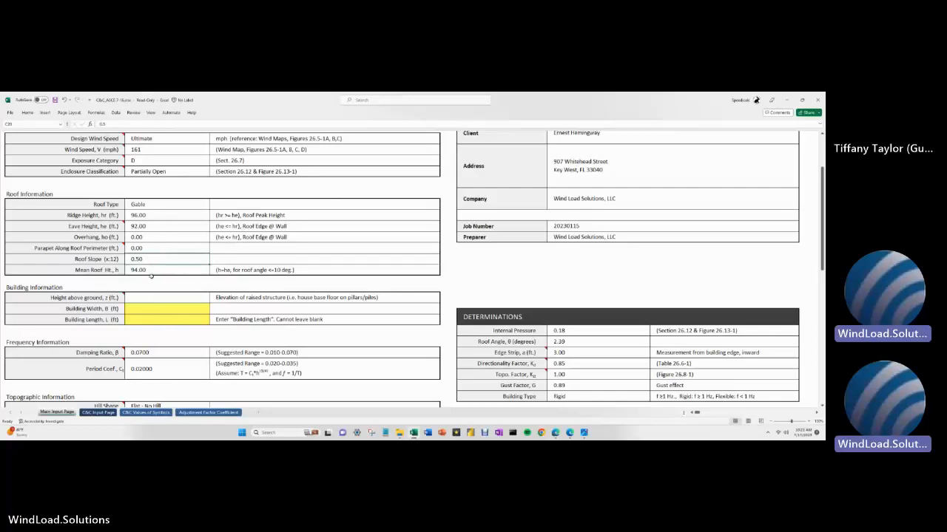
{"action": "type", "text": "="}
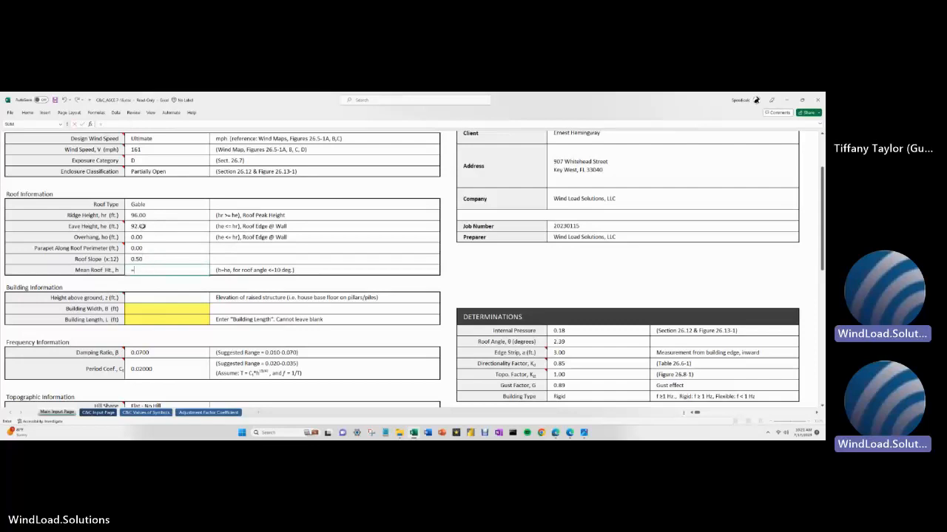
{"action": "type", "text": "("}
{"action": "left_click", "coordinate": [136, 214]}
{"action": "type", "text": "+"}
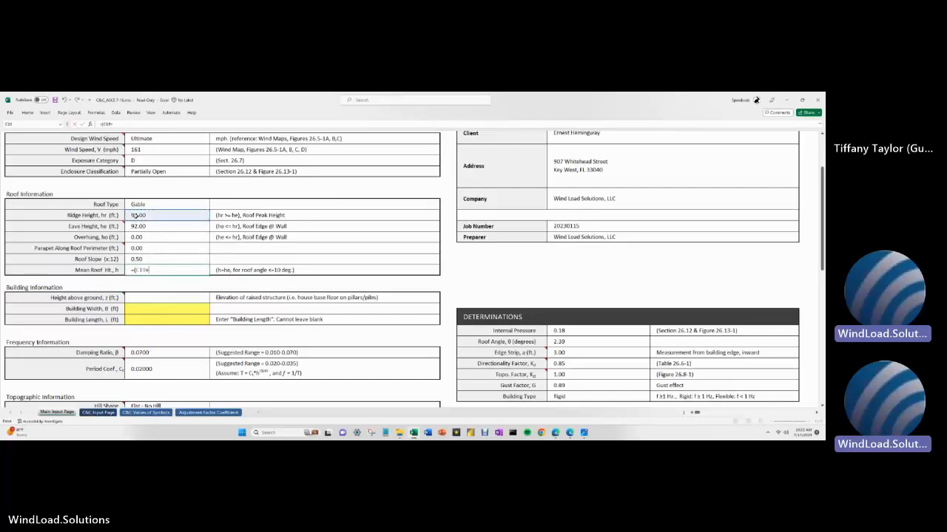
{"action": "left_click", "coordinate": [146, 226]}
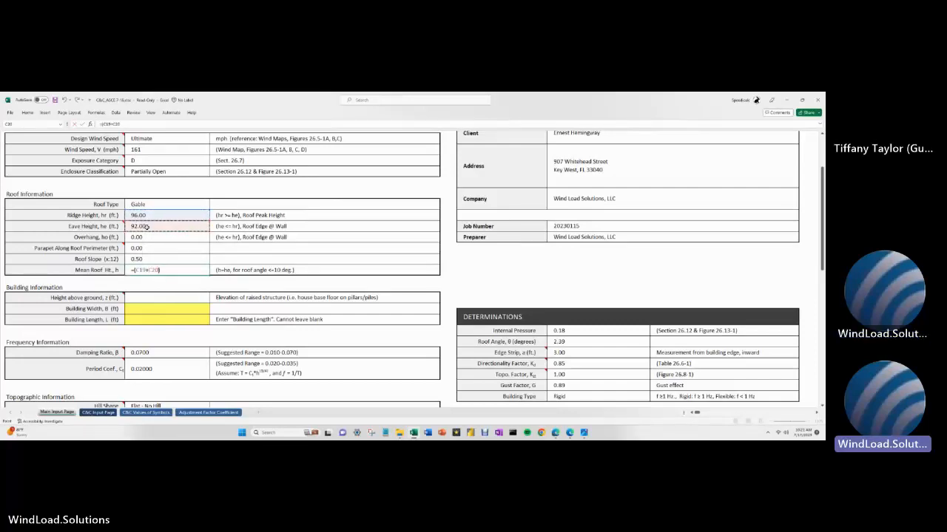
{"action": "type", "text": ")/2"}
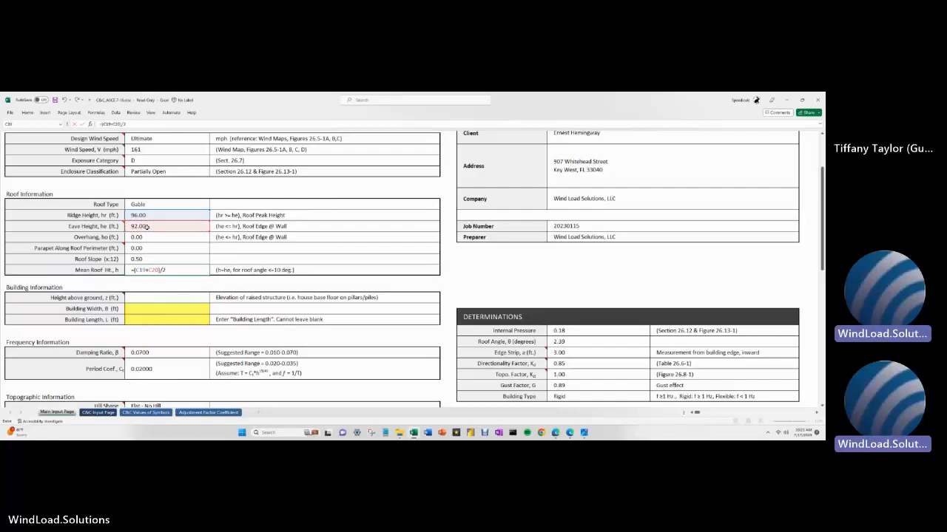
{"action": "key", "text": "Return"}
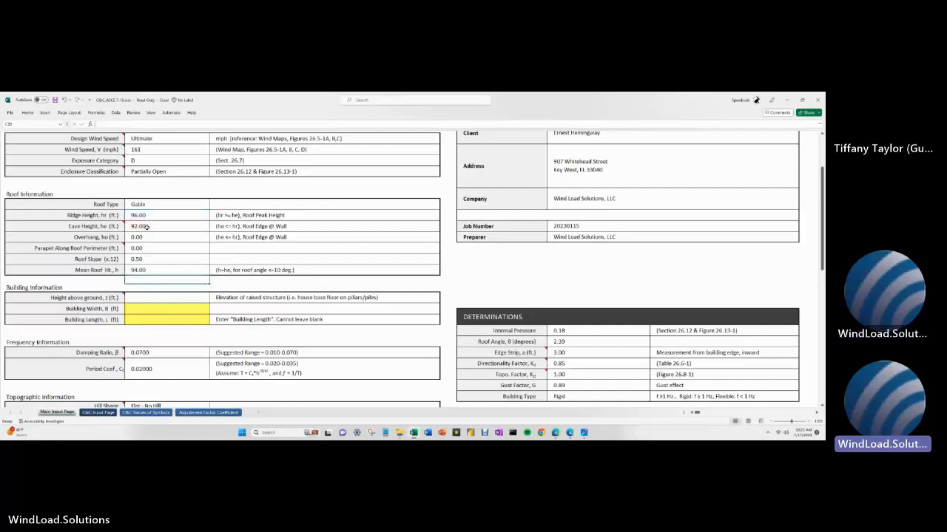
{"action": "key", "text": "Up"}
{"action": "key", "text": "Delete"}
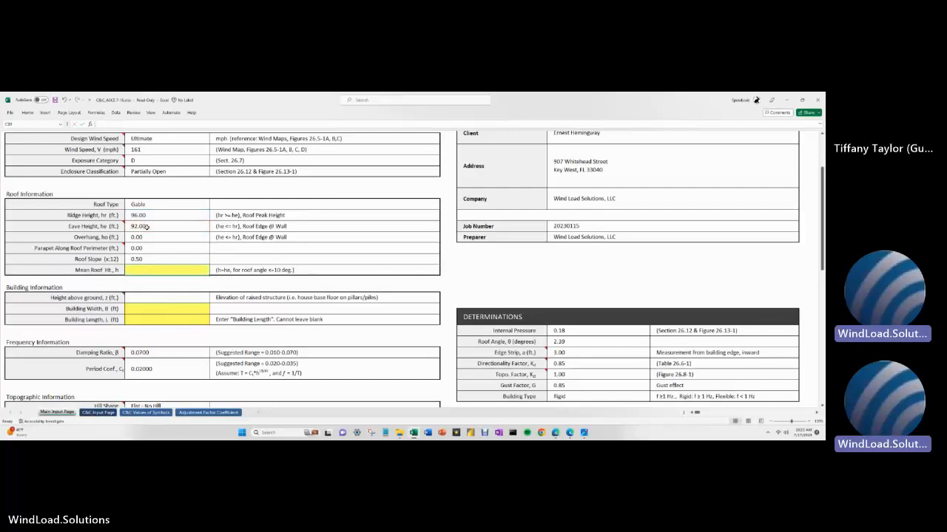
{"action": "type", "text": "=average"}
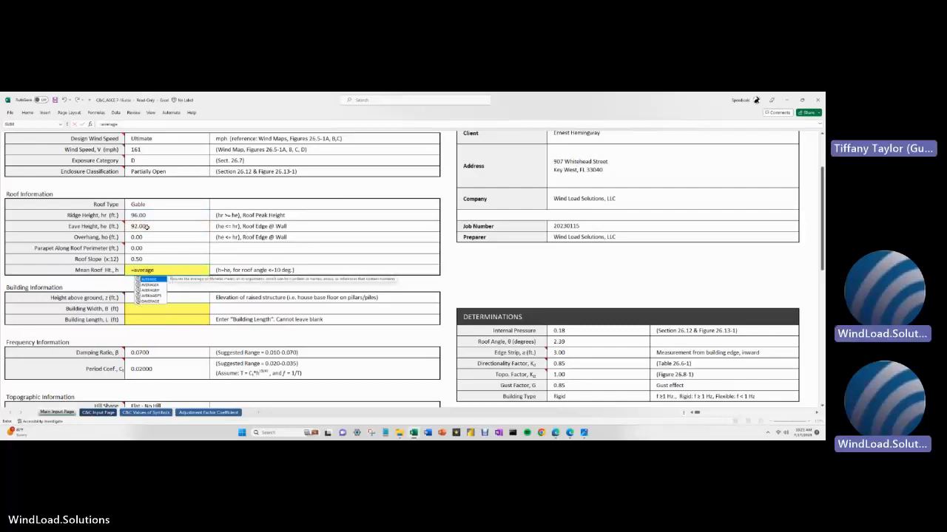
{"action": "type", "text": "("}
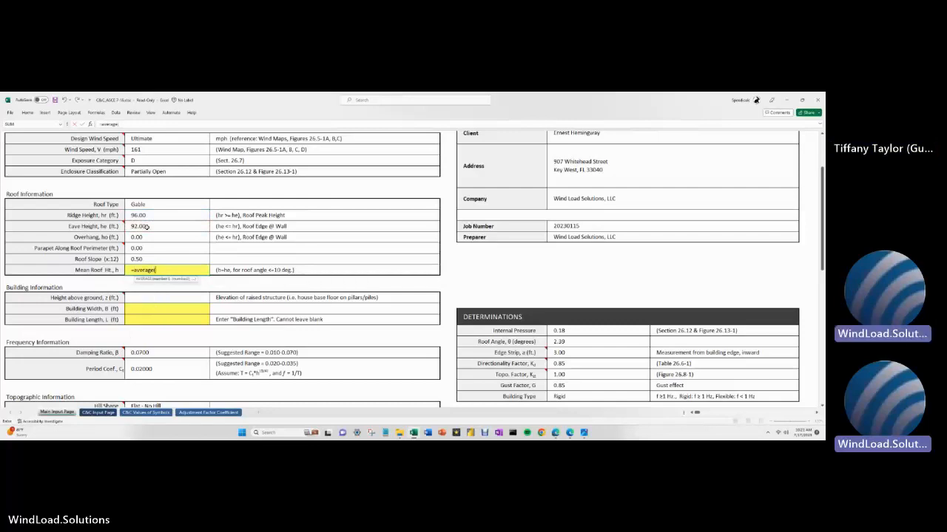
{"action": "left_click_drag", "start_coordinate": [140, 215], "coordinate": [141, 226]}
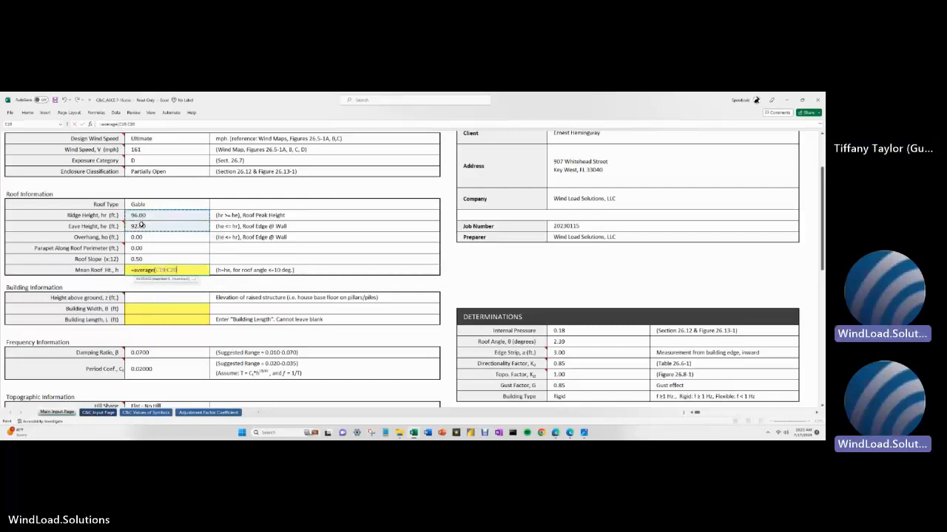
{"action": "type", "text": ")"}
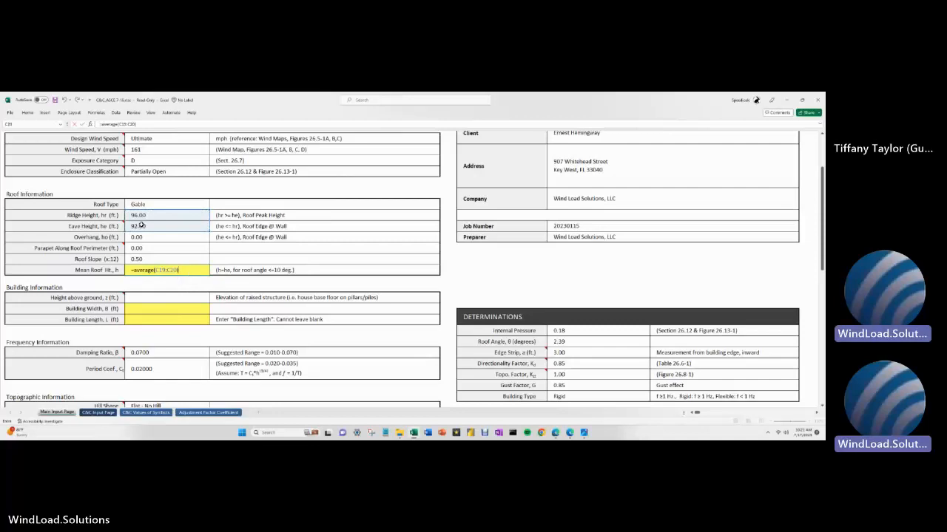
{"action": "key", "text": "Return"}
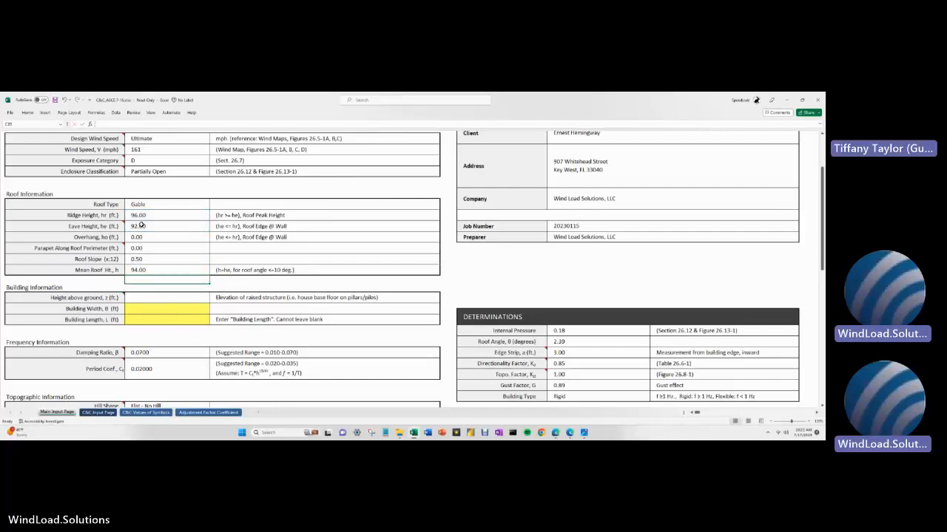
{"action": "left_click", "coordinate": [152, 301]}
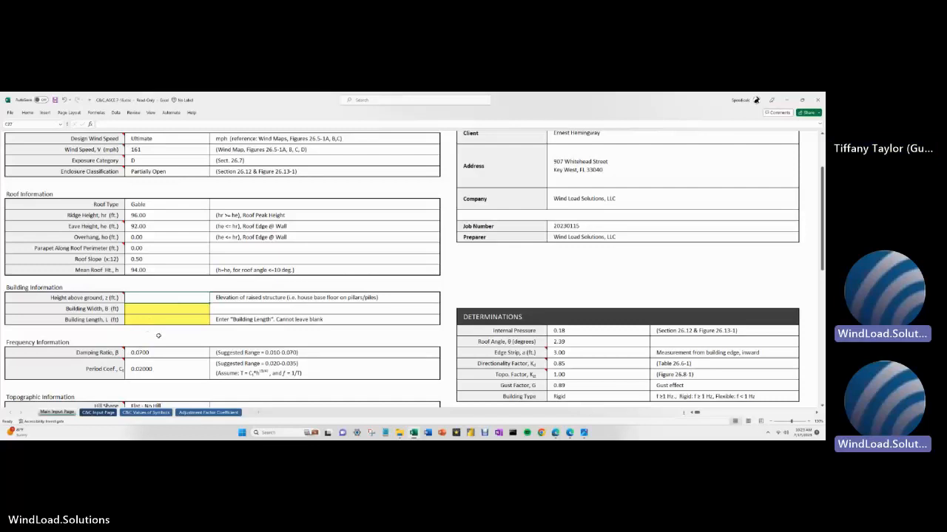
- Enter 0 for the height above ground and read its note about elevated buildings
{"action": "type", "text": "0"}
{"action": "key", "text": "Return"}
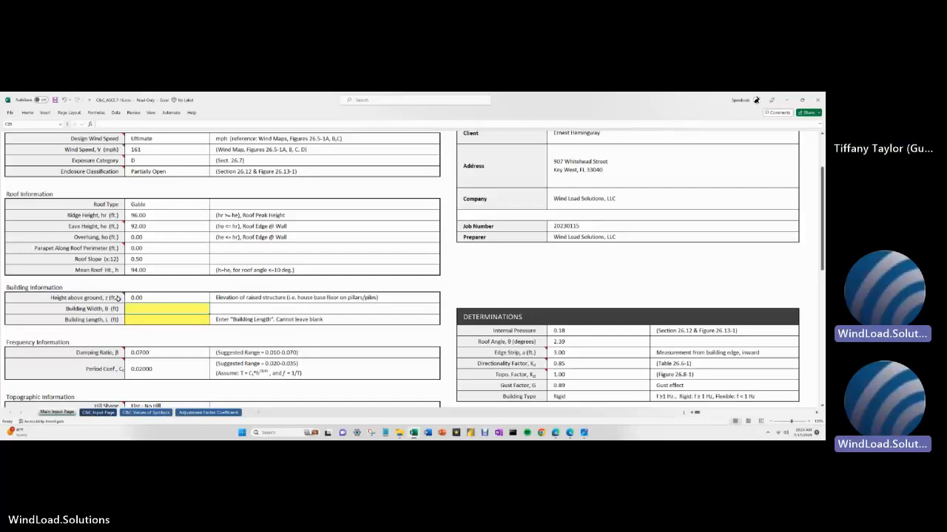
{"action": "mouse_move", "coordinate": [116, 298]}
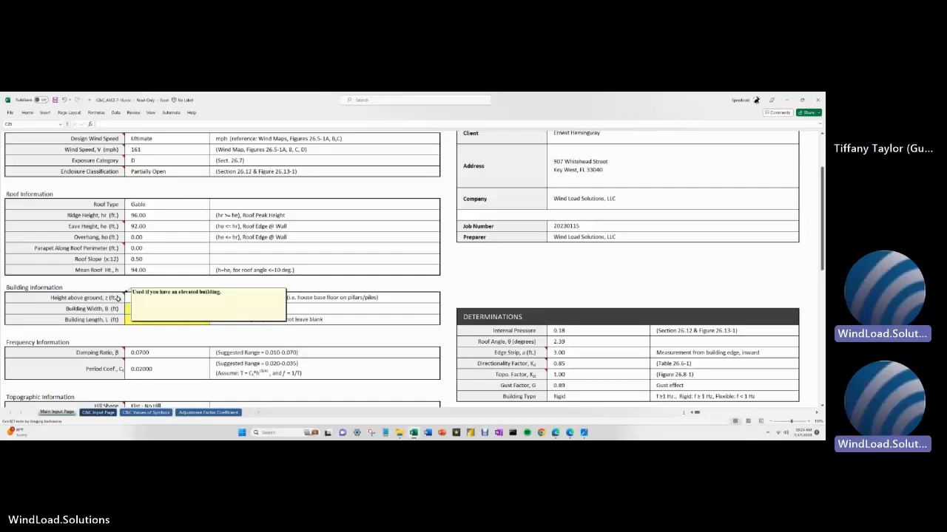
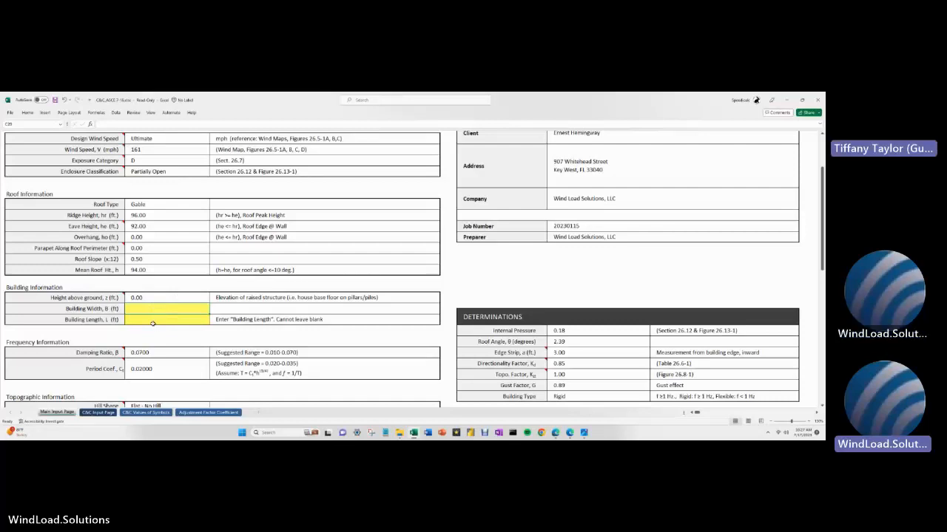
- Enter 175 ft for Building Width and 72 ft for Building Length, giving a 7.20 ft edge strip
{"action": "type", "text": "175"}
{"action": "key", "text": "Return"}
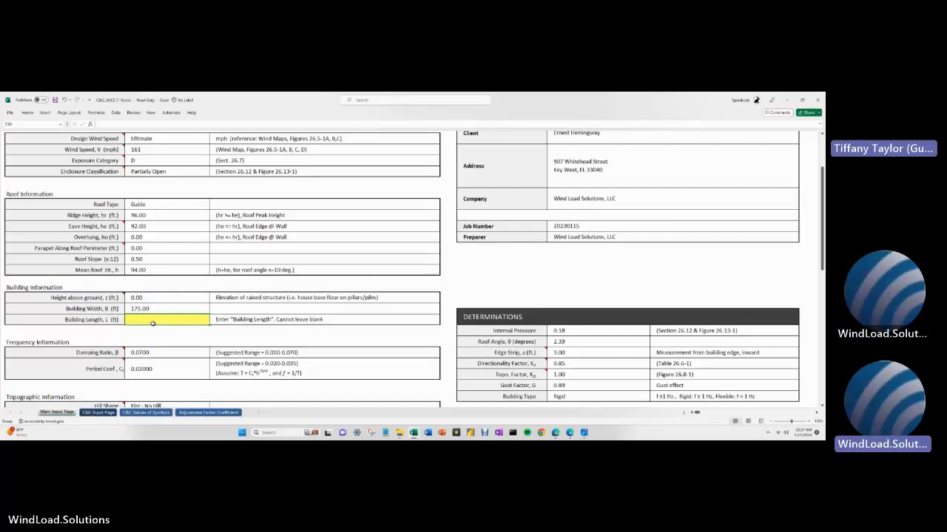
{"action": "type", "text": "1"}
{"action": "type", "text": "72"}
{"action": "key", "text": "Return"}
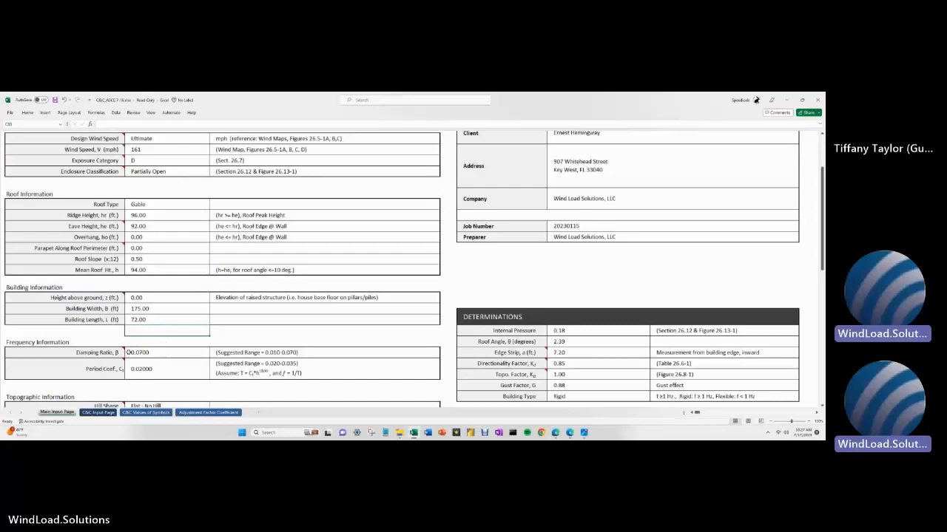
{"action": "scroll", "coordinate": [139, 327], "scroll_direction": "down", "scroll_amount": 2}
{"action": "scroll", "coordinate": [139, 327], "scroll_direction": "down", "scroll_amount": 1}
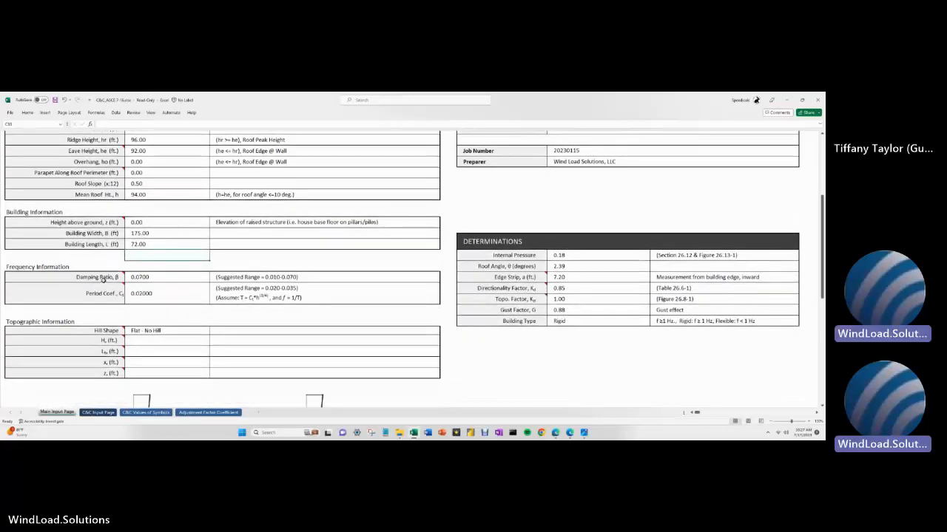
{"action": "mouse_move", "coordinate": [103, 278]}
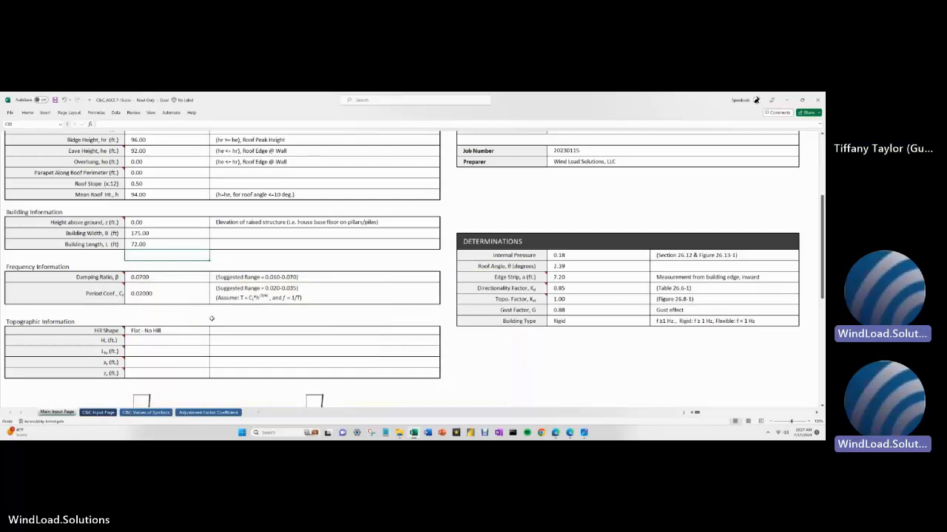
{"action": "left_click_drag", "start_coordinate": [175, 283], "coordinate": [174, 289]}
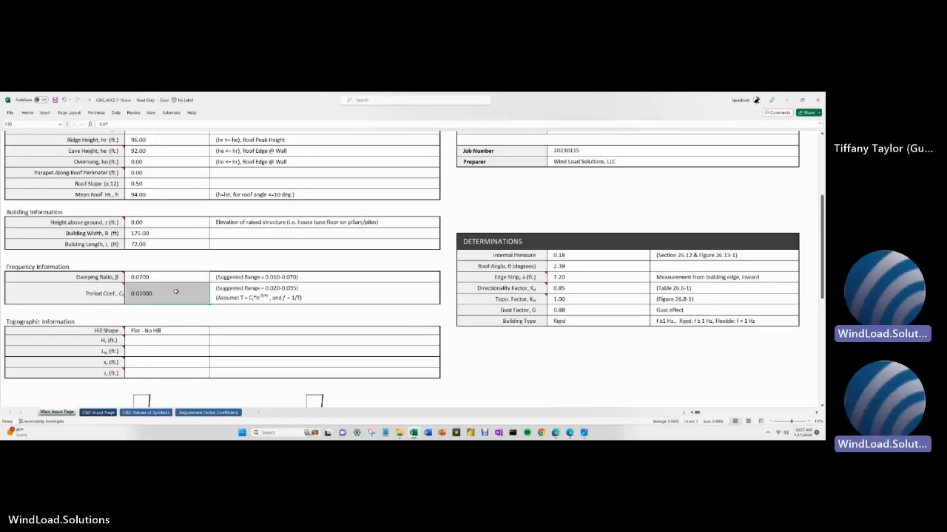
{"action": "left_click", "coordinate": [178, 278]}
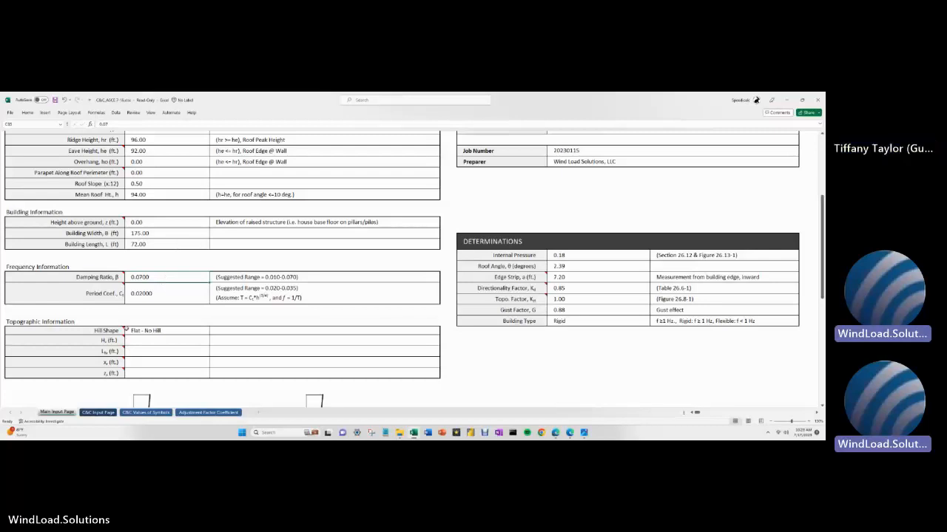
{"action": "scroll", "coordinate": [126, 330], "scroll_direction": "down", "scroll_amount": 1}
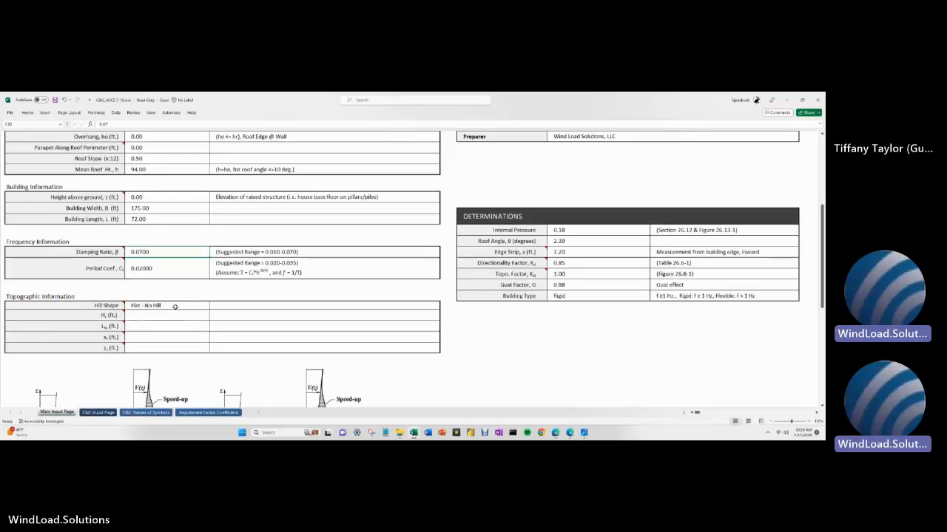
{"action": "scroll", "coordinate": [175, 305], "scroll_direction": "down", "scroll_amount": 3}
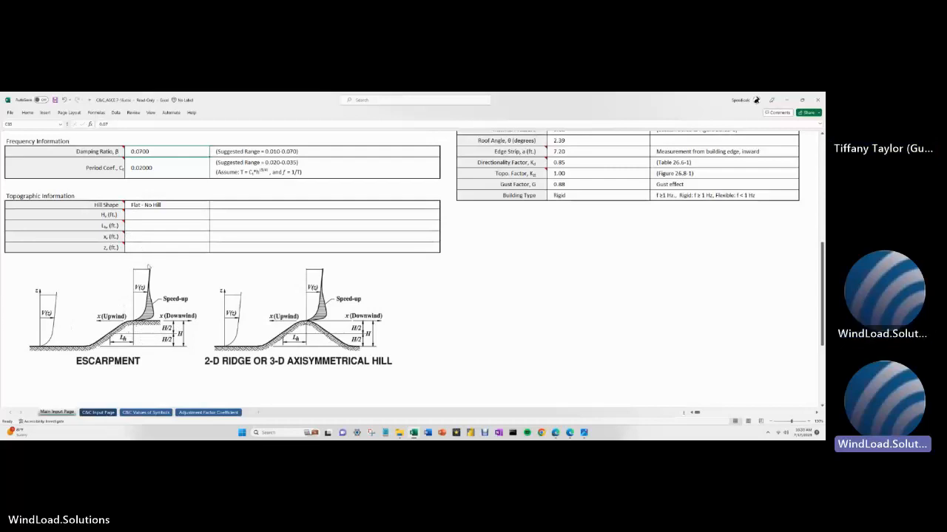
{"action": "left_click", "coordinate": [142, 207]}
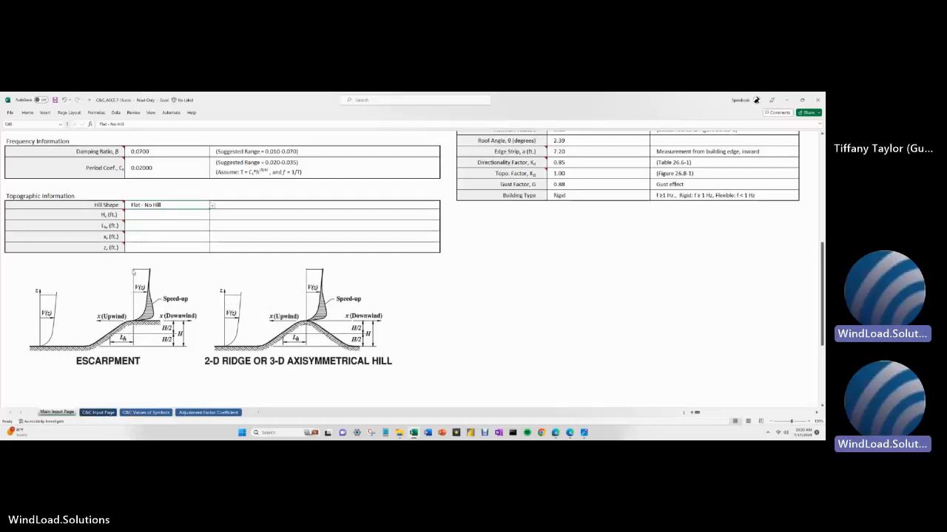
{"action": "left_click", "coordinate": [212, 206]}
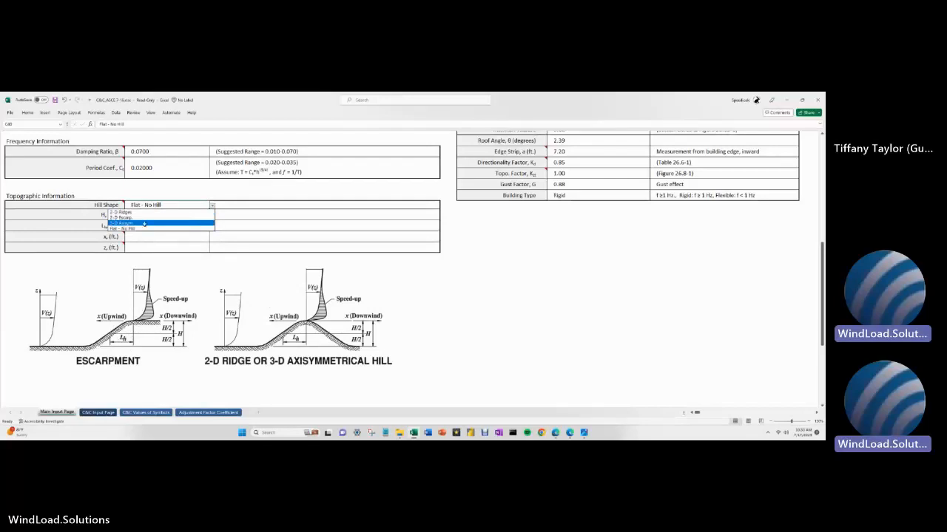
{"action": "left_click", "coordinate": [120, 218]}
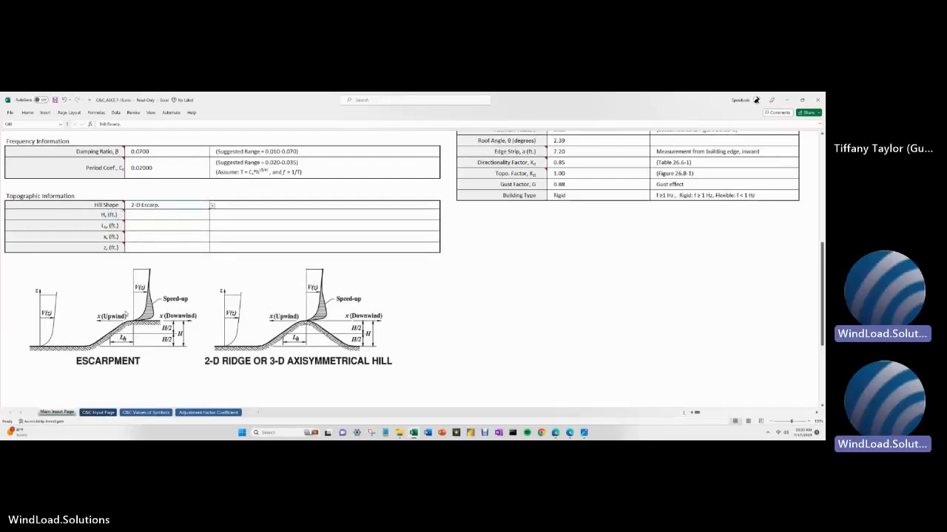
{"action": "left_click", "coordinate": [212, 207]}
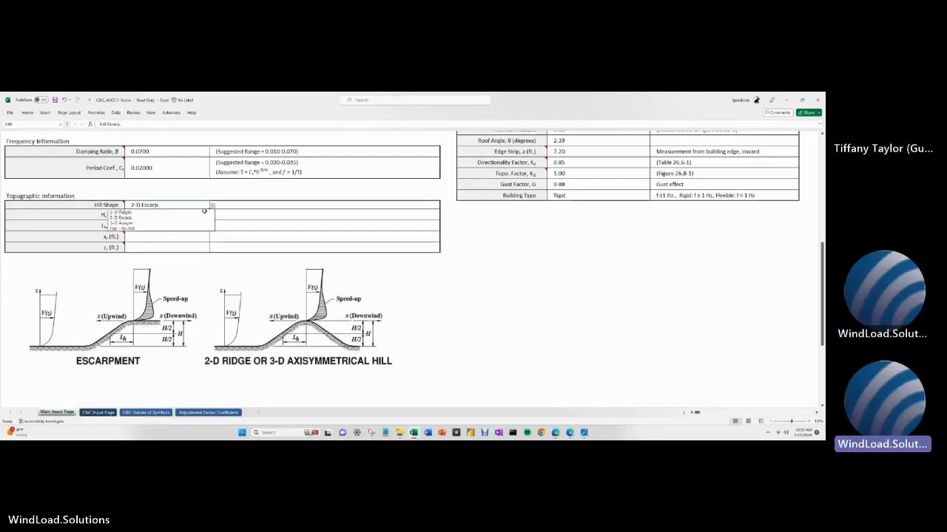
{"action": "left_click", "coordinate": [185, 227]}
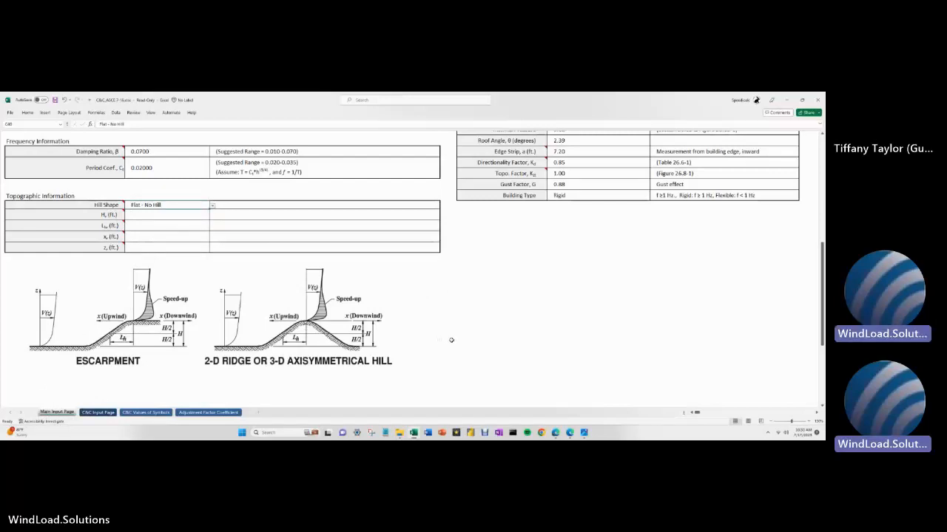
{"action": "scroll", "coordinate": [452, 340], "scroll_direction": "up", "scroll_amount": 3}
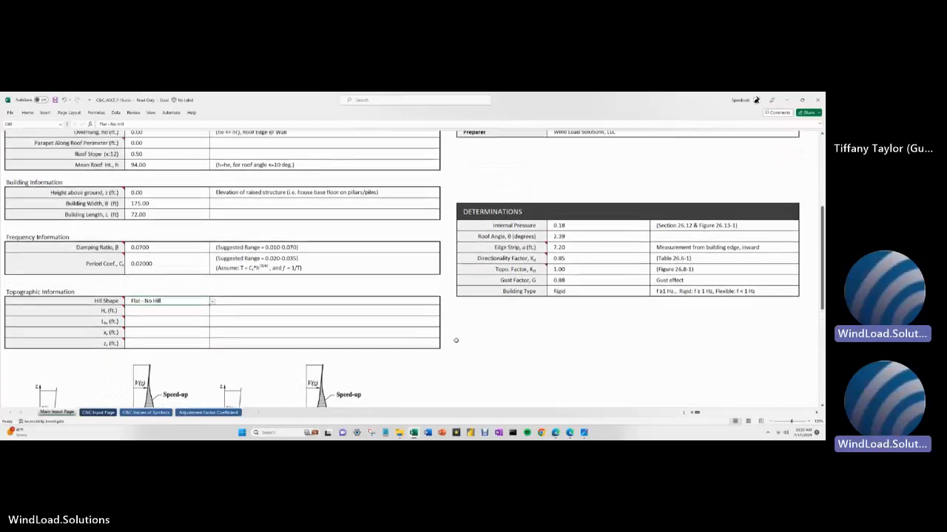
{"action": "scroll", "coordinate": [456, 340], "scroll_direction": "up", "scroll_amount": 1}
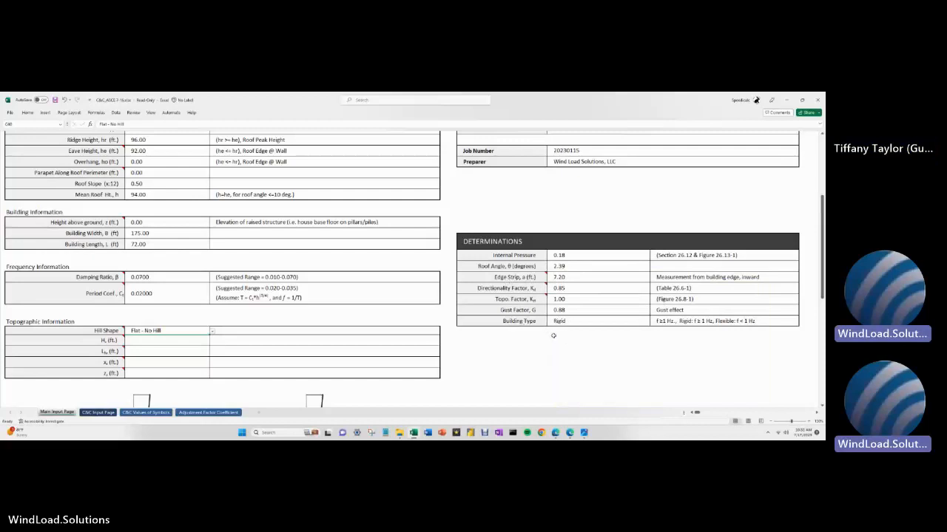
{"action": "scroll", "coordinate": [519, 358], "scroll_direction": "up", "scroll_amount": 2}
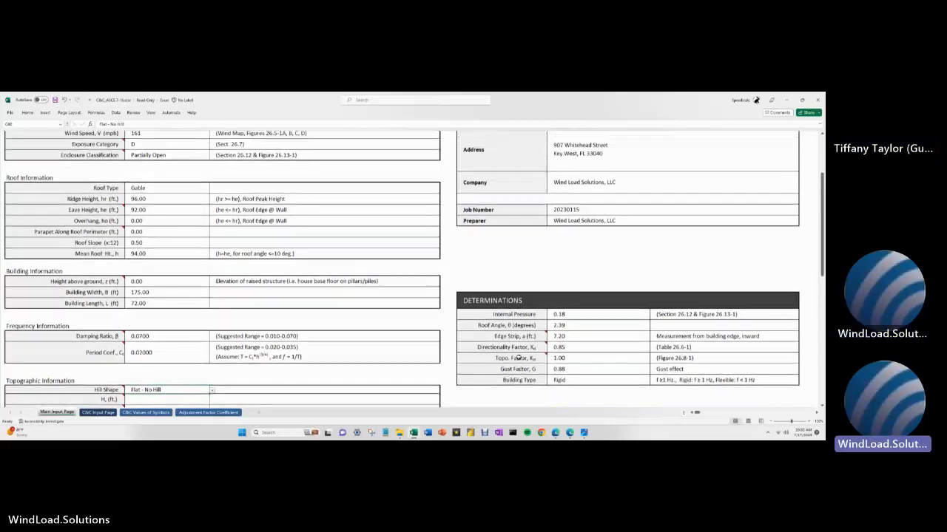
{"action": "scroll", "coordinate": [518, 358], "scroll_direction": "up", "scroll_amount": 3}
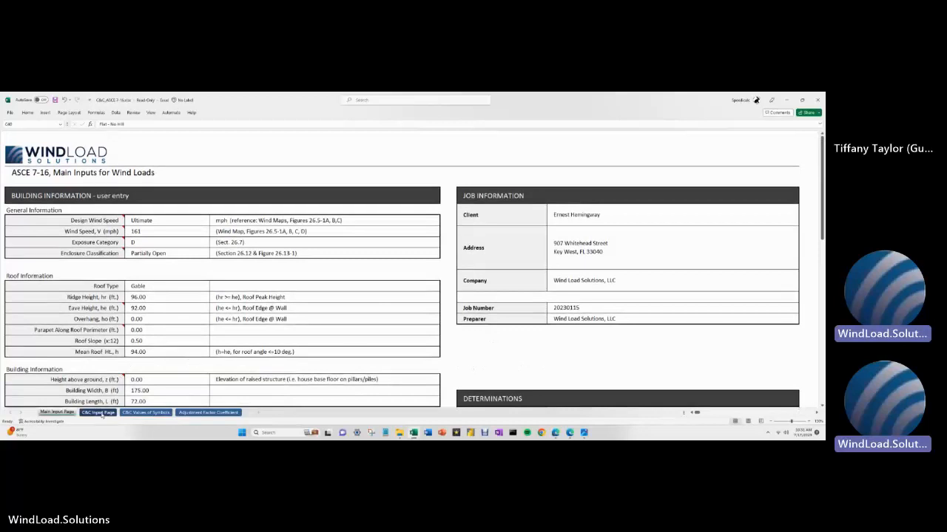
{"action": "left_click", "coordinate": [99, 412]}
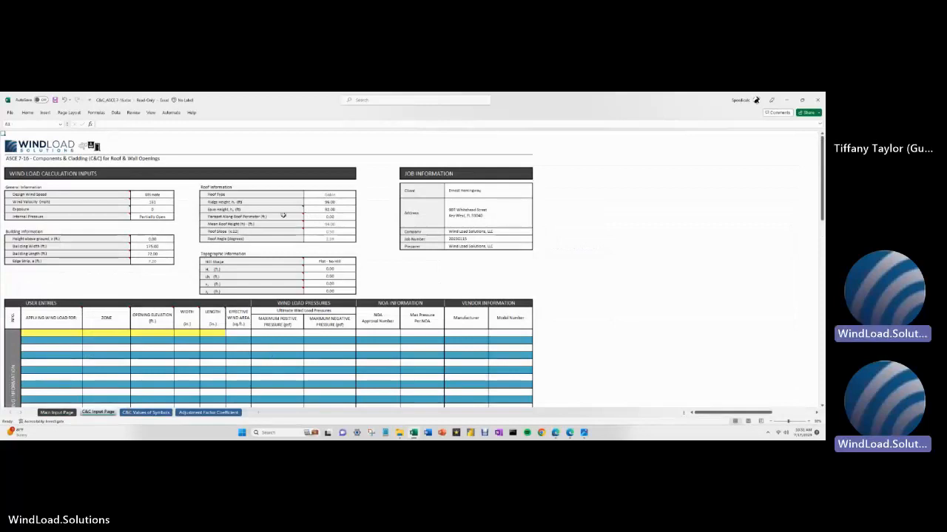
{"action": "scroll", "coordinate": [314, 212], "scroll_direction": "up", "scroll_amount": 2}
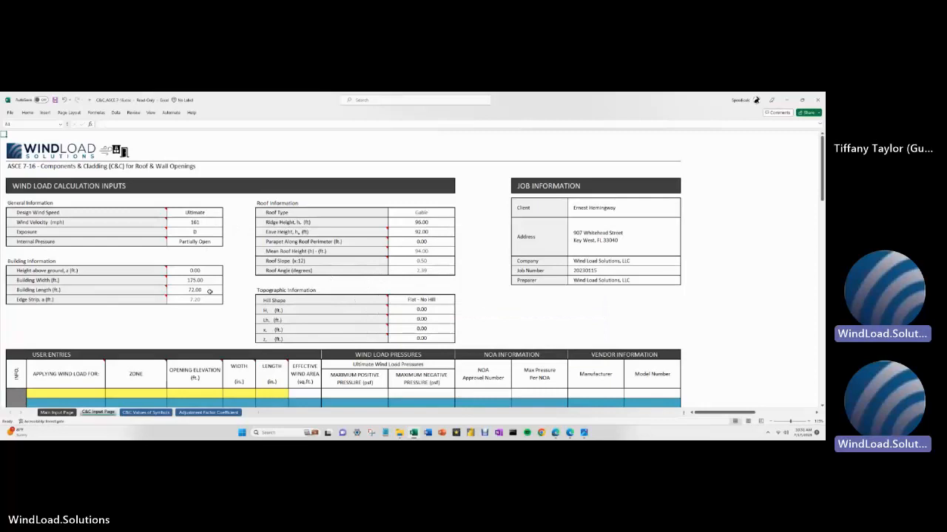
{"action": "scroll", "coordinate": [209, 294], "scroll_direction": "down", "scroll_amount": 1}
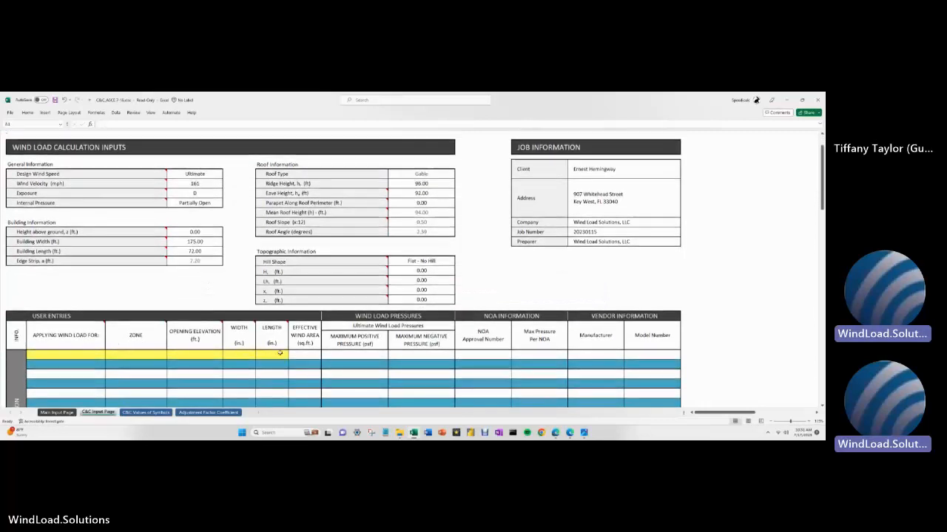
{"action": "scroll", "coordinate": [288, 350], "scroll_direction": "up", "scroll_amount": 1}
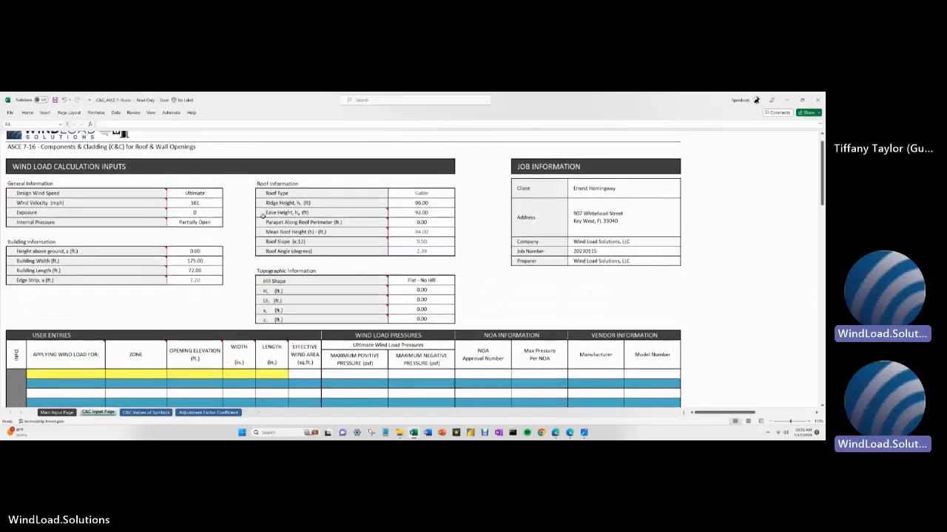
{"action": "mouse_move", "coordinate": [261, 215]}
{"action": "left_click", "coordinate": [57, 413]}
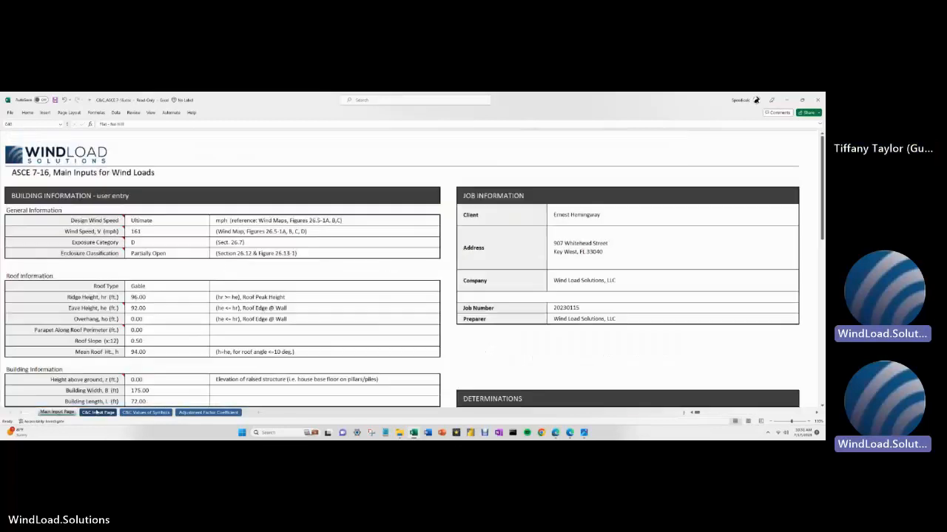
{"action": "left_click", "coordinate": [87, 413]}
{"action": "left_click", "coordinate": [59, 413]}
{"action": "left_click", "coordinate": [85, 412]}
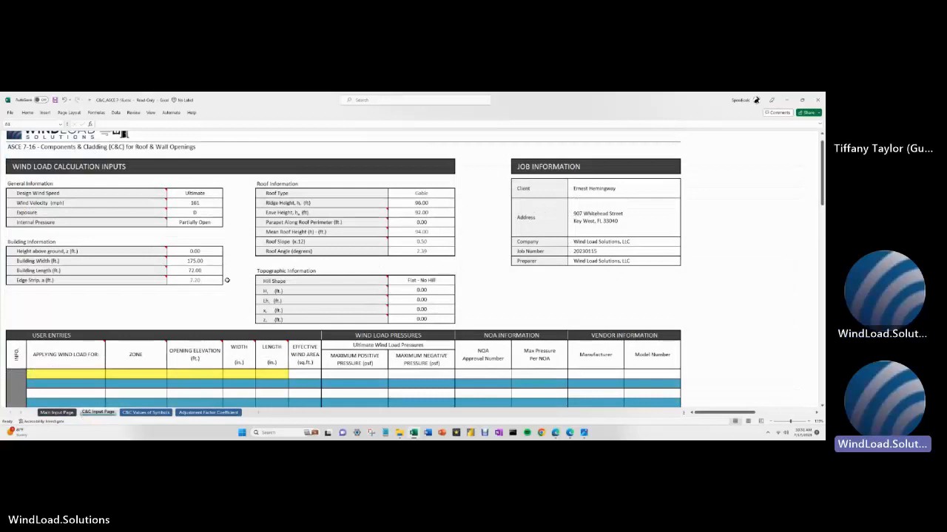
{"action": "scroll", "coordinate": [228, 280], "scroll_direction": "down", "scroll_amount": 1}
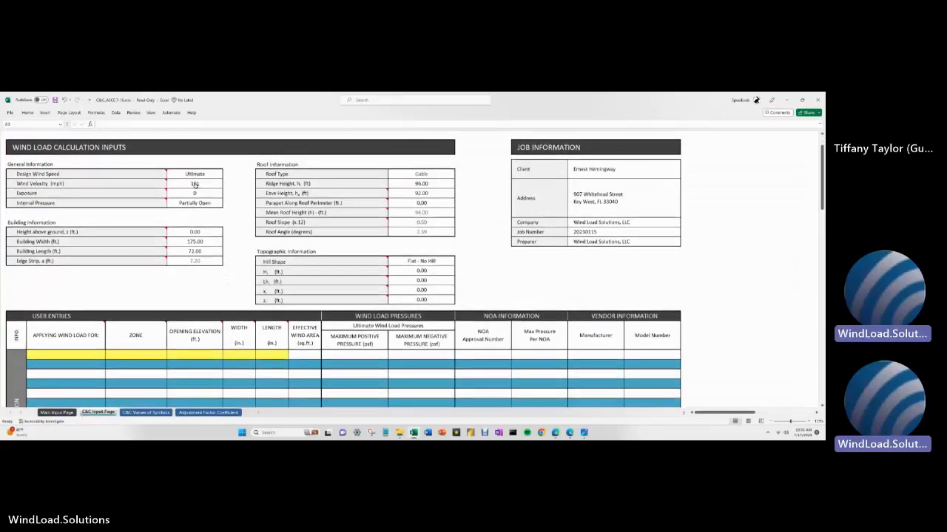
{"action": "left_click", "coordinate": [194, 175]}
{"action": "double_click", "coordinate": [176, 183]}
{"action": "key", "text": "Return"}
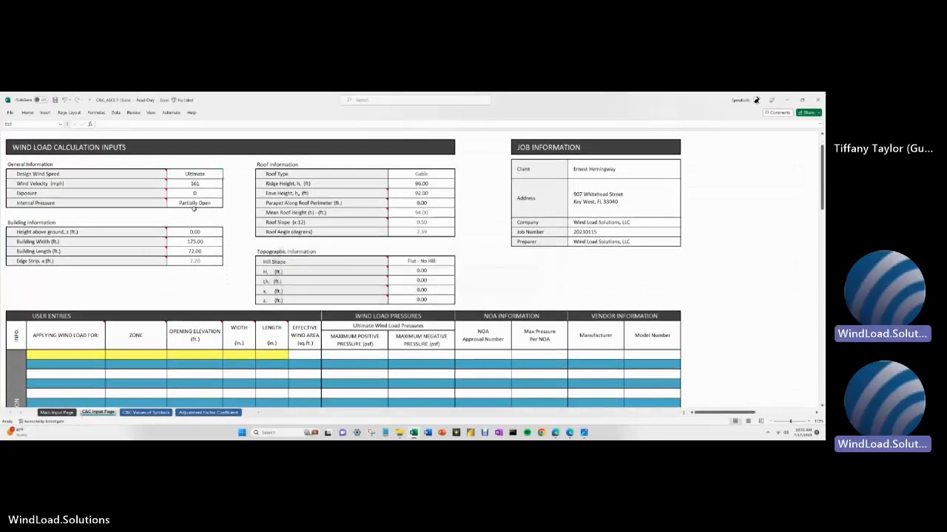
{"action": "left_click", "coordinate": [191, 203]}
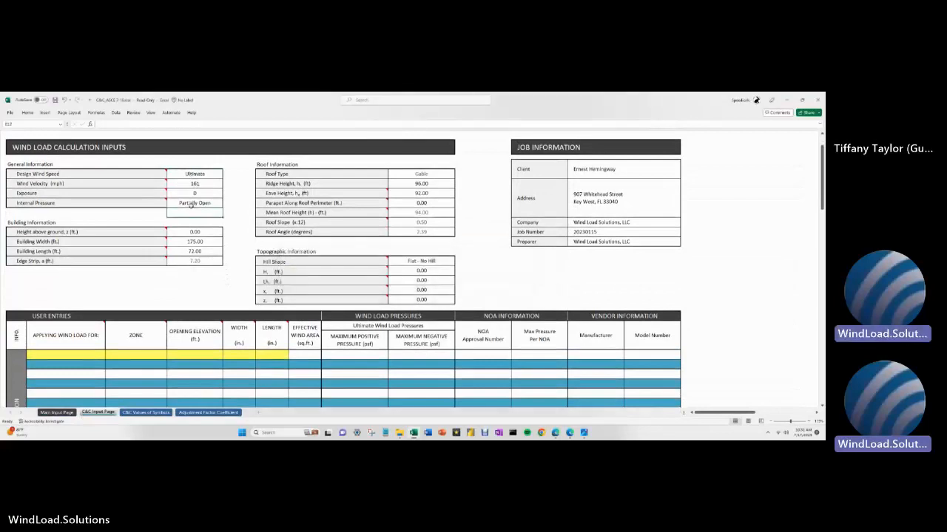
{"action": "left_click", "coordinate": [191, 185]}
{"action": "double_click", "coordinate": [171, 215]}
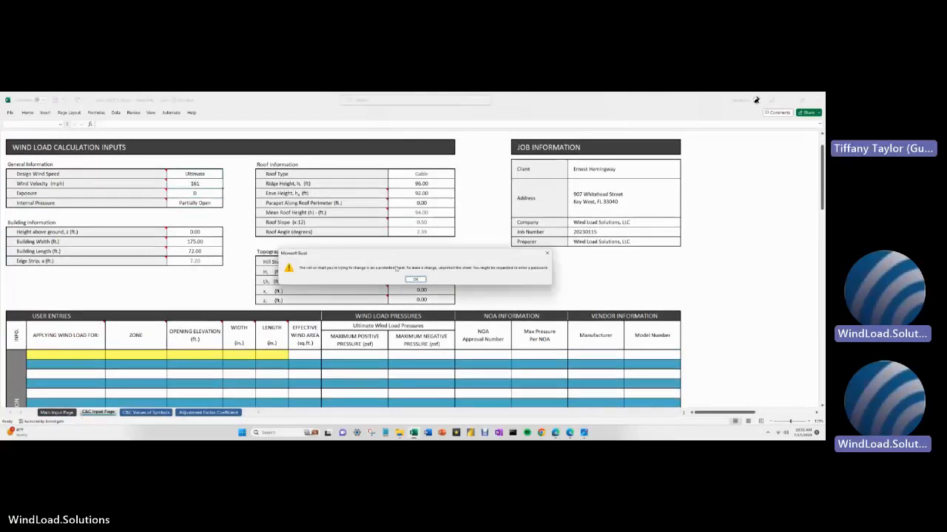
{"action": "left_click", "coordinate": [416, 280]}
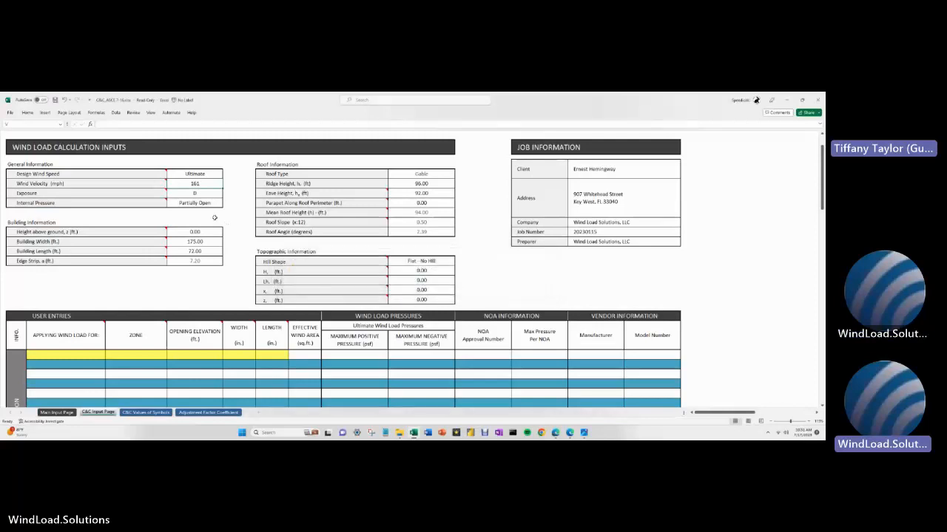
{"action": "left_click", "coordinate": [56, 412]}
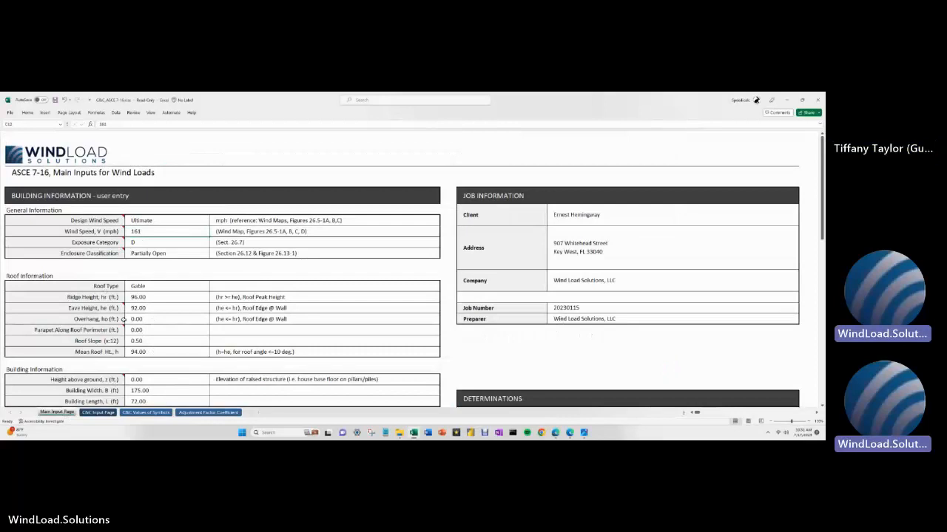
- Go to the C&C Input Page sheet and select the Roof Information table's first Applying Wind Load For cell
{"action": "left_click", "coordinate": [97, 412]}
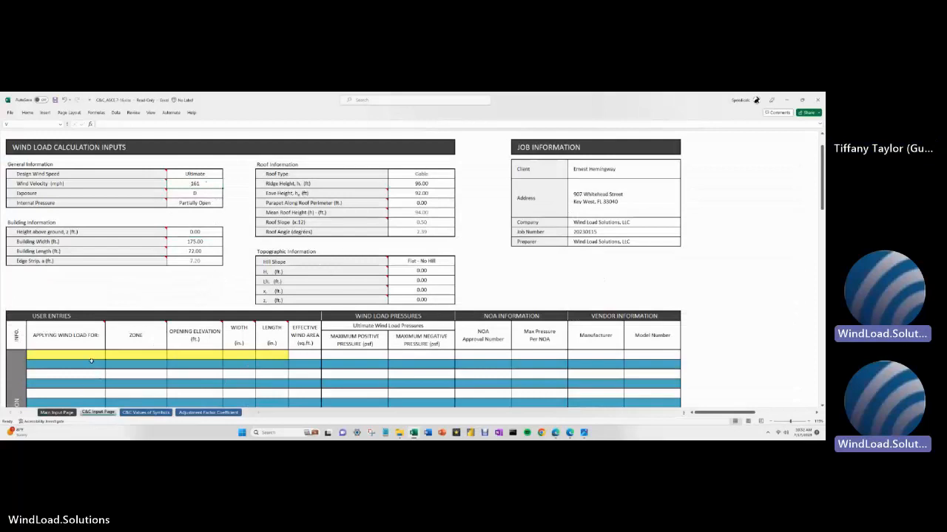
{"action": "scroll", "coordinate": [98, 347], "scroll_direction": "down", "scroll_amount": 1}
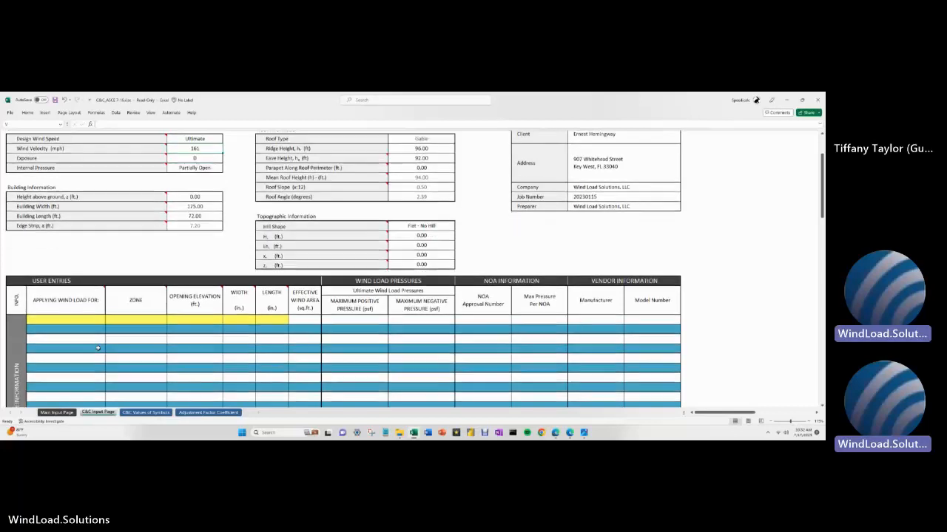
{"action": "scroll", "coordinate": [97, 347], "scroll_direction": "down", "scroll_amount": 3}
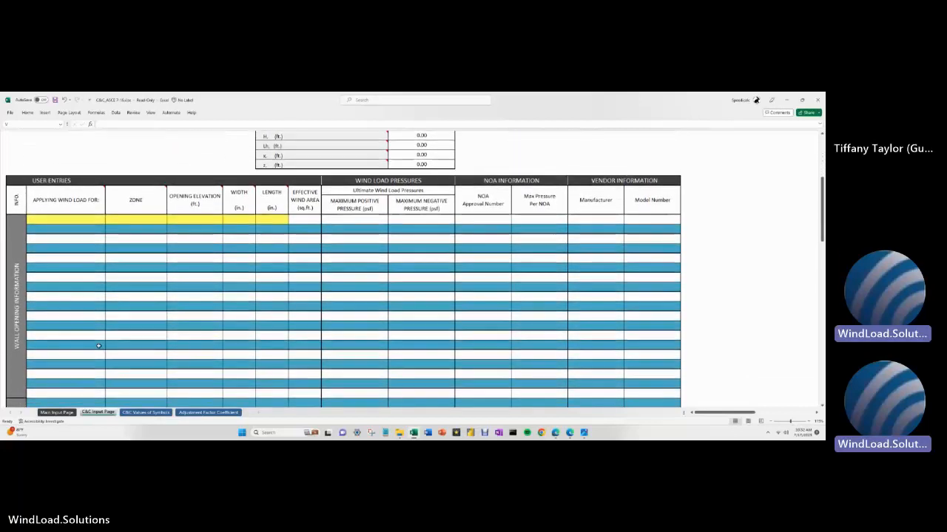
{"action": "scroll", "coordinate": [97, 346], "scroll_direction": "up", "scroll_amount": 2}
{"action": "scroll", "coordinate": [99, 340], "scroll_direction": "down", "scroll_amount": 1}
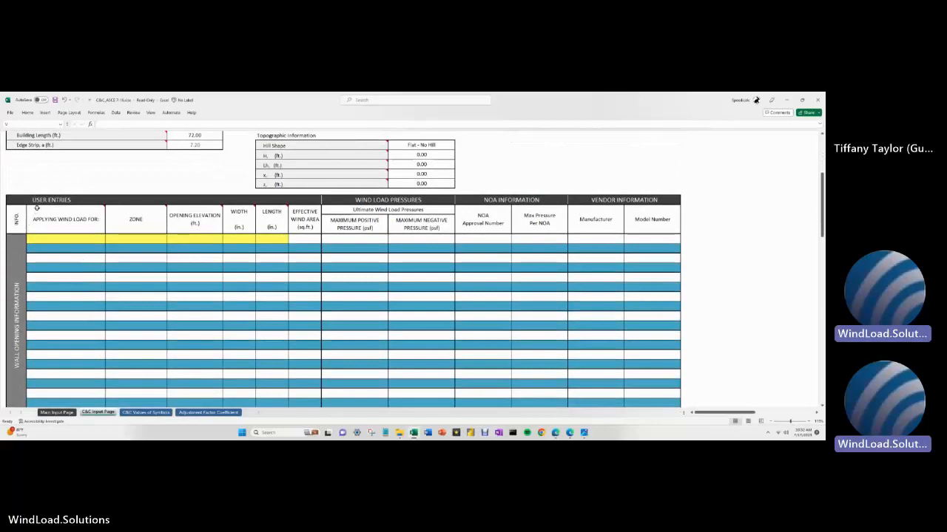
{"action": "mouse_move", "coordinate": [76, 239]}
{"action": "left_mouse_down"}
{"action": "mouse_move", "coordinate": [373, 280]}
{"action": "mouse_move", "coordinate": [559, 330]}
{"action": "left_mouse_up"}
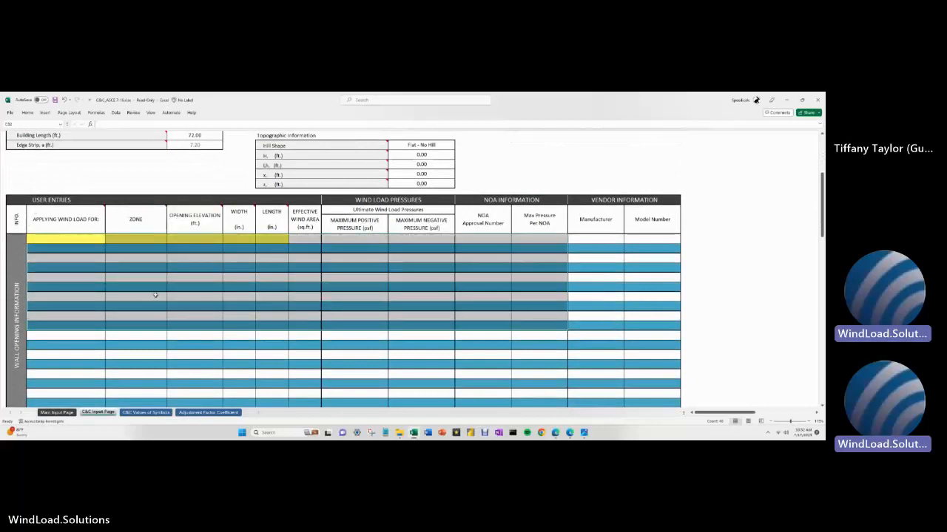
{"action": "left_click", "coordinate": [76, 242]}
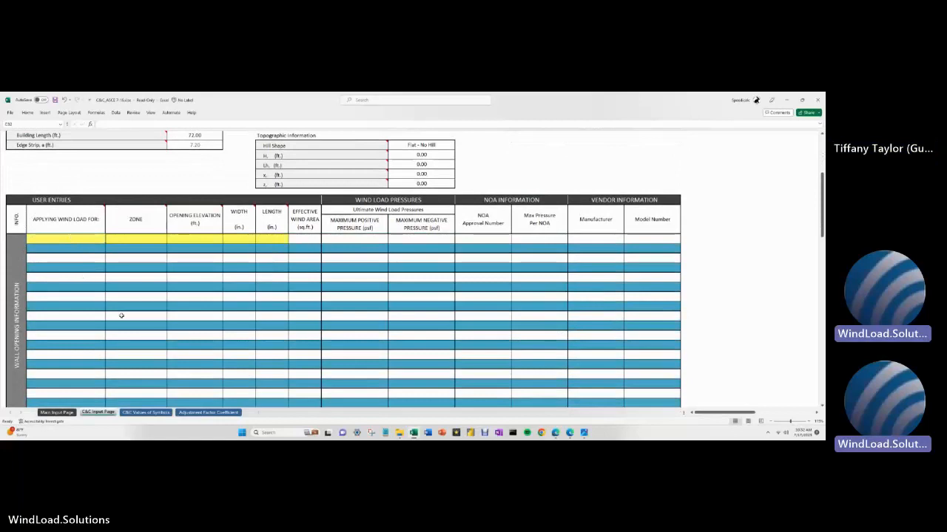
{"action": "scroll", "coordinate": [134, 290], "scroll_direction": "down", "scroll_amount": 10}
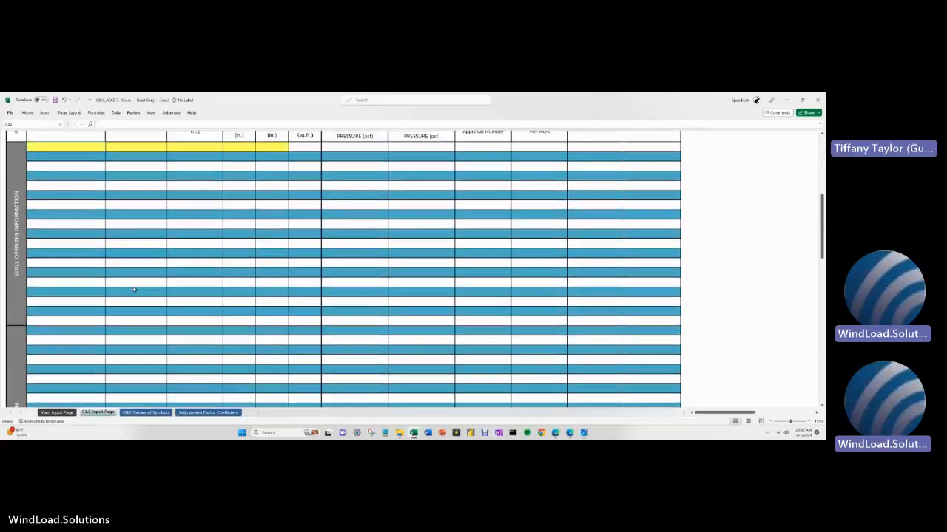
{"action": "scroll", "coordinate": [134, 290], "scroll_direction": "down", "scroll_amount": 10}
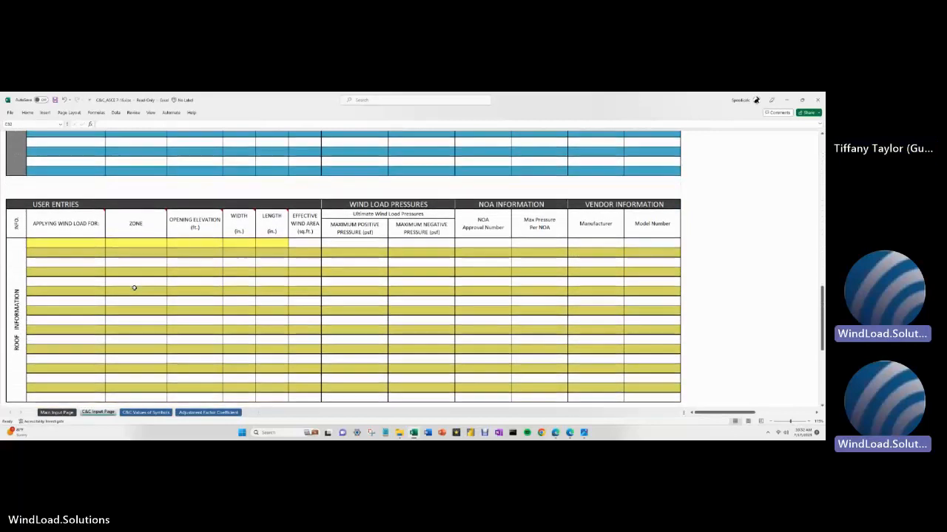
{"action": "left_click", "coordinate": [76, 321]}
{"action": "left_click", "coordinate": [82, 245]}
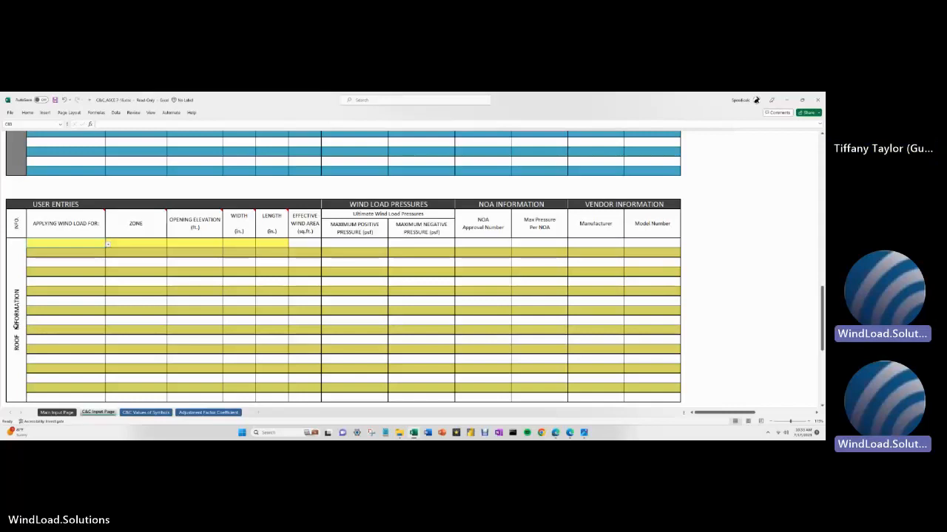
- In File Explorer, browse C&C wall & roof diagrams past Gable Roofs into the Hip Roofs folder
{"action": "left_click", "coordinate": [399, 433]}
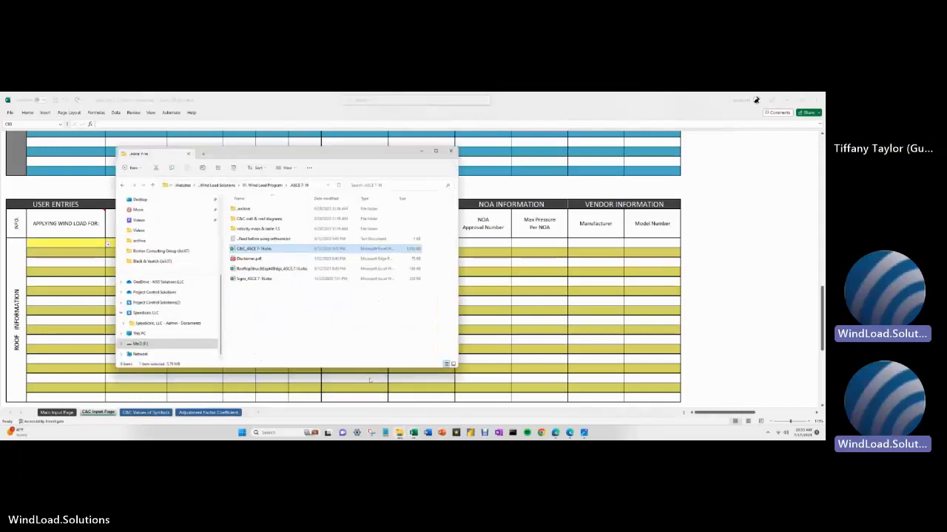
{"action": "double_click", "coordinate": [255, 219]}
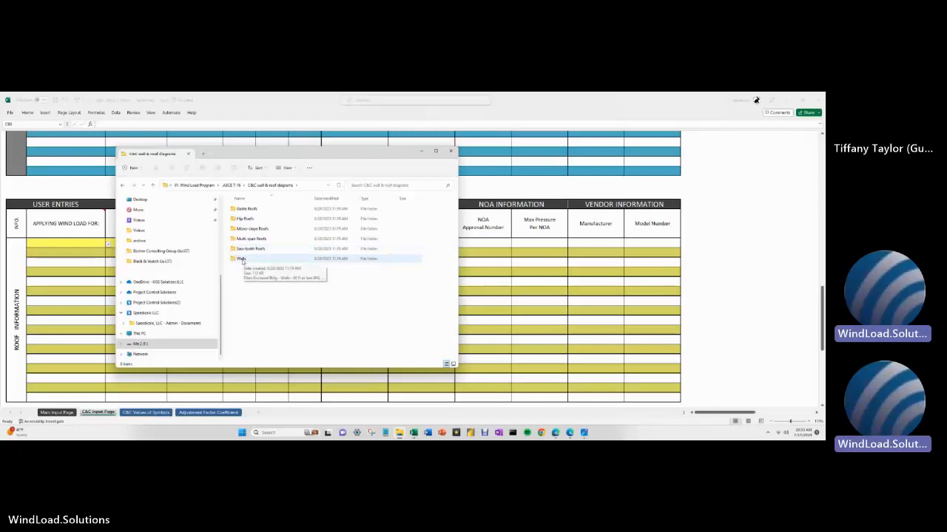
{"action": "double_click", "coordinate": [245, 210]}
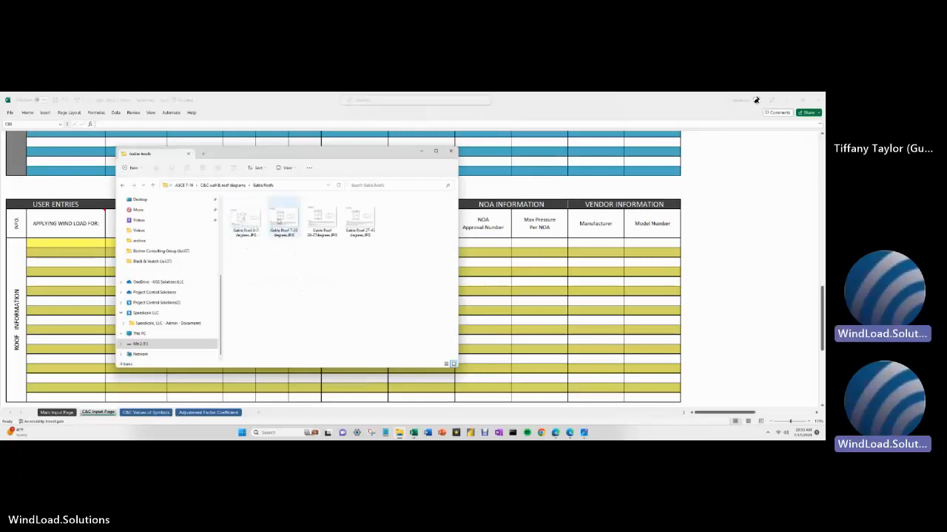
{"action": "left_click", "coordinate": [153, 186]}
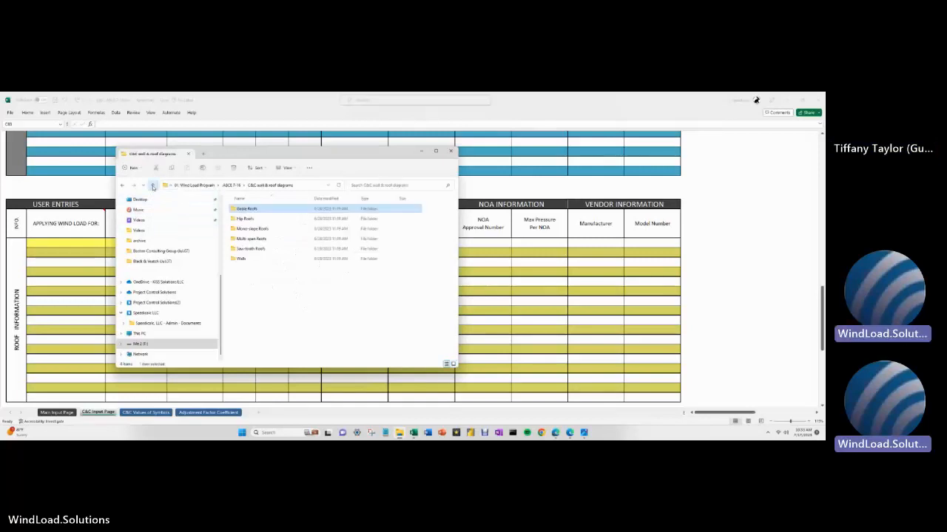
{"action": "double_click", "coordinate": [246, 219]}
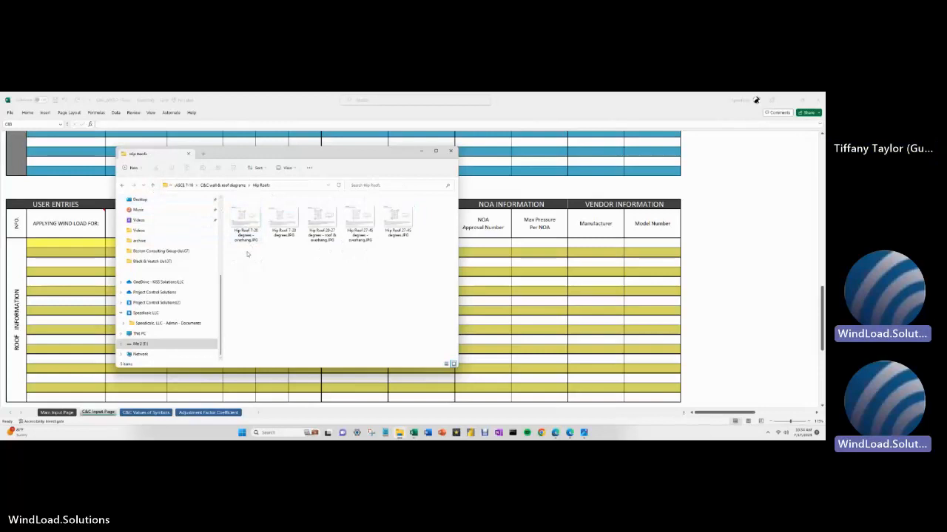
{"action": "left_click", "coordinate": [89, 378]}
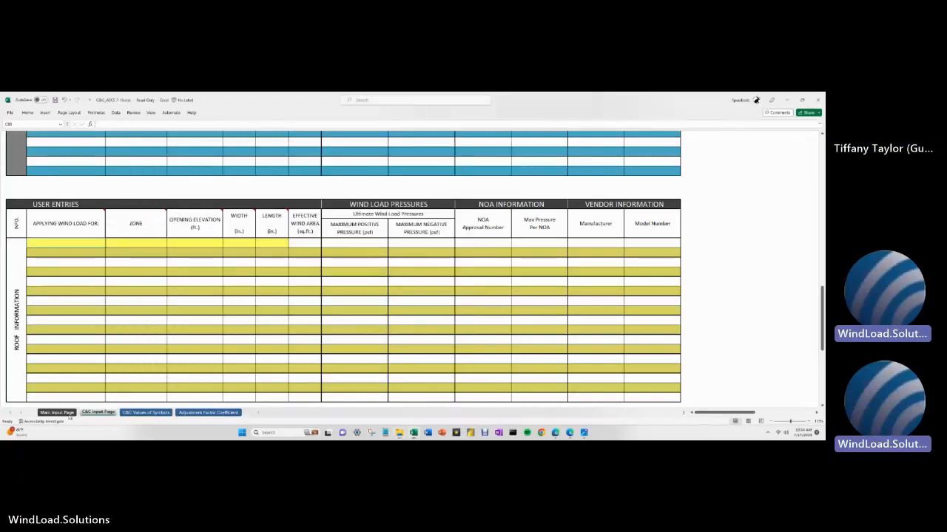
{"action": "scroll", "coordinate": [215, 348], "scroll_direction": "up", "scroll_amount": 7}
{"action": "scroll", "coordinate": [219, 349], "scroll_direction": "up", "scroll_amount": 10}
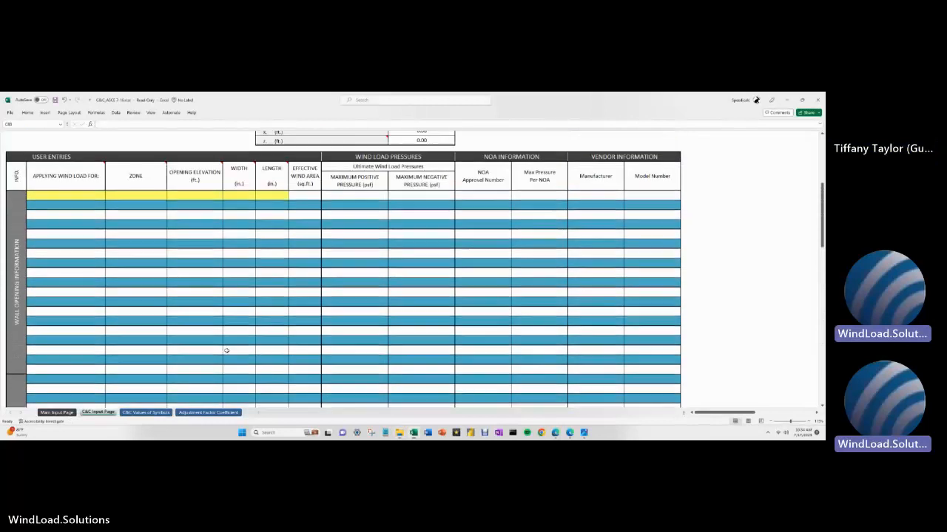
{"action": "scroll", "coordinate": [219, 290], "scroll_direction": "down", "scroll_amount": 1}
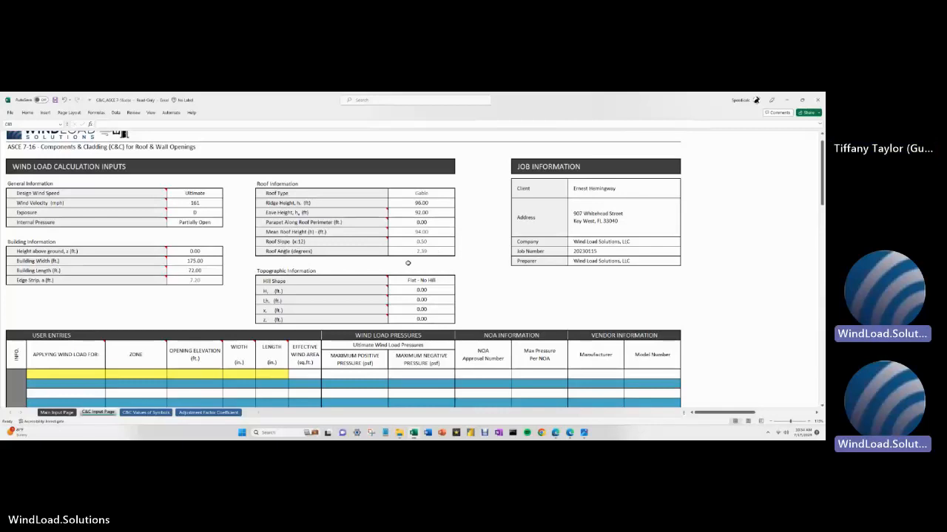
{"action": "left_click", "coordinate": [400, 432]}
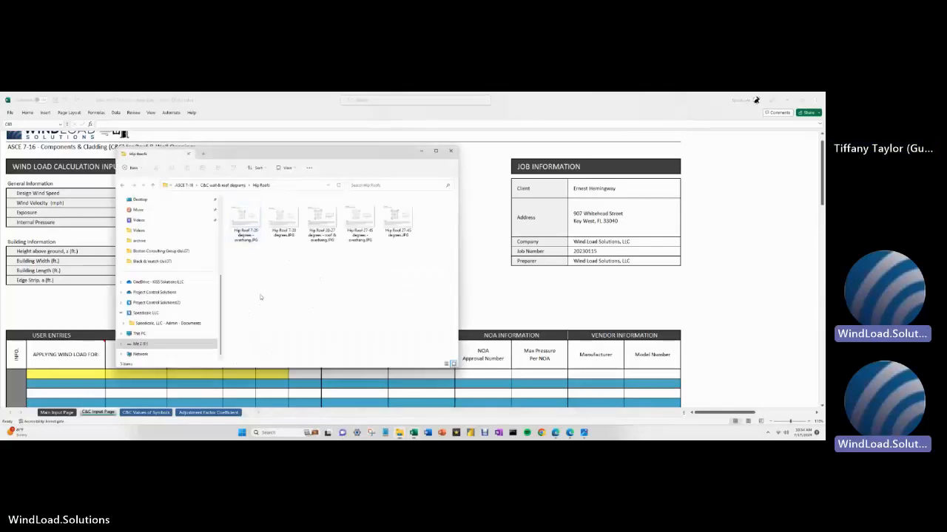
- View the Gable Roof 0-7 degrees diagram, then close Photos and Explorer to return to Excel
{"action": "left_click", "coordinate": [152, 185]}
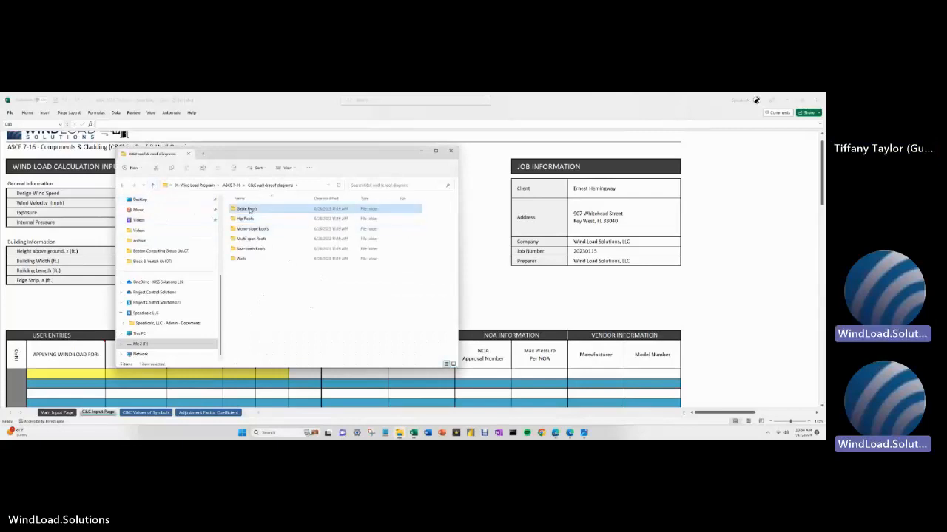
{"action": "double_click", "coordinate": [244, 209]}
{"action": "double_click", "coordinate": [244, 216]}
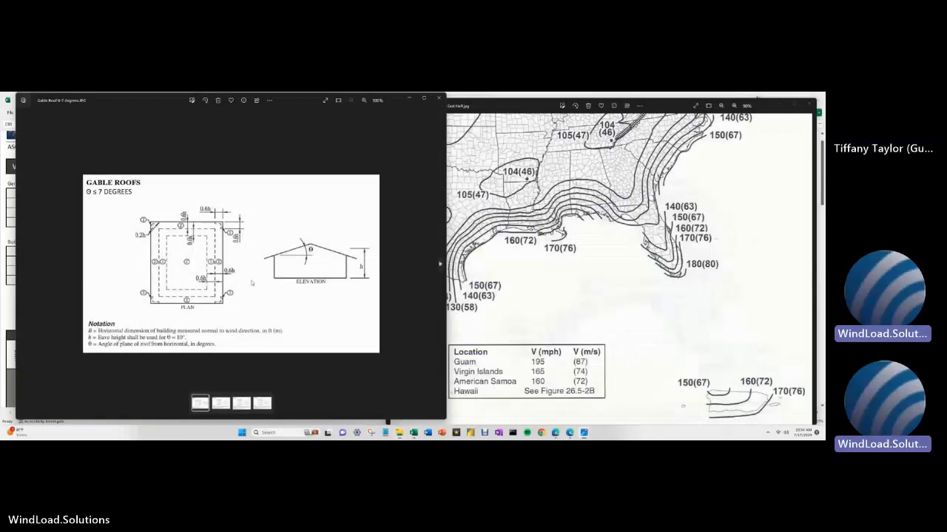
{"action": "left_click", "coordinate": [438, 98]}
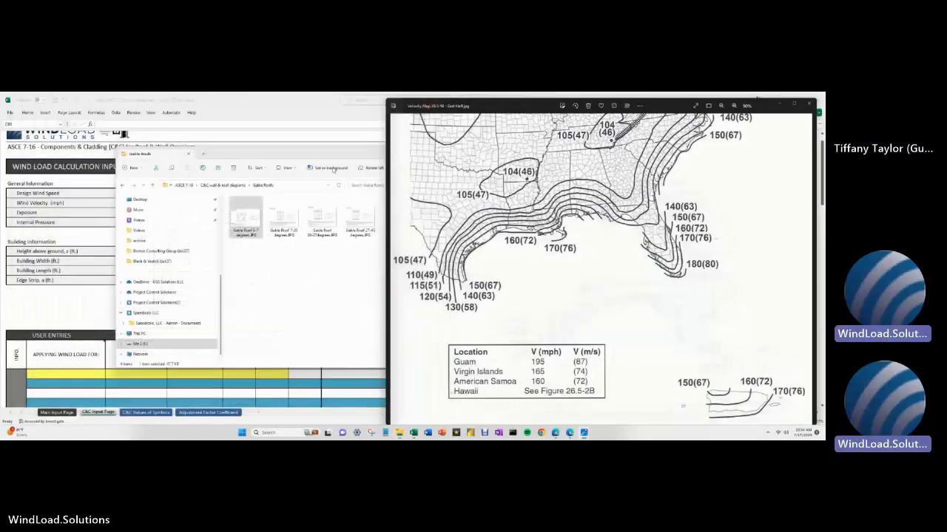
{"action": "left_click", "coordinate": [422, 151]}
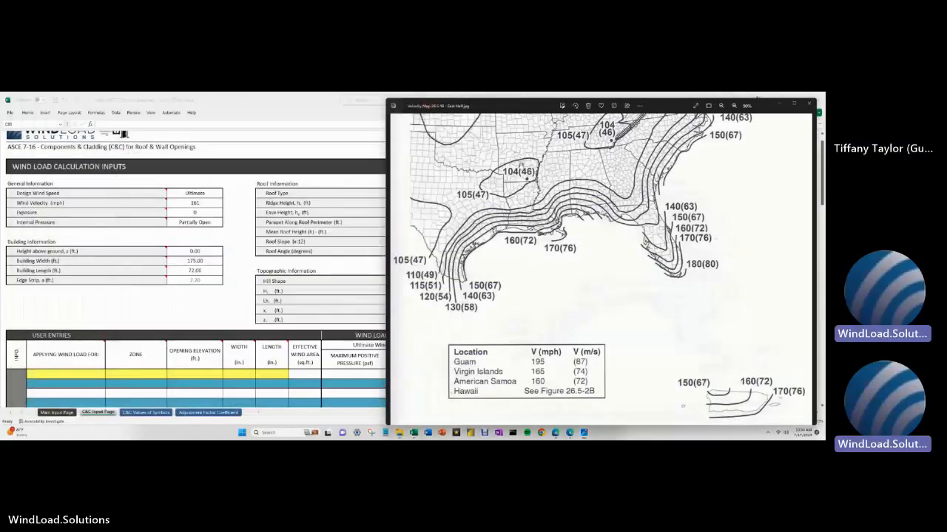
{"action": "left_click", "coordinate": [178, 322]}
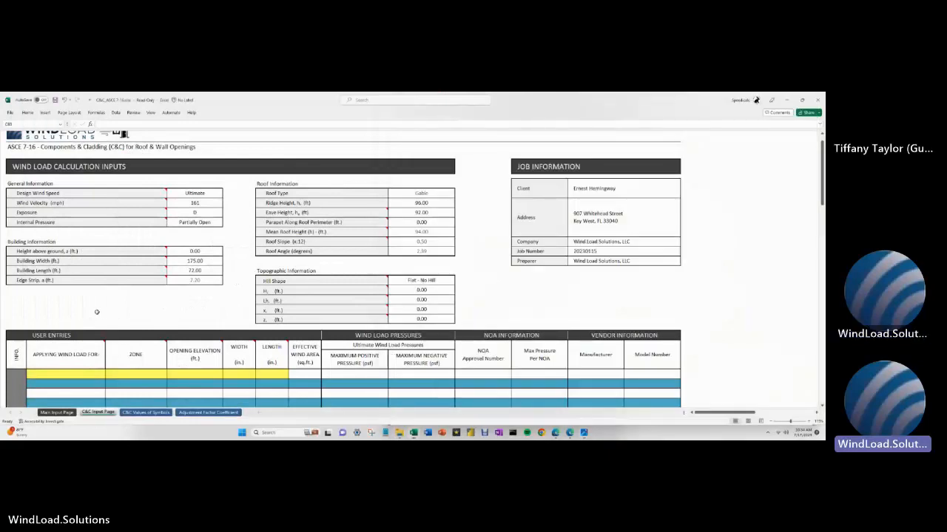
{"action": "scroll", "coordinate": [90, 293], "scroll_direction": "down", "scroll_amount": 2}
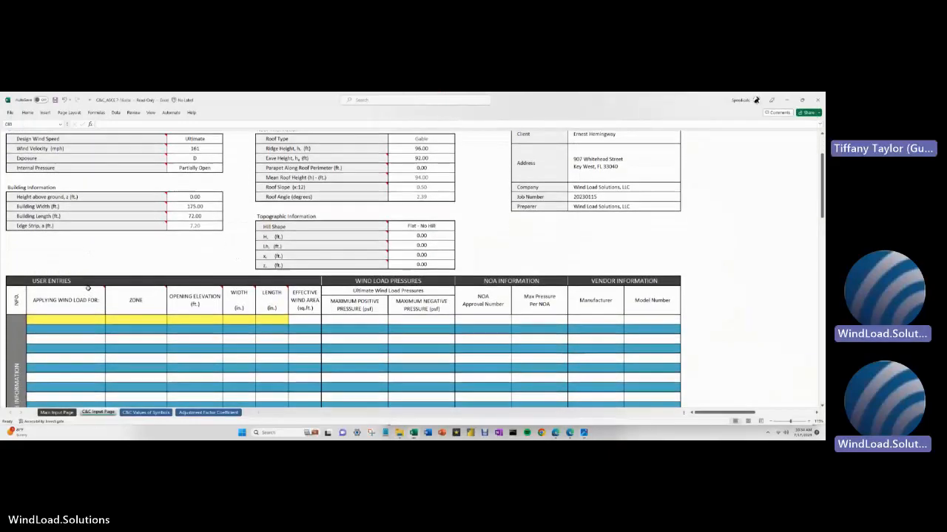
{"action": "scroll", "coordinate": [88, 277], "scroll_direction": "down", "scroll_amount": 4}
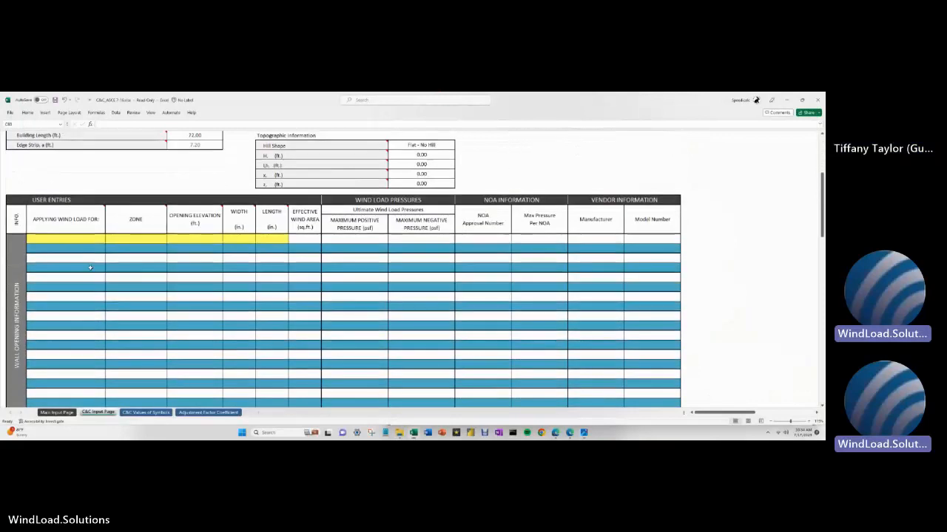
{"action": "scroll", "coordinate": [89, 274], "scroll_direction": "down", "scroll_amount": 10}
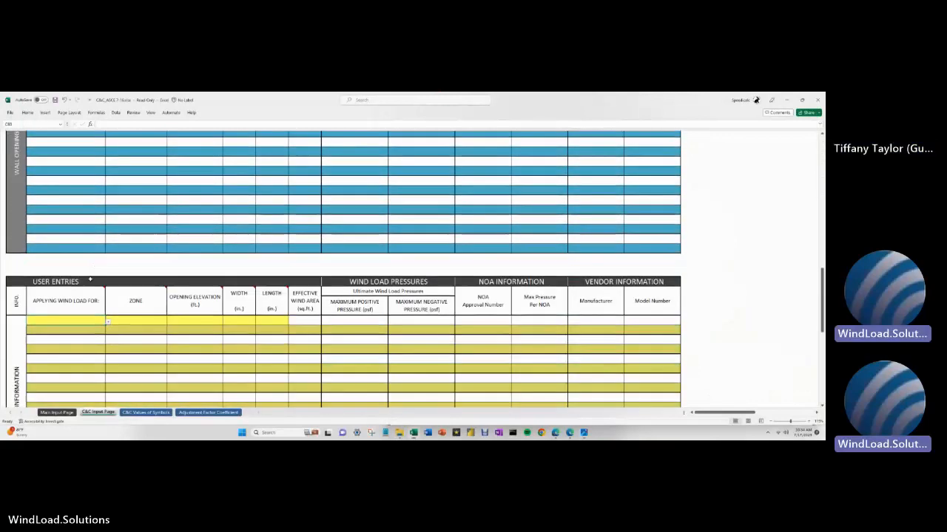
{"action": "scroll", "coordinate": [244, 343], "scroll_direction": "up", "scroll_amount": 9}
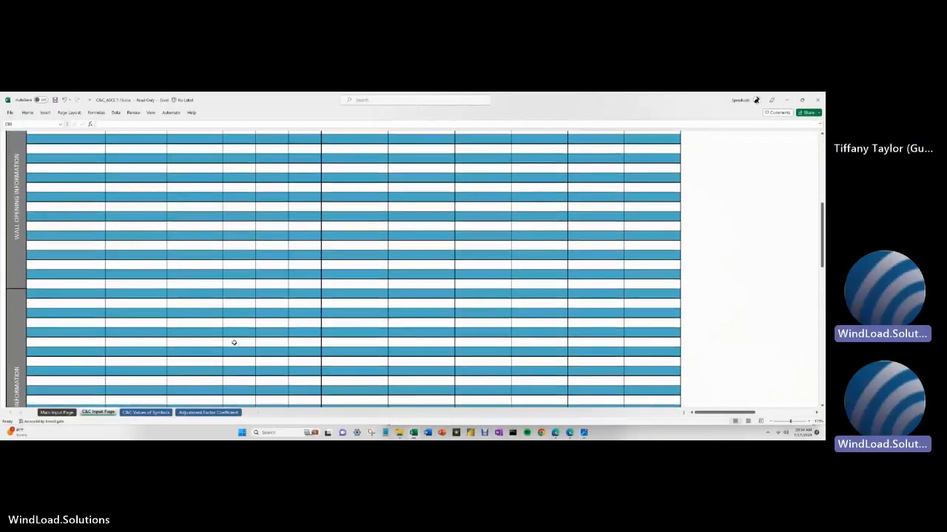
{"action": "scroll", "coordinate": [232, 341], "scroll_direction": "up", "scroll_amount": 2}
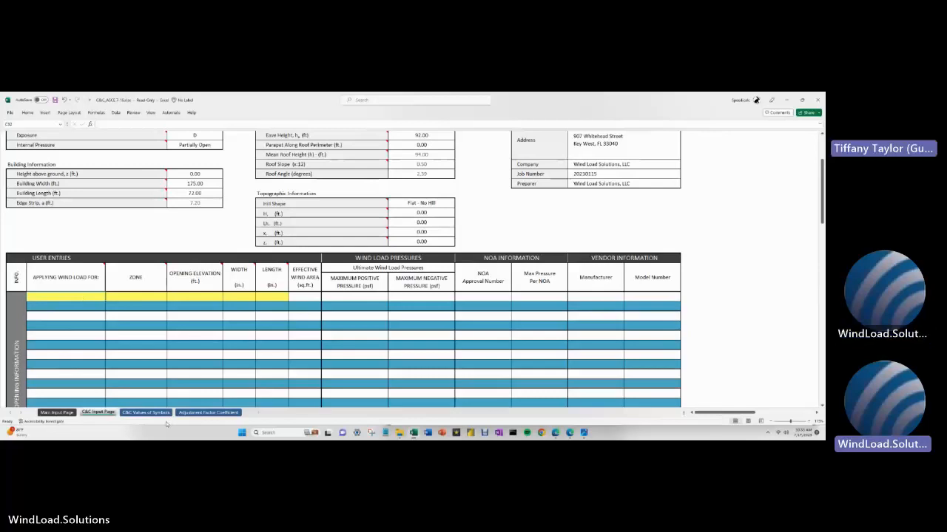
- Enter the '55 MMER' label and fill the first two rows as '1) 55 MMER' and '2) 55 MMER'
{"action": "type", "text": "55 MMER"}
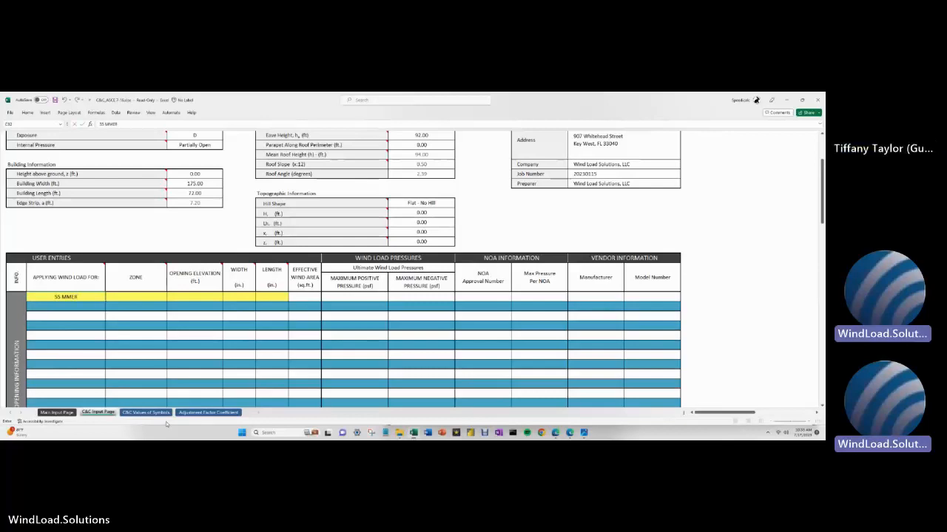
{"action": "key", "text": "Tab"}
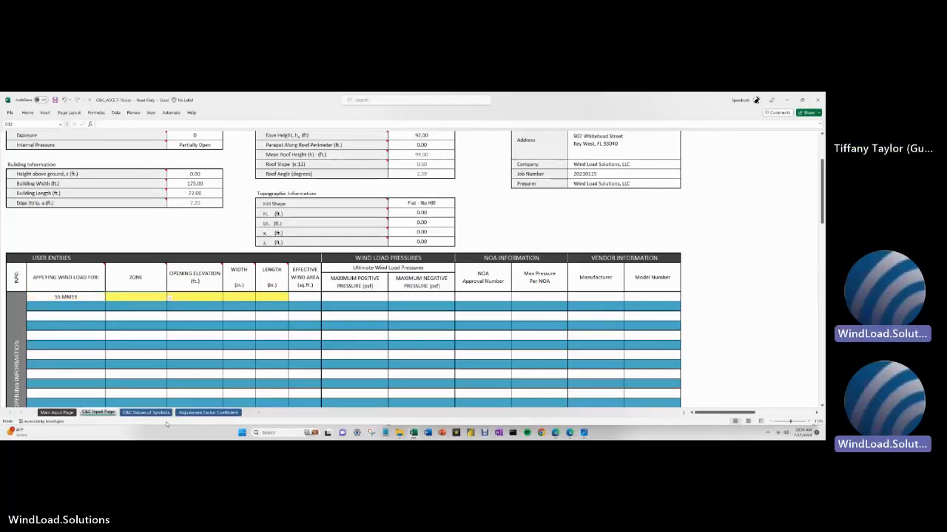
{"action": "left_click", "coordinate": [59, 306]}
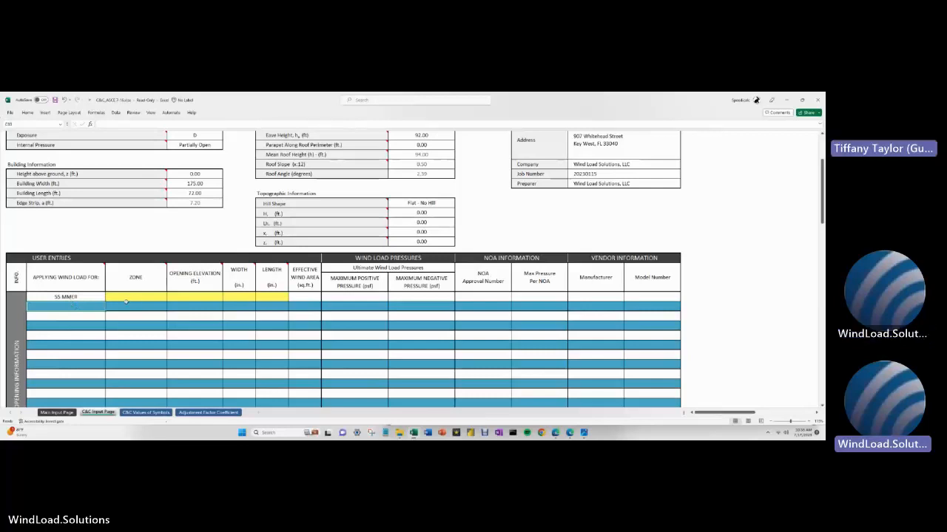
{"action": "key", "text": "Up"}
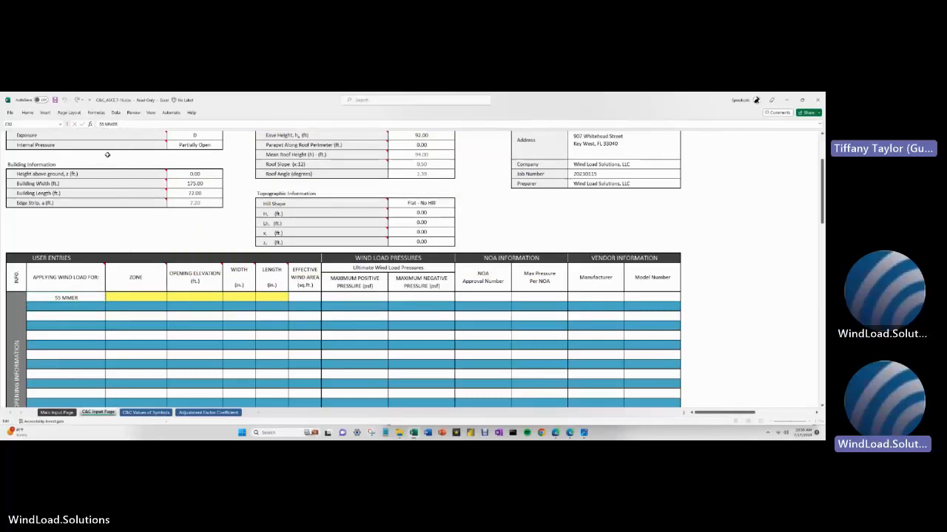
{"action": "type", "text": "1"}
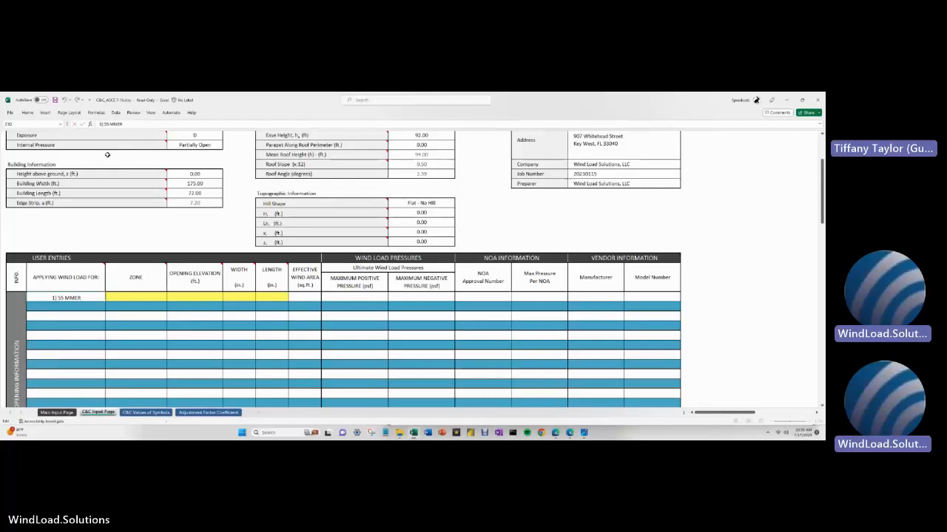
{"action": "key", "text": "Return"}
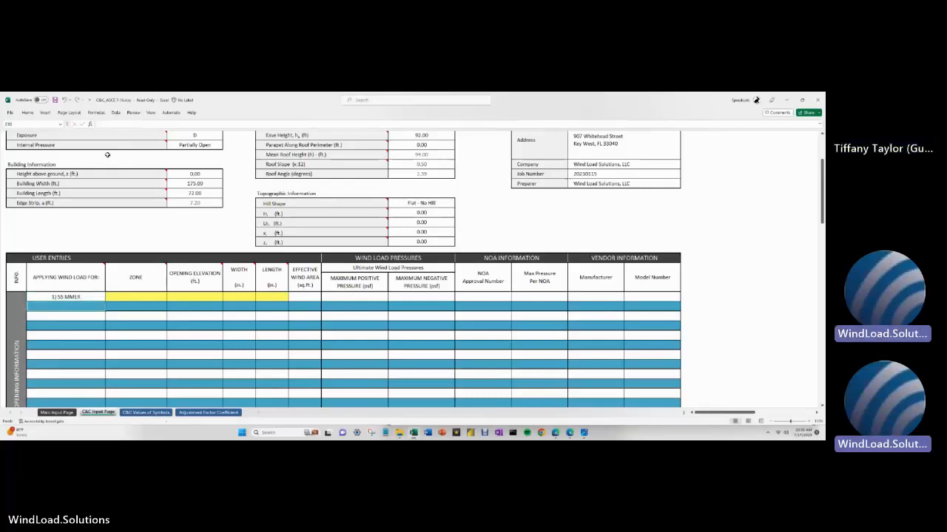
{"action": "type", "text": "1) SS MMER"}
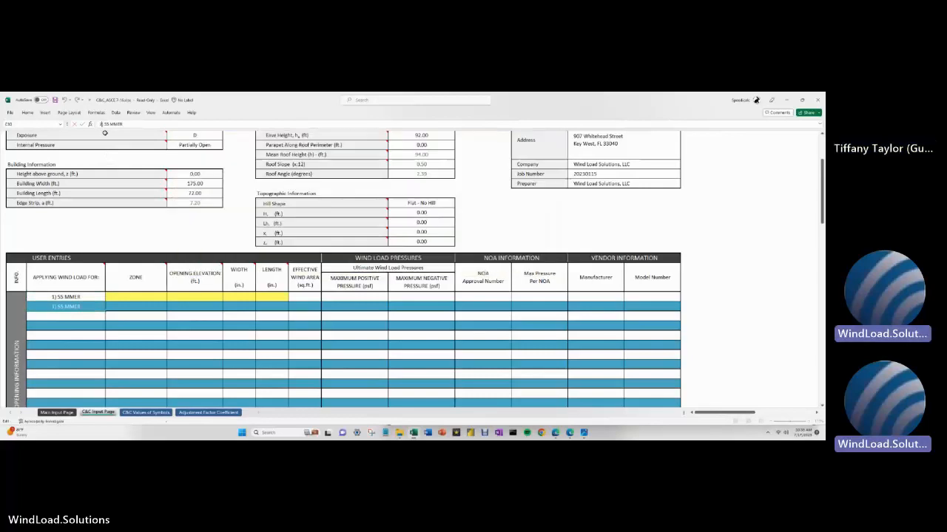
{"action": "key", "text": "Return"}
- Label rows 3 to 5 as '3) 55 MMER', '4) 55 MMER' and '5) 55 MMER', fixing typos
{"action": "type", "text": "3)"}
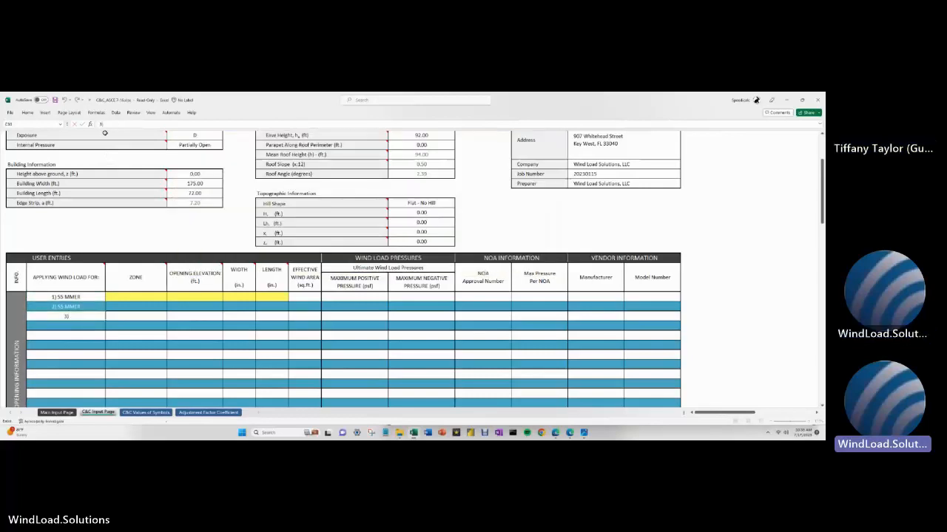
{"action": "type", "text": " 55MME"}
{"action": "key", "text": "BackSpace"}
{"action": "key", "text": "BackSpace"}
{"action": "key", "text": "BackSpace"}
{"action": "type", "text": "MMER"}
{"action": "key", "text": "Return"}
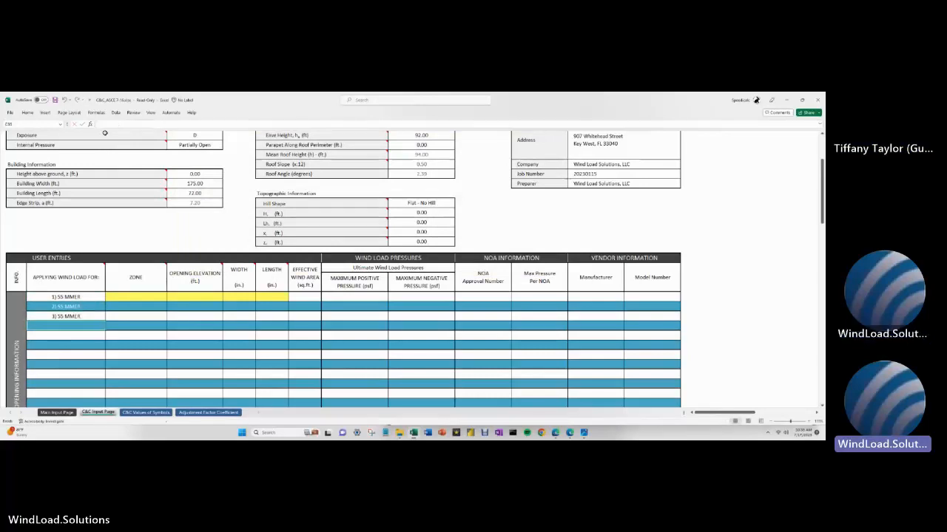
{"action": "type", "text": "4)"}
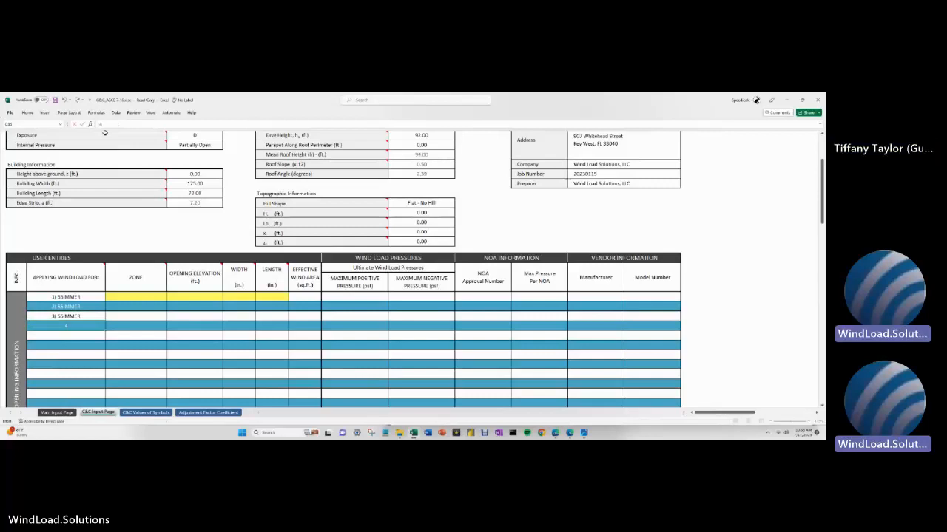
{"action": "type", "text": " 55 "}
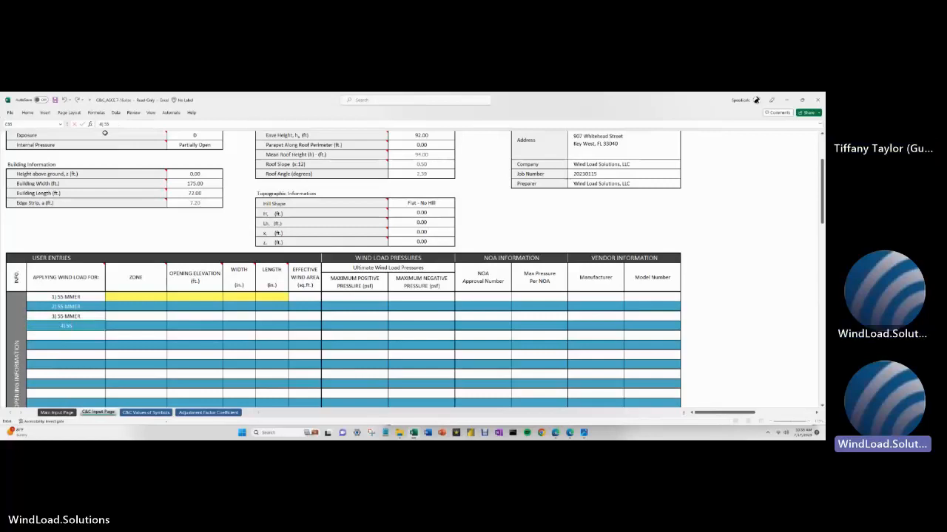
{"action": "type", "text": "MMER"}
{"action": "key", "text": "Return"}
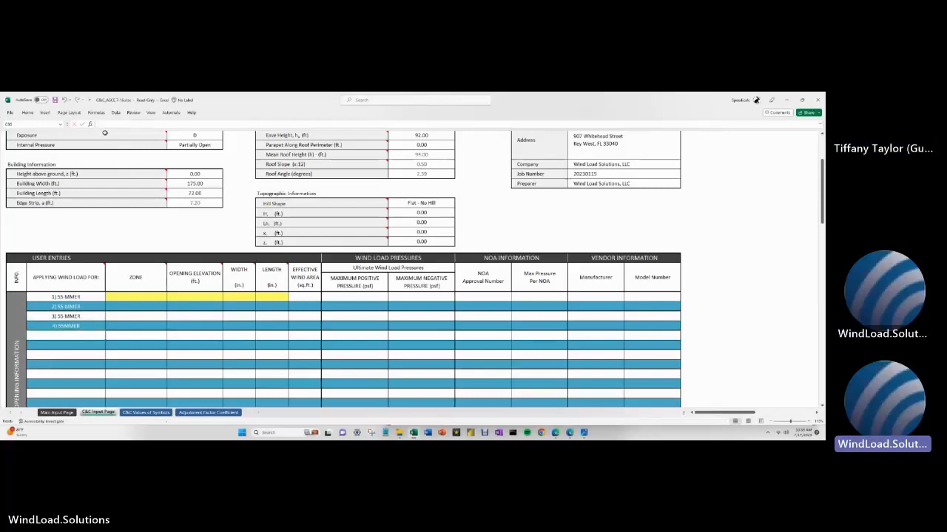
{"action": "type", "text": "5) 55MMER"}
{"action": "key", "text": "Return"}
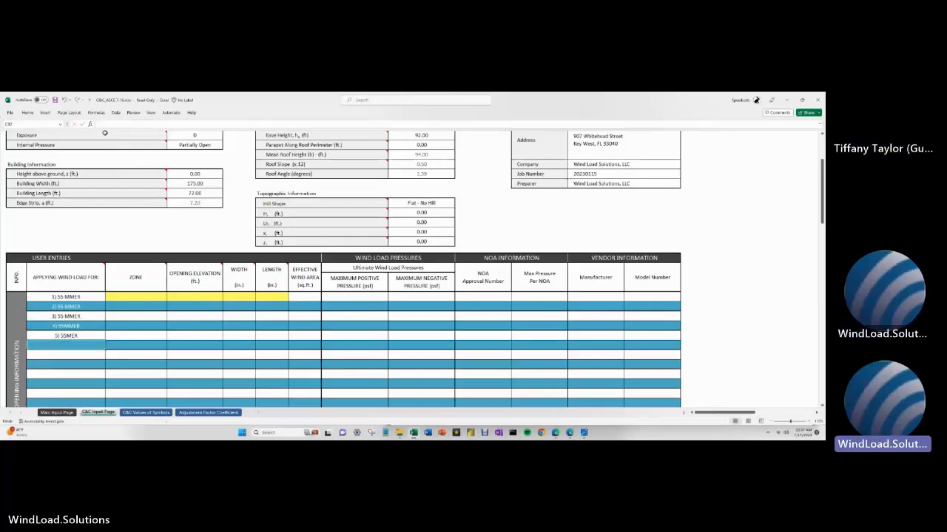
- Redo the row 5 label, add '6) 55 MMER', and begin adding the missing space in row 4
{"action": "key", "text": "Up"}
{"action": "type", "text": "5)"}
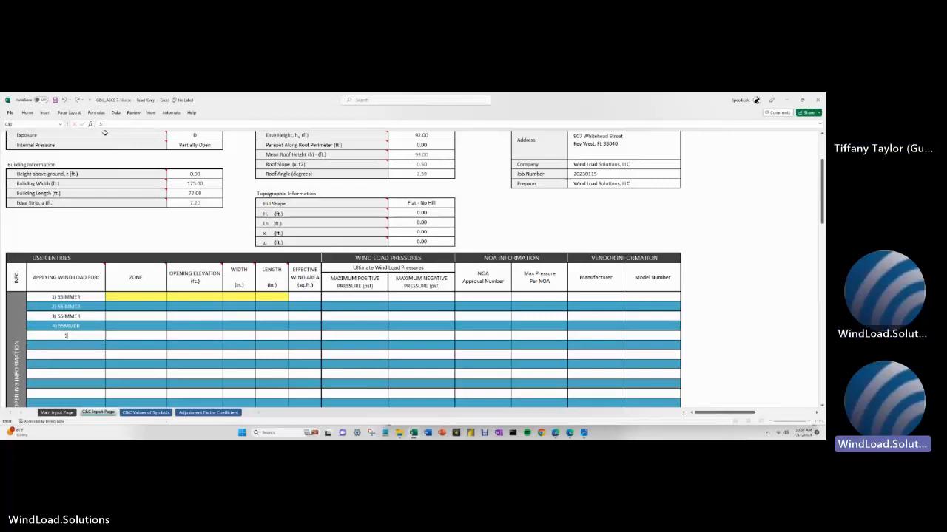
{"action": "type", "text": " MMER"}
{"action": "key", "text": "BackSpace"}
{"action": "key", "text": "BackSpace"}
{"action": "key", "text": "BackSpace"}
{"action": "key", "text": "BackSpace"}
{"action": "key", "text": "BackSpace"}
{"action": "type", "text": "5SM"}
{"action": "key", "text": "BackSpace"}
{"action": "type", "text": "MMER"}
{"action": "key", "text": "Return"}
{"action": "type", "text": "6"}
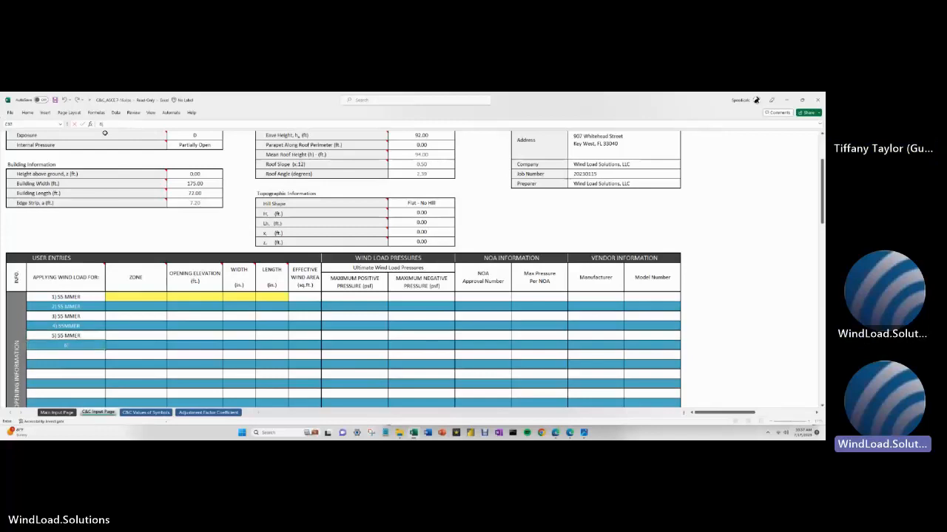
{"action": "type", "text": ") 55 MMER"}
{"action": "key", "text": "Return"}
{"action": "key", "text": "Up"}
{"action": "key", "text": "Up"}
{"action": "key", "text": "Up"}
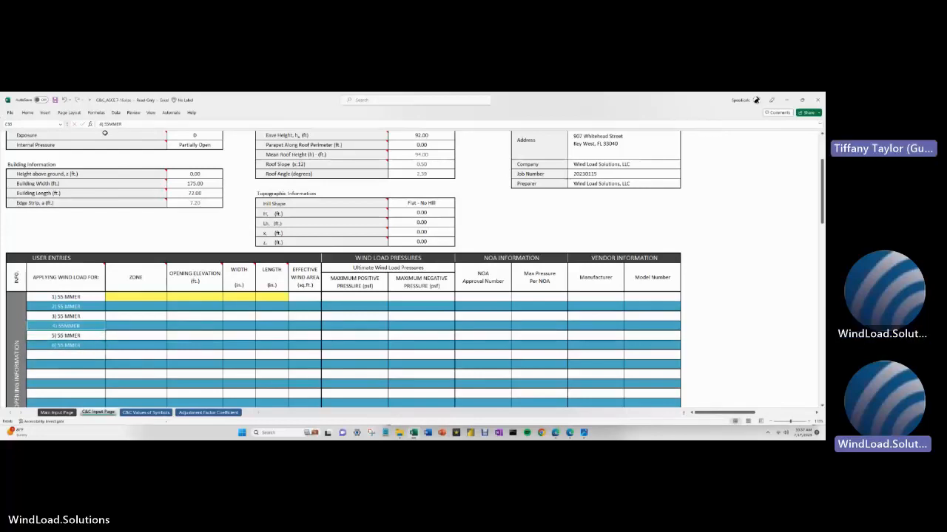
{"action": "left_click", "coordinate": [110, 125]}
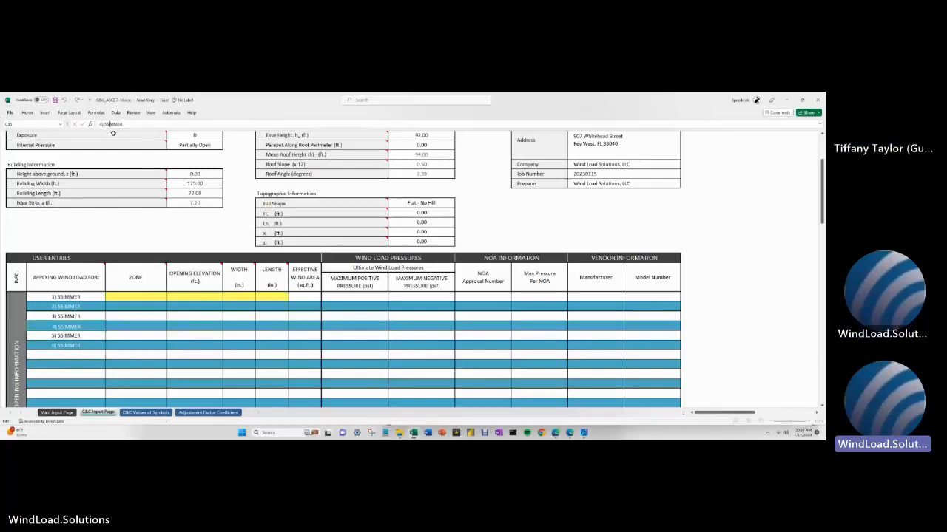
{"action": "key", "text": "Return"}
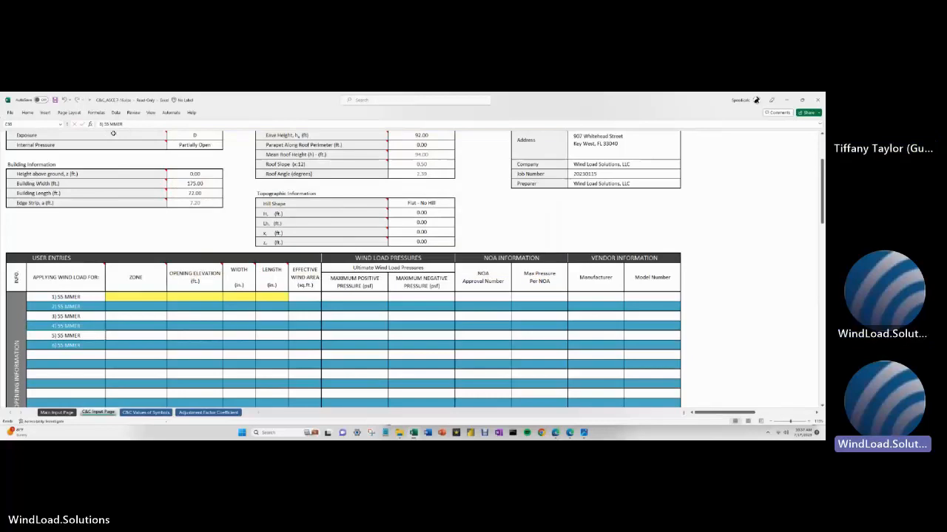
{"action": "left_click", "coordinate": [135, 297]}
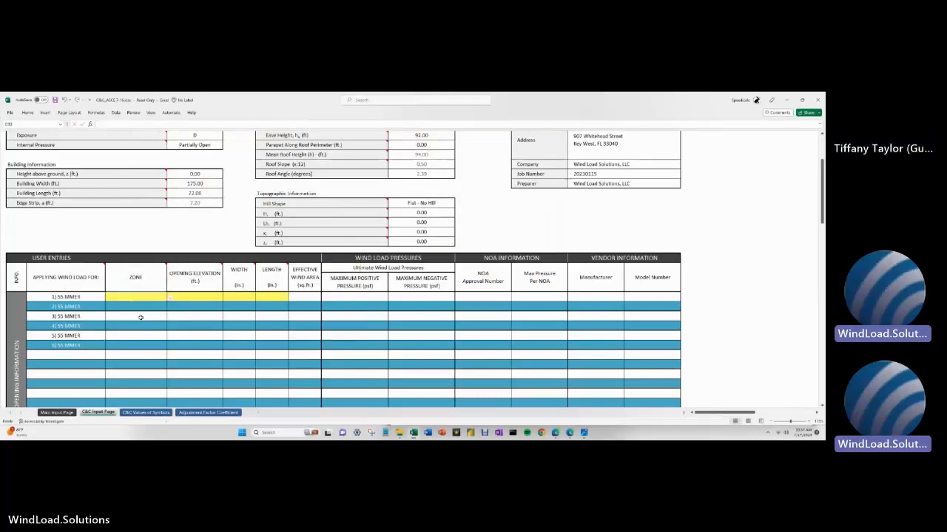
{"action": "left_click", "coordinate": [169, 299]}
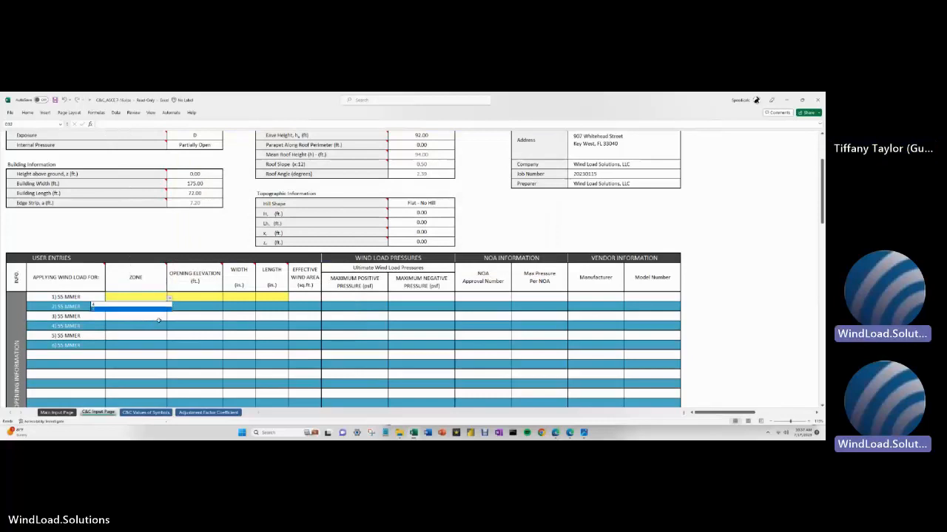
{"action": "left_click", "coordinate": [146, 260]}
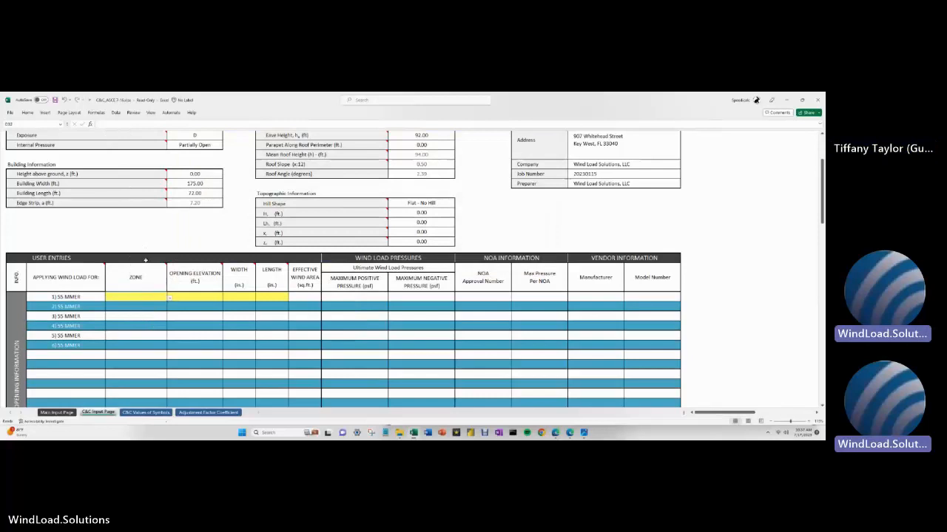
{"action": "mouse_move", "coordinate": [141, 269]}
{"action": "scroll", "coordinate": [150, 313], "scroll_direction": "up", "scroll_amount": 1}
{"action": "scroll", "coordinate": [150, 315], "scroll_direction": "up", "scroll_amount": 1}
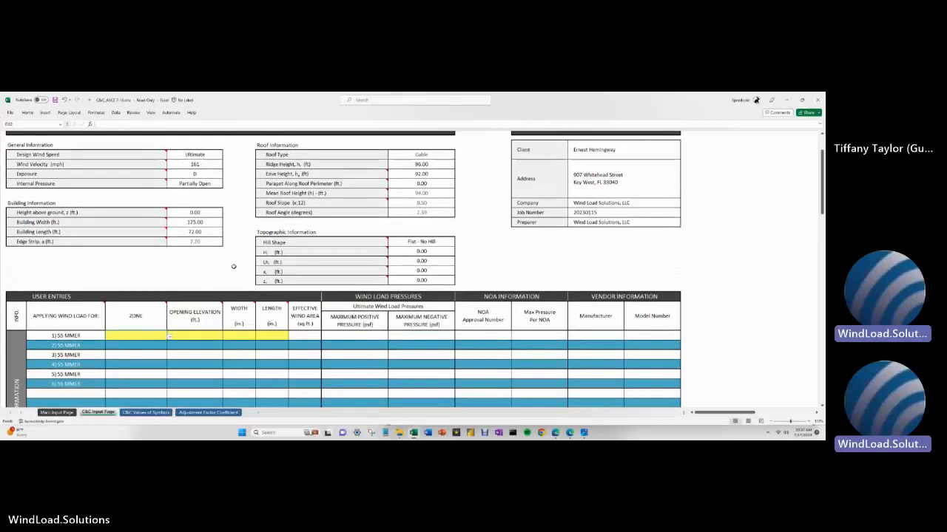
- Open the Walls folder's Enclosed Building diagram for h > 60 ft in Photos and show it full screen
{"action": "mouse_move", "coordinate": [31, 243]}
{"action": "left_click", "coordinate": [400, 433]}
{"action": "left_click", "coordinate": [152, 184]}
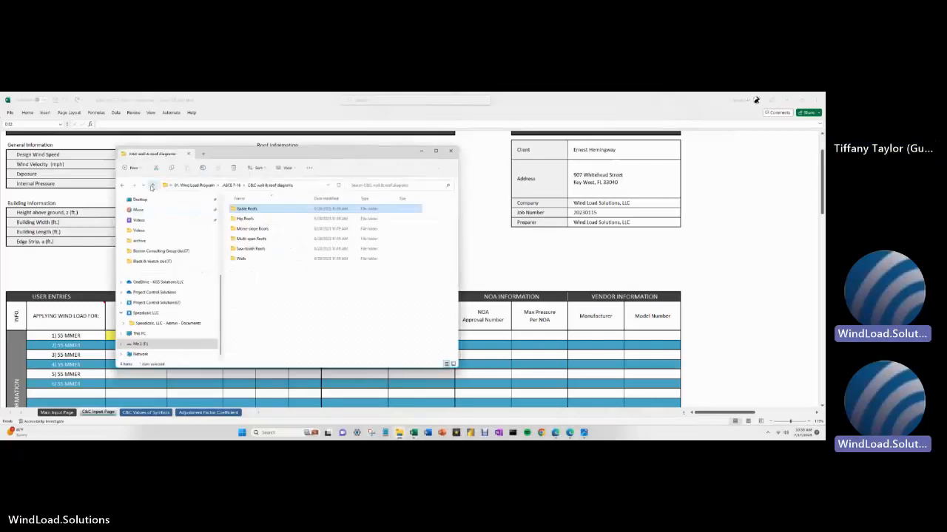
{"action": "left_click", "coordinate": [241, 260]}
{"action": "double_click", "coordinate": [241, 259]}
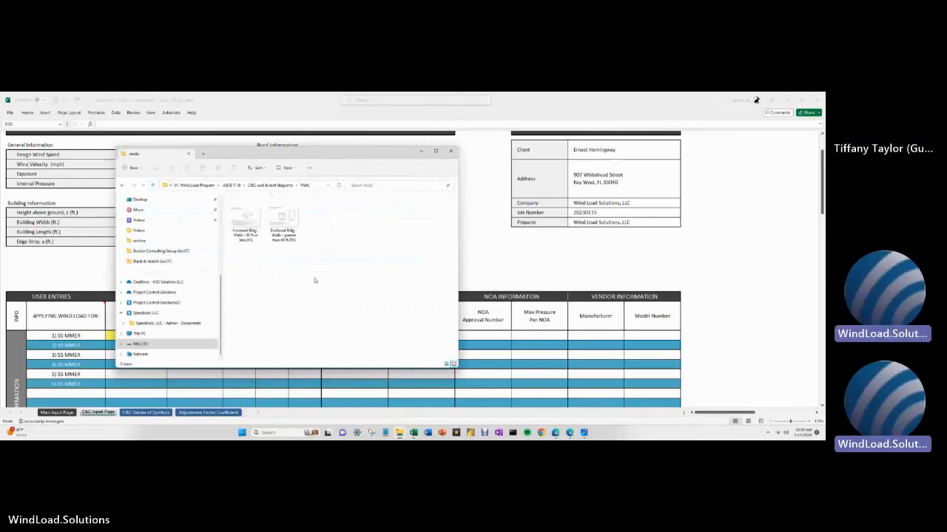
{"action": "left_click", "coordinate": [282, 222]}
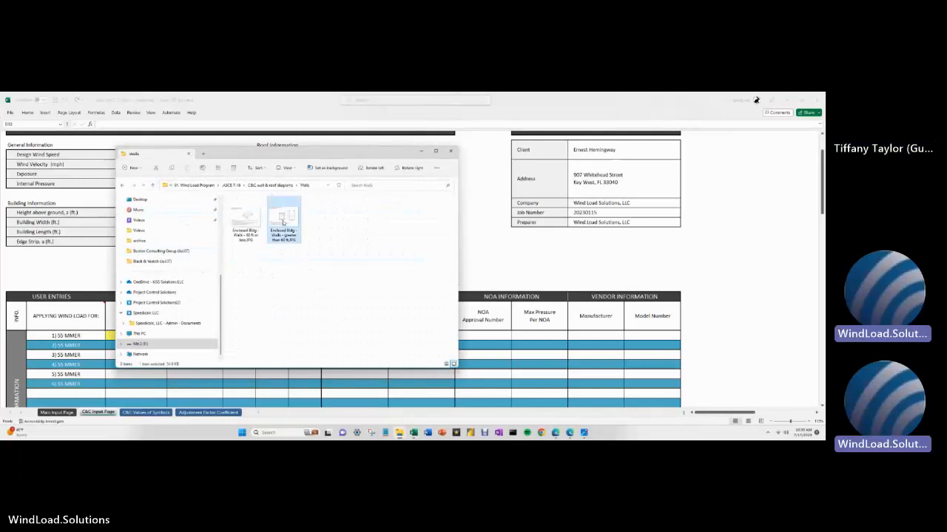
{"action": "double_click", "coordinate": [282, 221]}
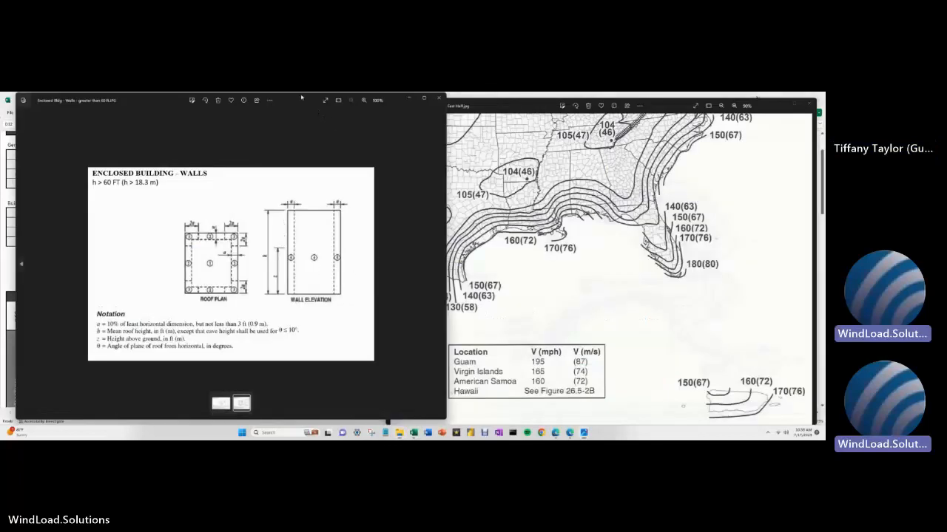
{"action": "left_click_drag", "start_coordinate": [301, 98], "coordinate": [431, 114]}
{"action": "left_click", "coordinate": [455, 115]}
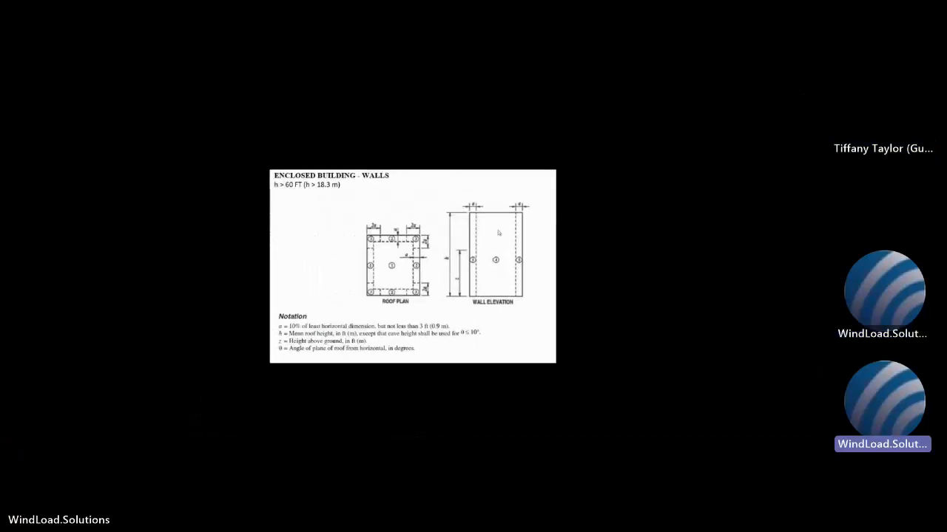
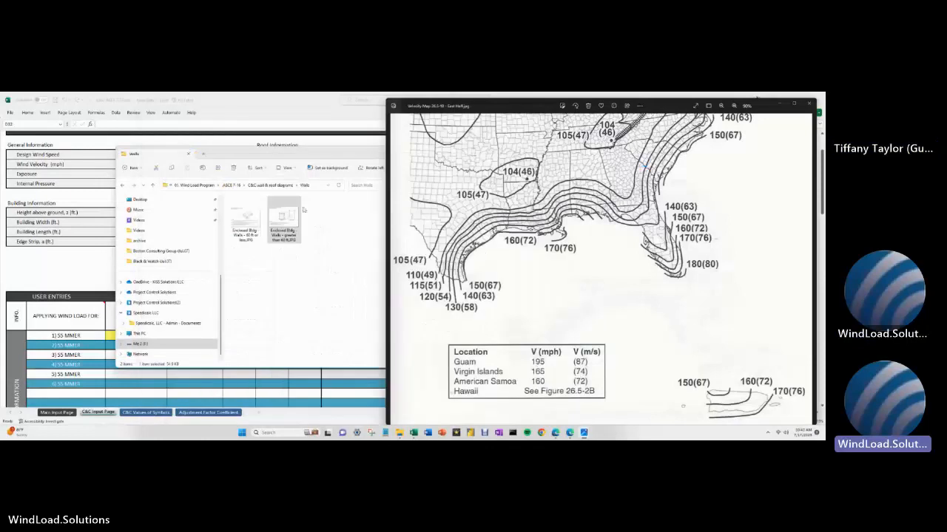
- Minimize the wind speed map and folder windows so the C&C wind load workbook is in front
{"action": "left_click", "coordinate": [330, 155]}
{"action": "left_click", "coordinate": [421, 153]}
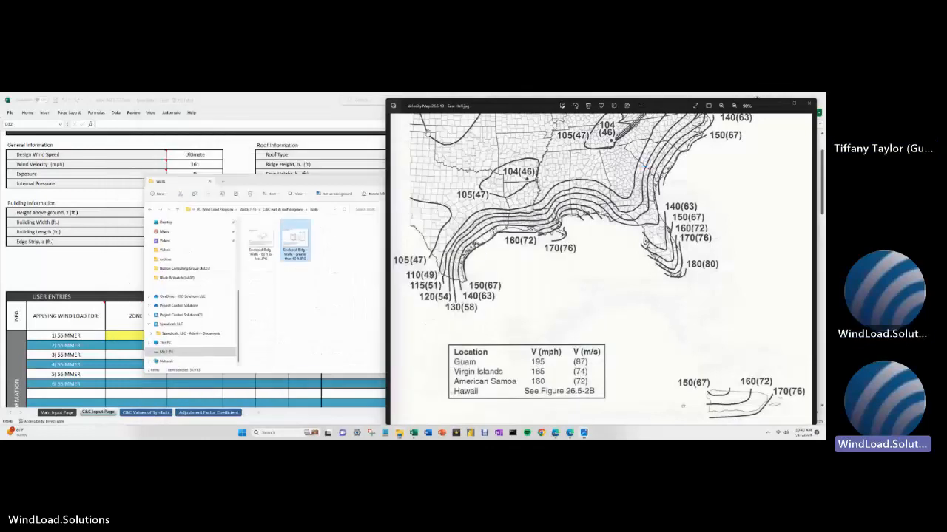
{"action": "left_click", "coordinate": [315, 110]}
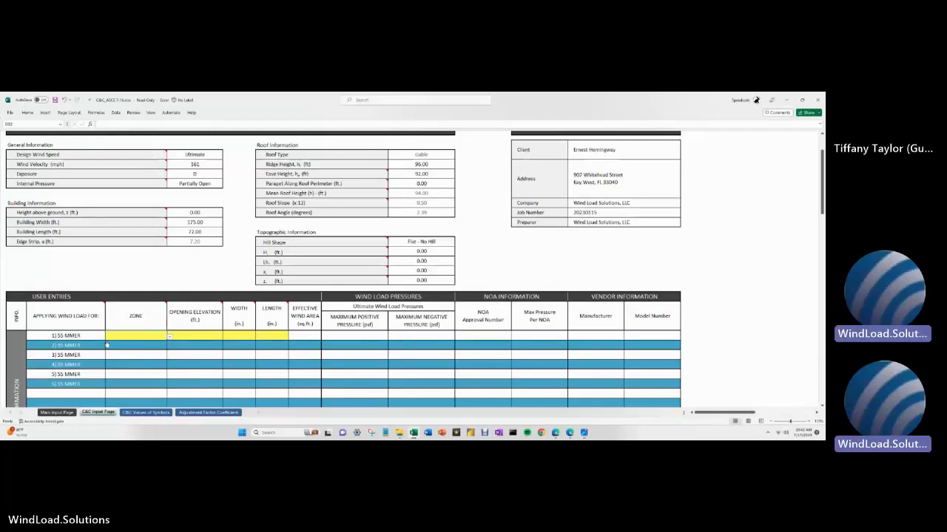
- Set the ZONE of openings 1 and 6 to 5
{"action": "left_click_drag", "start_coordinate": [55, 336], "coordinate": [56, 377]}
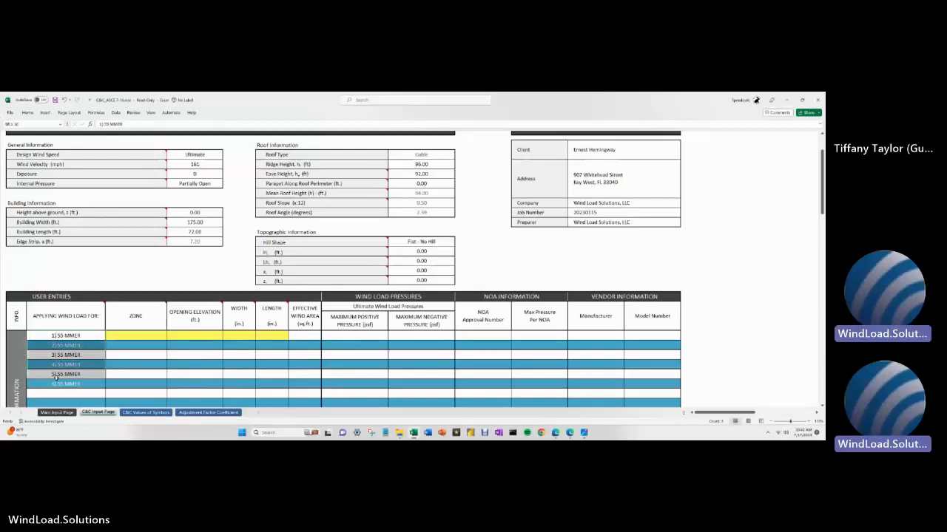
{"action": "left_click", "coordinate": [112, 337]}
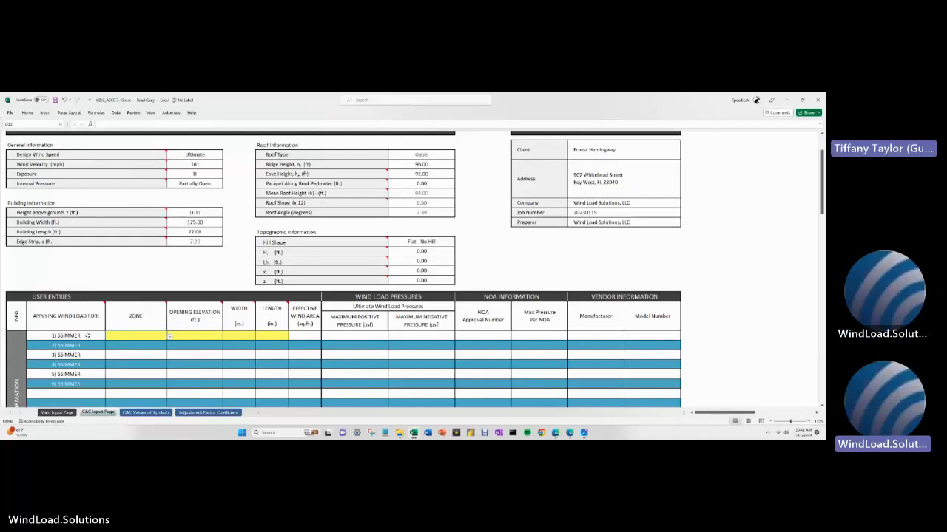
{"action": "scroll", "coordinate": [87, 336], "scroll_direction": "down", "scroll_amount": 1}
{"action": "scroll", "coordinate": [82, 353], "scroll_direction": "right", "scroll_amount": 2}
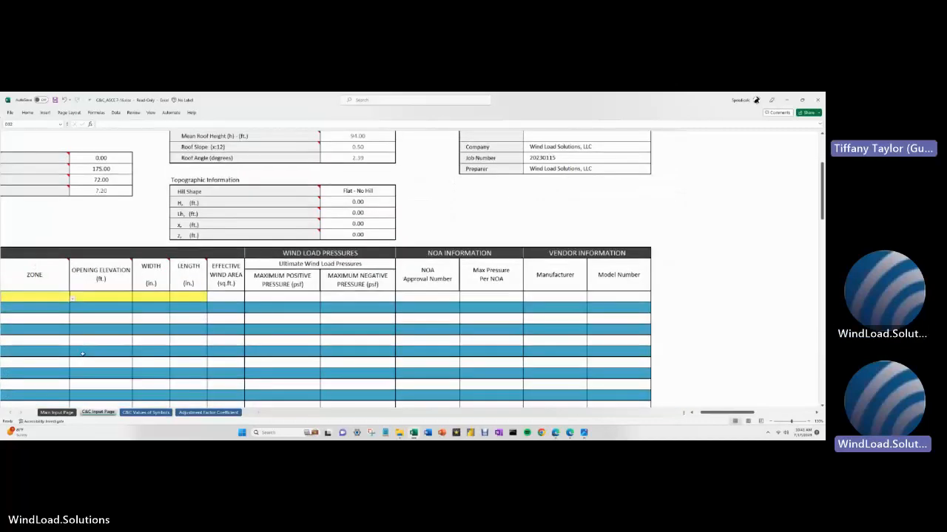
{"action": "left_click_drag", "start_coordinate": [710, 412], "coordinate": [660, 418]}
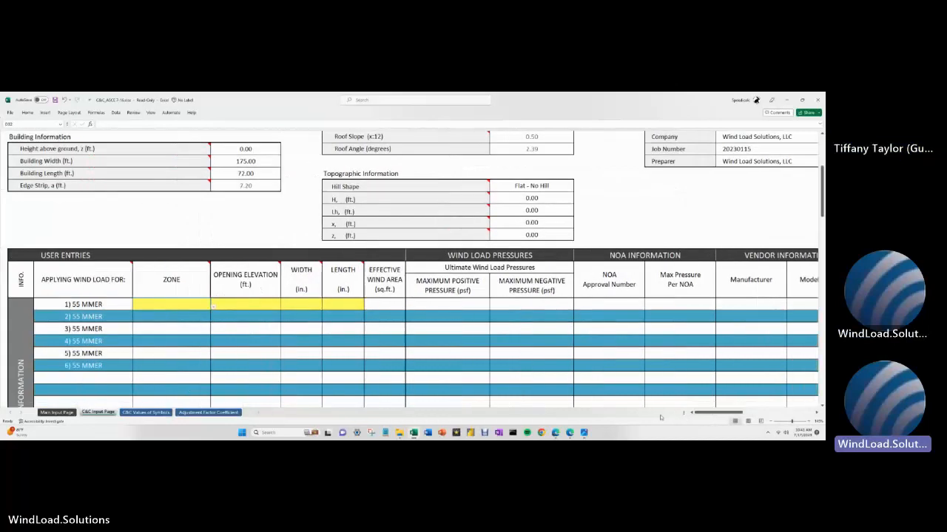
{"action": "left_click", "coordinate": [214, 310]}
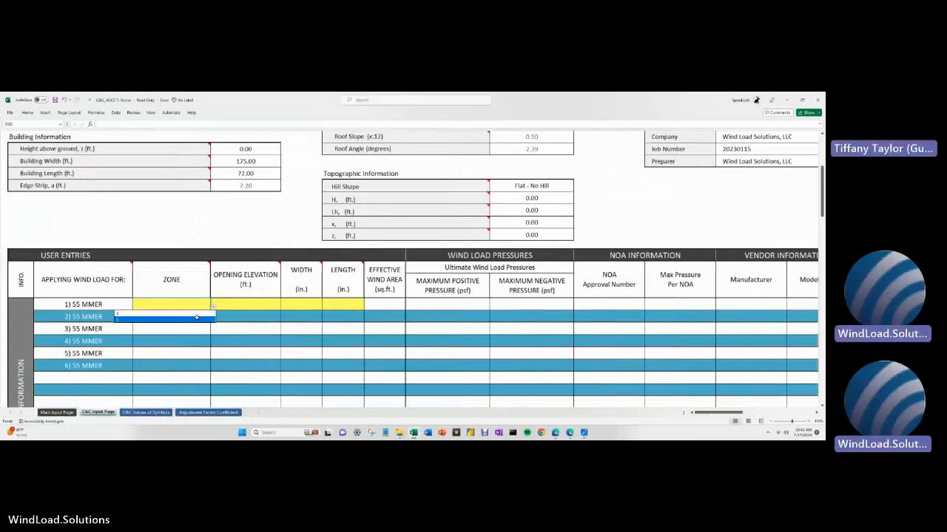
{"action": "left_click", "coordinate": [196, 320]}
{"action": "left_click", "coordinate": [185, 365]}
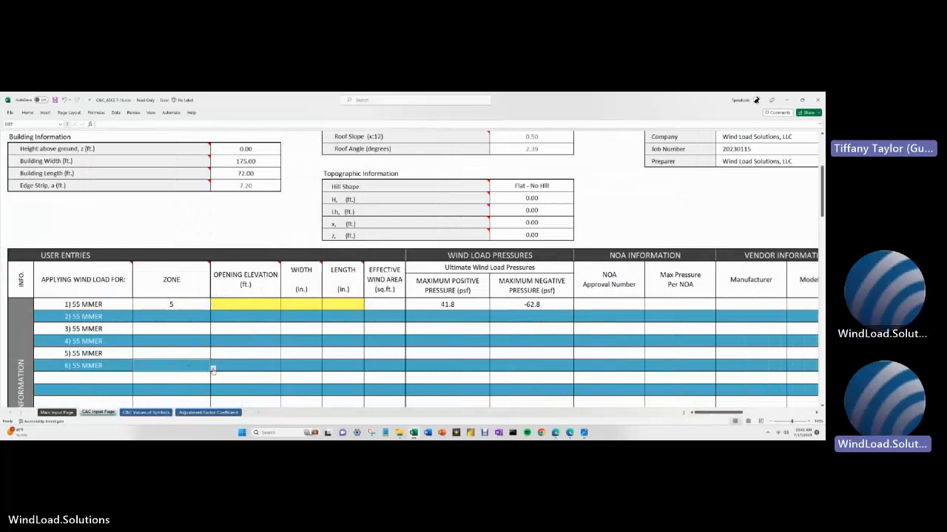
{"action": "left_click", "coordinate": [212, 368]}
{"action": "left_click", "coordinate": [198, 378]}
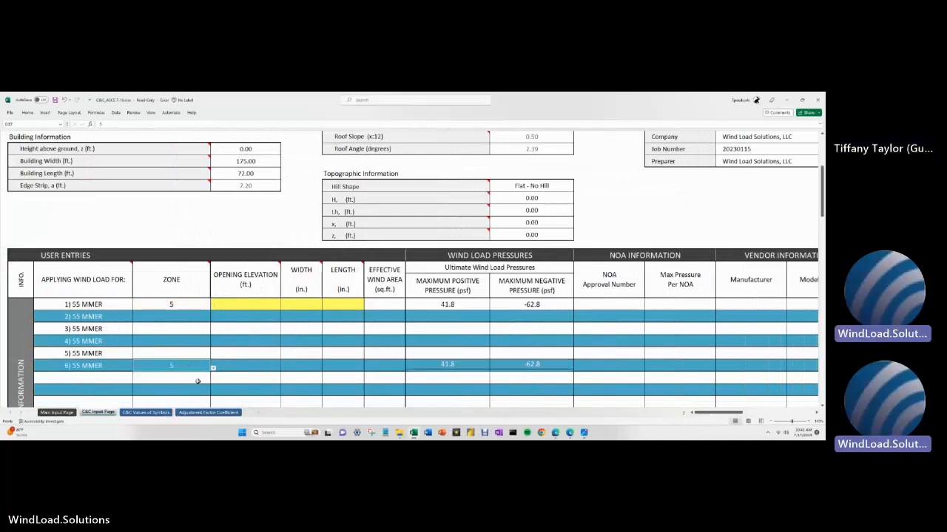
- Set the ZONE of openings 2, 3, 4 and 5 to 4
{"action": "left_click", "coordinate": [190, 319]}
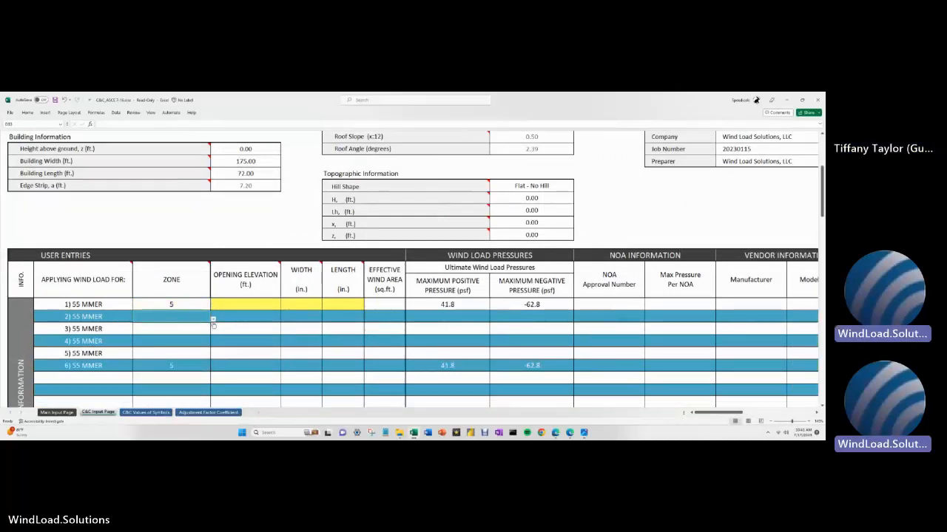
{"action": "left_click", "coordinate": [213, 320]}
{"action": "left_click", "coordinate": [204, 326]}
{"action": "left_click", "coordinate": [203, 329]}
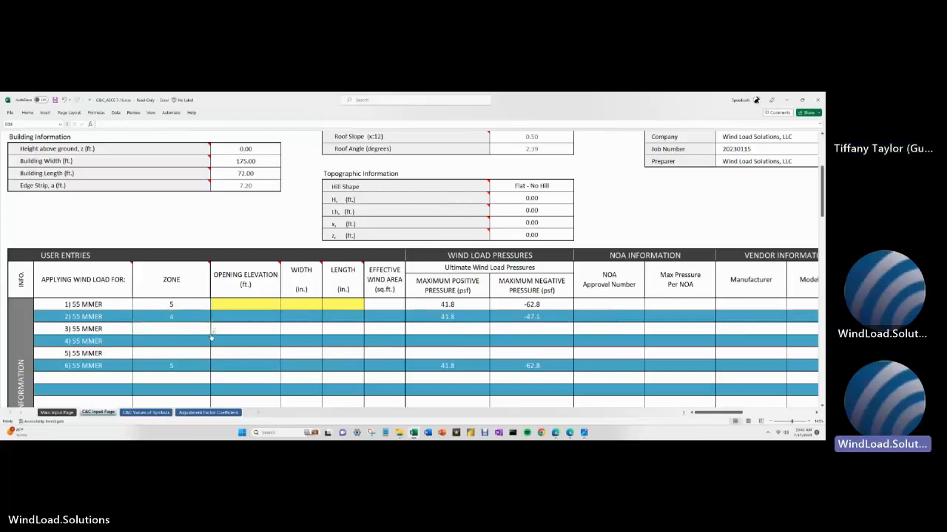
{"action": "left_click", "coordinate": [213, 332]}
{"action": "left_click", "coordinate": [205, 340]}
{"action": "left_click", "coordinate": [213, 342]}
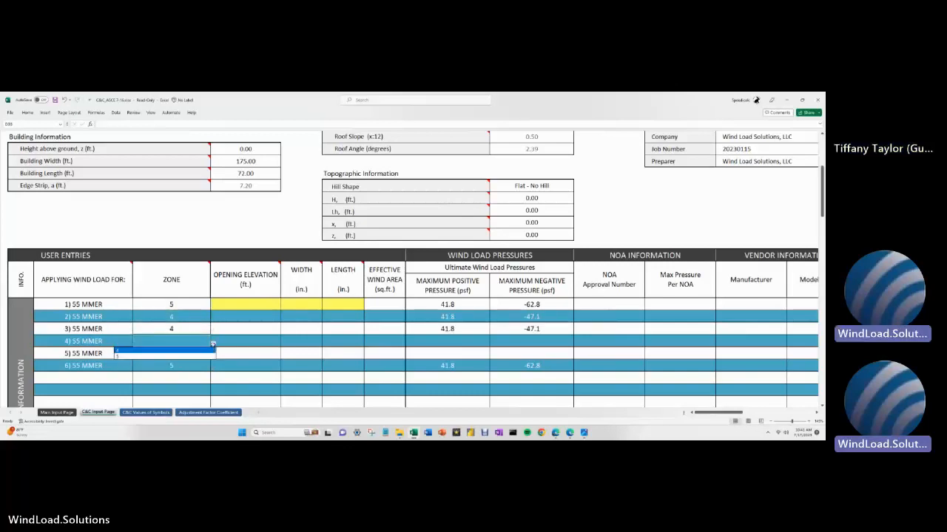
{"action": "left_click", "coordinate": [202, 353]}
{"action": "left_click", "coordinate": [213, 355]}
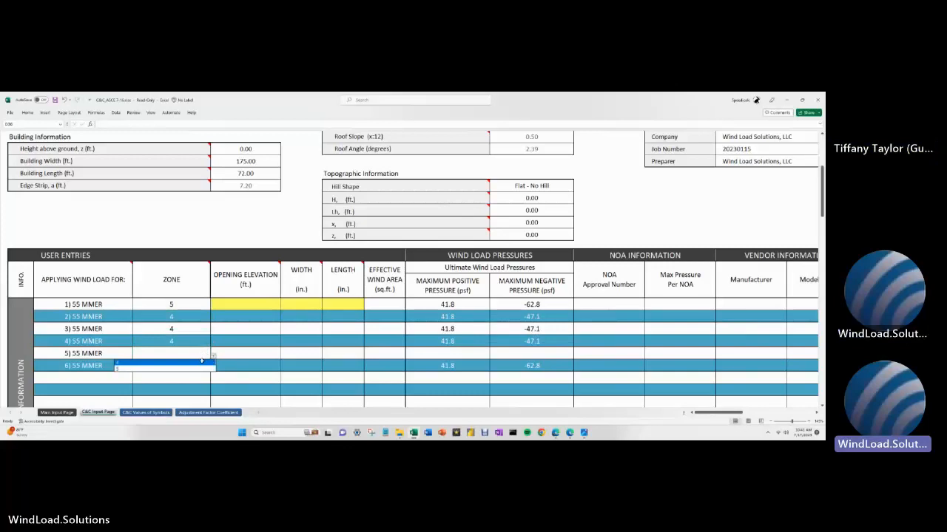
{"action": "left_click", "coordinate": [203, 363]}
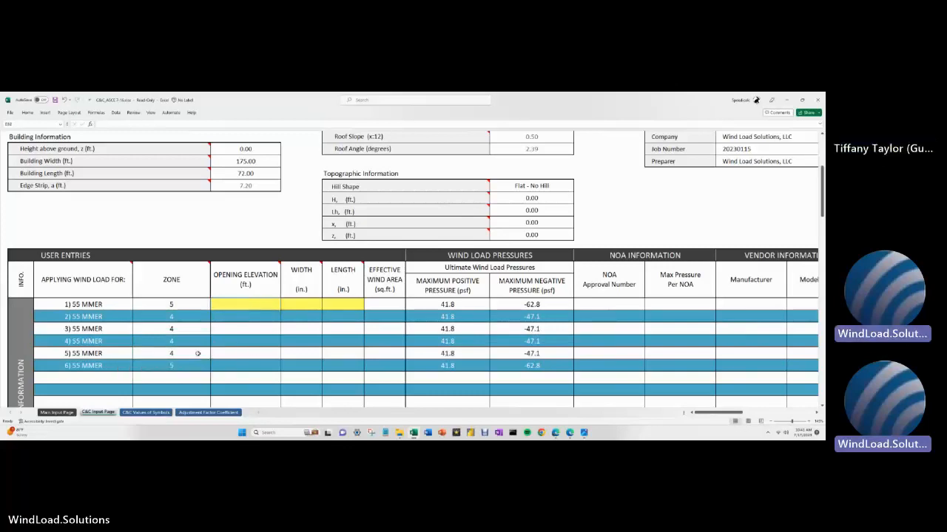
{"action": "left_click", "coordinate": [247, 353]}
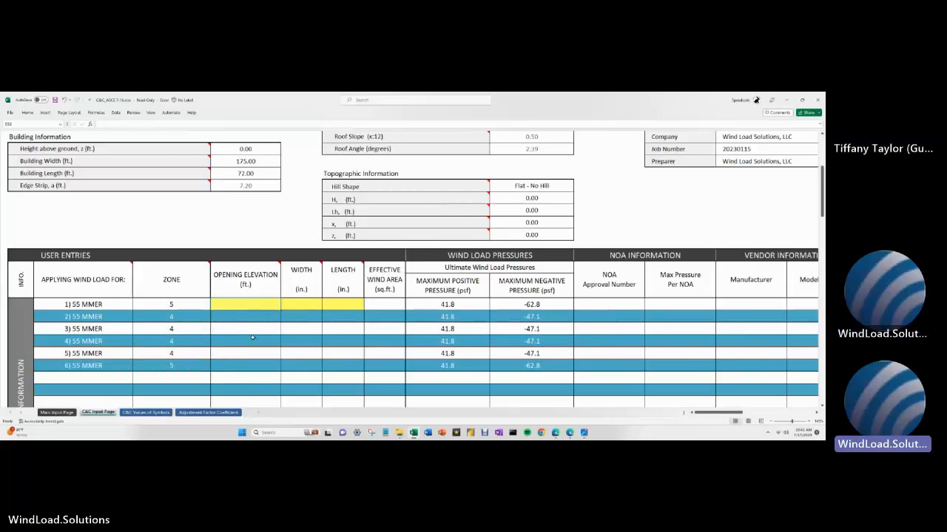
{"action": "mouse_move", "coordinate": [263, 272]}
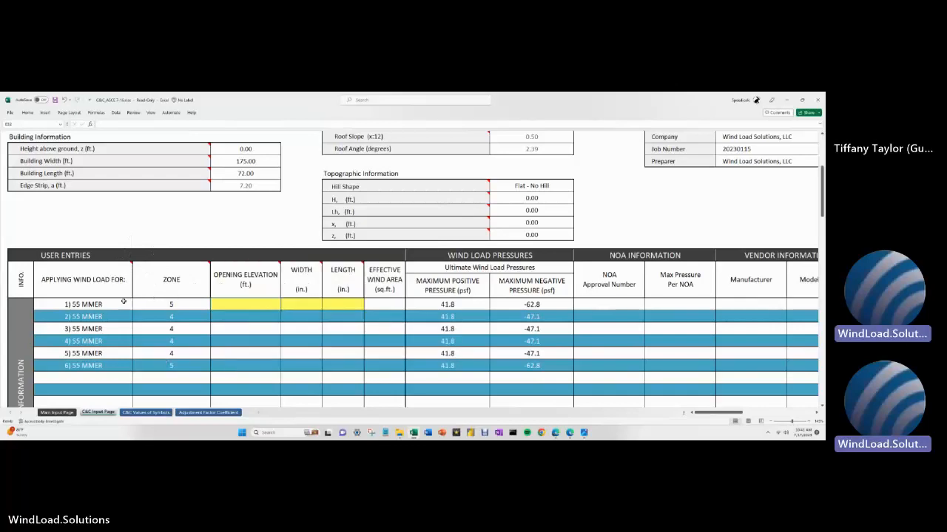
- Enter =(5*12) as opening 1's elevation, giving 60 ft and pressures 55.9 / -95.8 psf
{"action": "mouse_move", "coordinate": [118, 283]}
{"action": "mouse_move", "coordinate": [173, 276]}
{"action": "type", "text": "d"}
{"action": "key", "text": "BackSpace"}
{"action": "type", "text": "="}
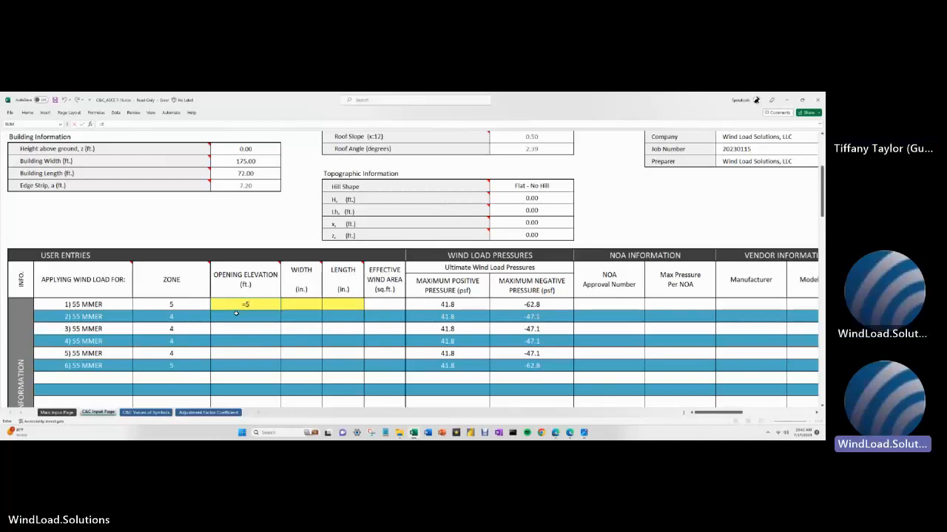
{"action": "type", "text": "(5*12"}
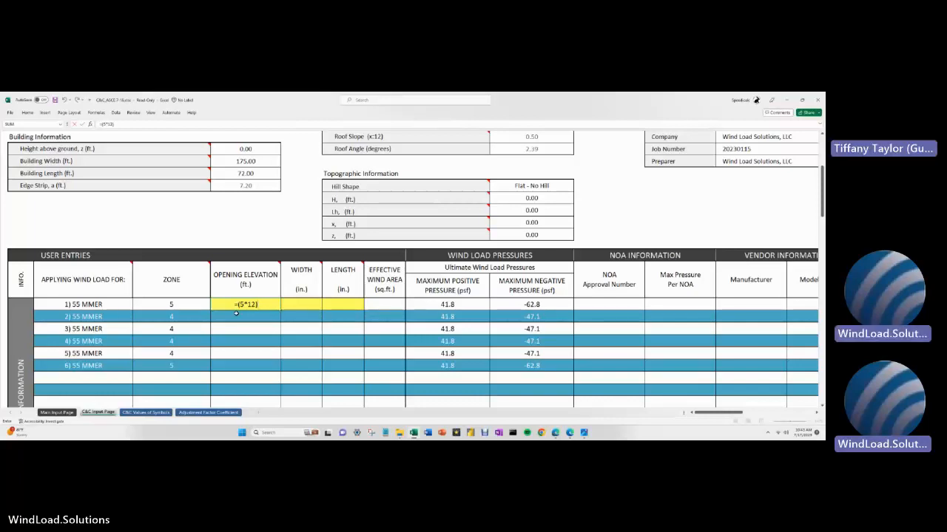
{"action": "key", "text": "Tab"}
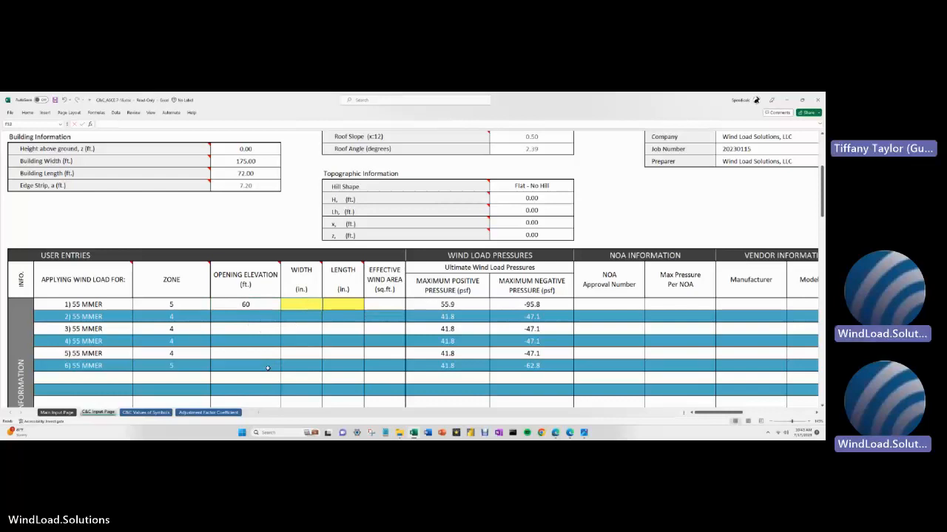
- Make opening 1 100 in wide and 113.5 in long, then begin revising its elevation formula
{"action": "type", "text": "100"}
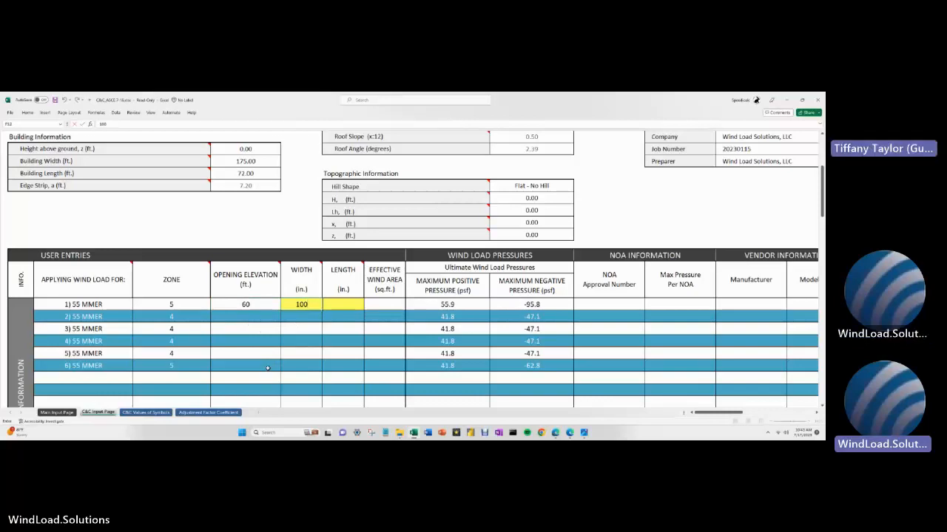
{"action": "key", "text": "Tab"}
{"action": "type", "text": "1"}
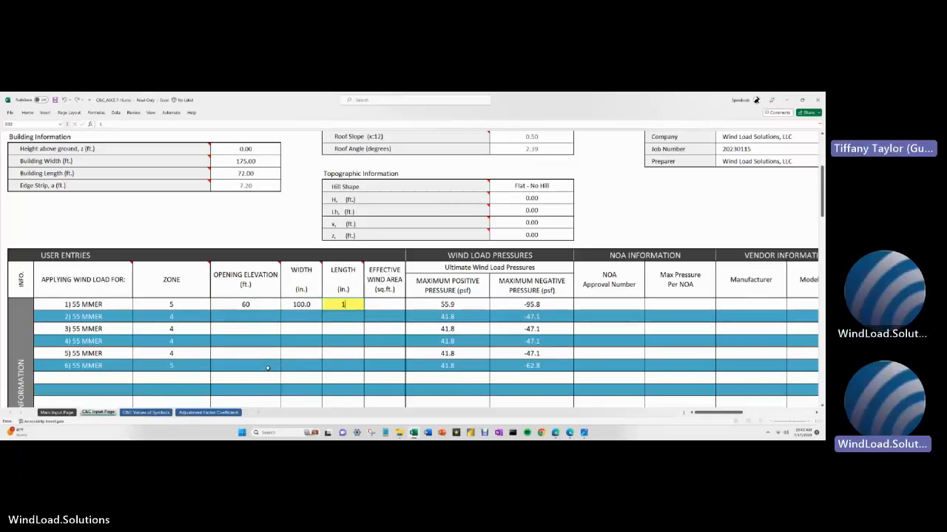
{"action": "type", "text": "13.5"}
{"action": "key", "text": "Return"}
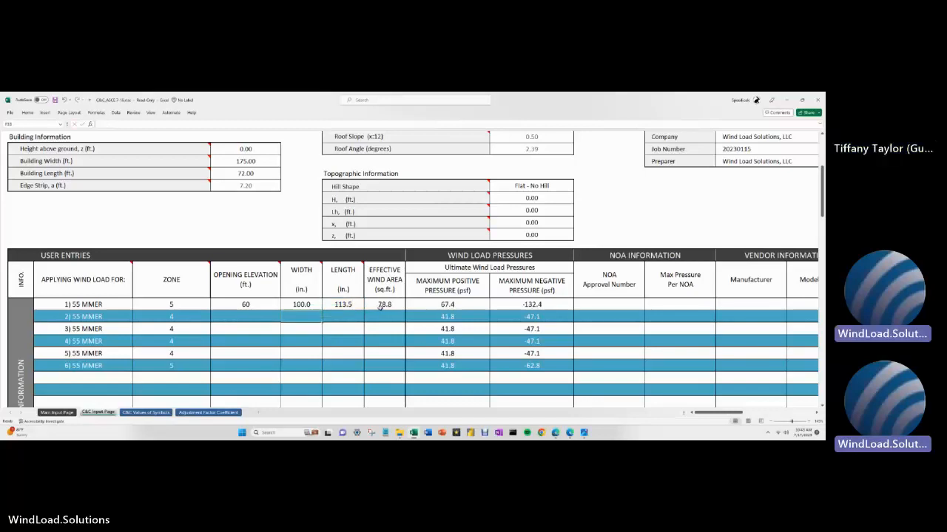
{"action": "left_click", "coordinate": [259, 304]}
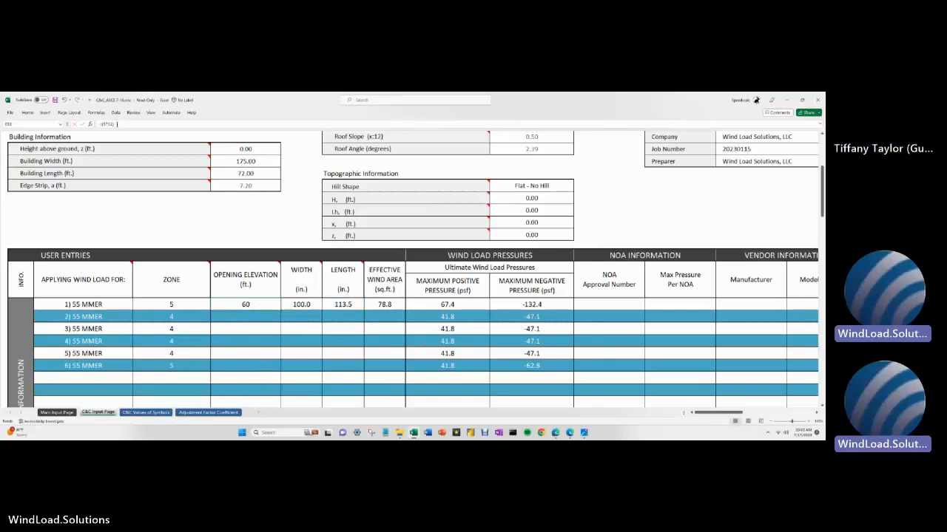
{"action": "left_click", "coordinate": [116, 124]}
- Set openings 1 to 3 to a 66 ft elevation using =(5*12)+6
{"action": "key", "text": "Return"}
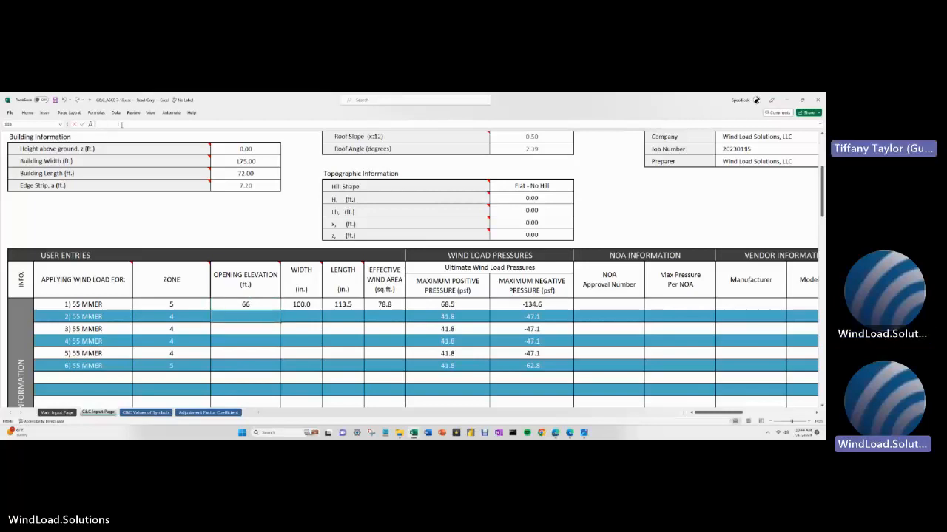
{"action": "mouse_move", "coordinate": [210, 264]}
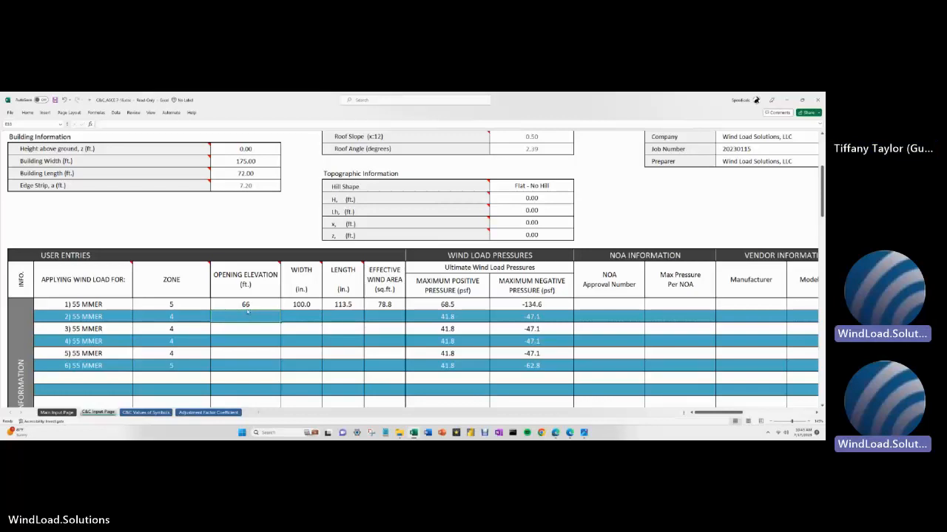
{"action": "type", "text": "=(5*12)+6"}
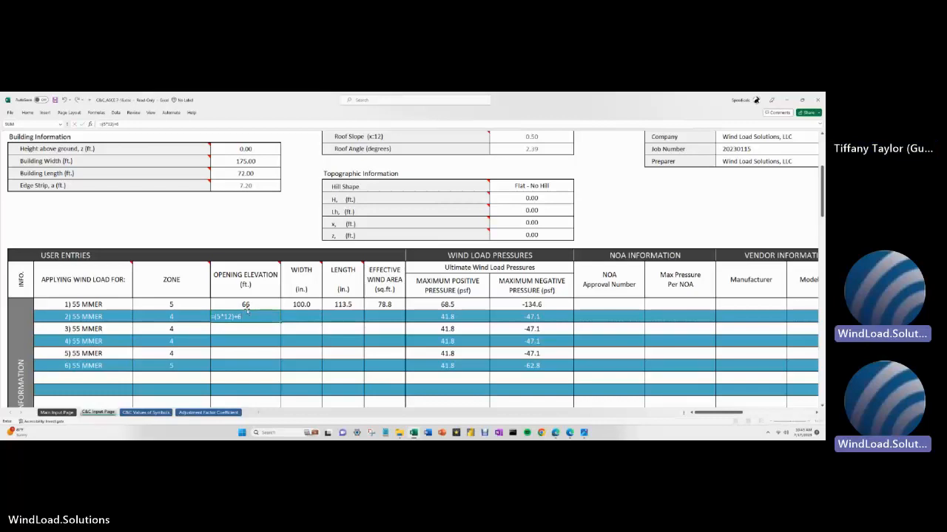
{"action": "key", "text": "Return"}
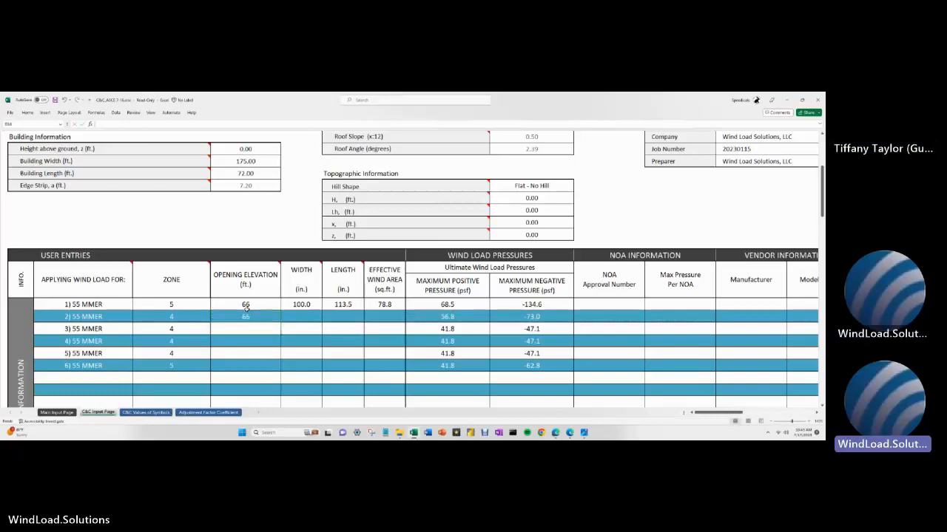
{"action": "type", "text": "=(5*12)+6"}
{"action": "key", "text": "Return"}
- Give openings 4, 5 and 6 the same =(5*12)+6 elevation of 66 ft
{"action": "type", "text": "=(5*12)+6"}
{"action": "key", "text": "Return"}
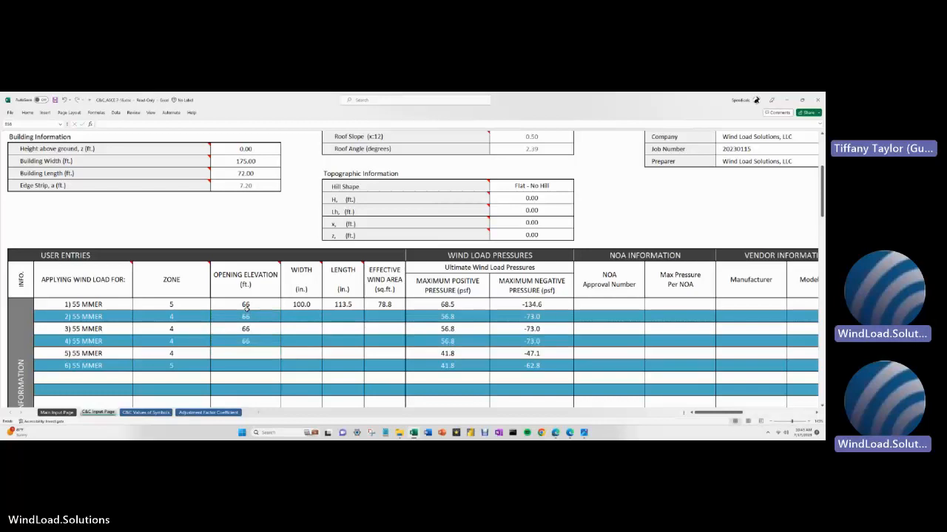
{"action": "type", "text": "=(5*12)+6"}
{"action": "key", "text": "Return"}
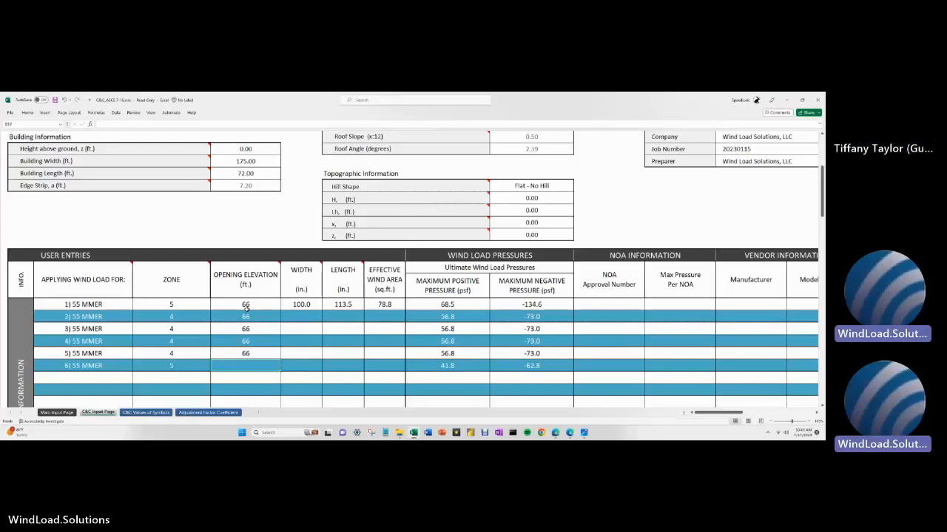
{"action": "type", "text": "=(5*12)+6"}
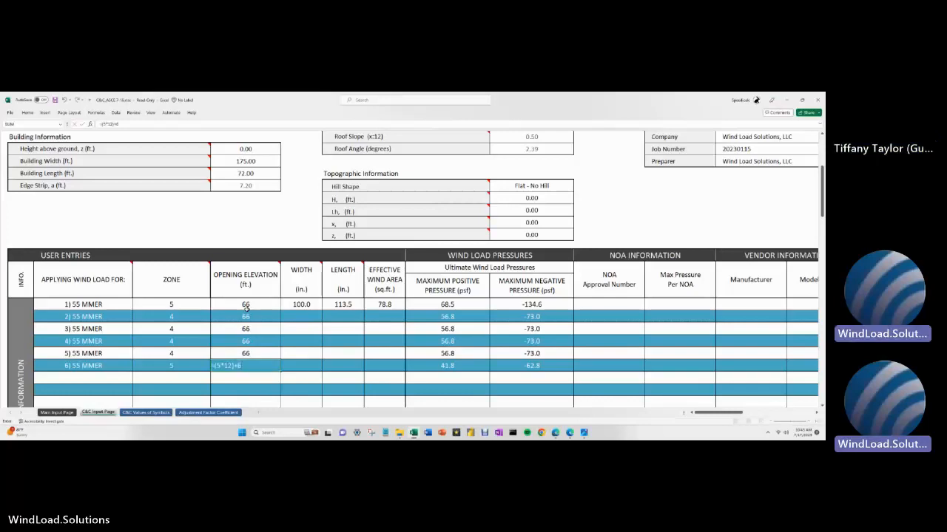
{"action": "key", "text": "Return"}
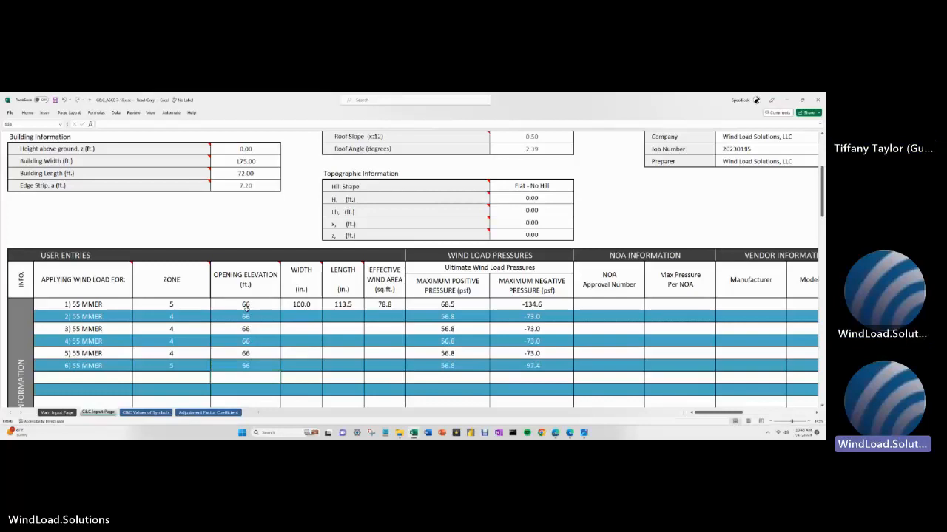
{"action": "key", "text": "Up"}
{"action": "key", "text": "Up"}
{"action": "key", "text": "Up"}
{"action": "key", "text": "Up"}
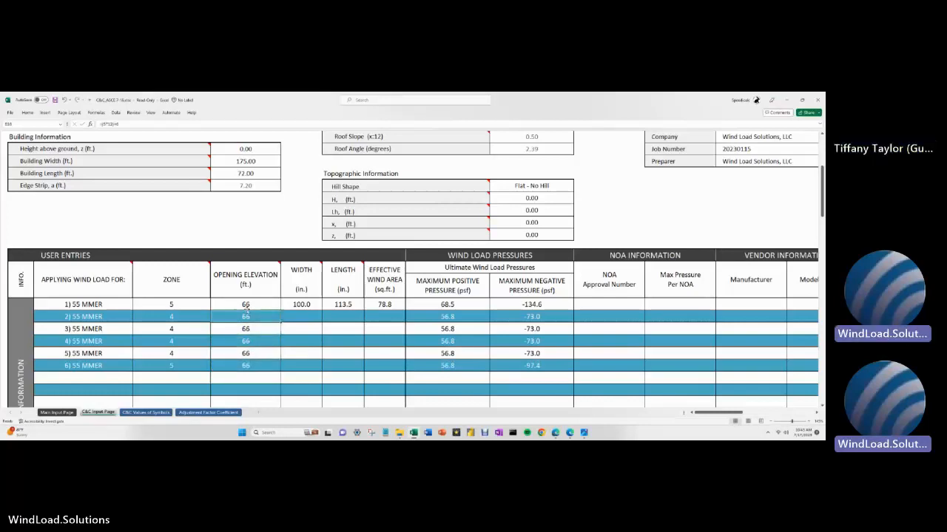
{"action": "key", "text": "Right"}
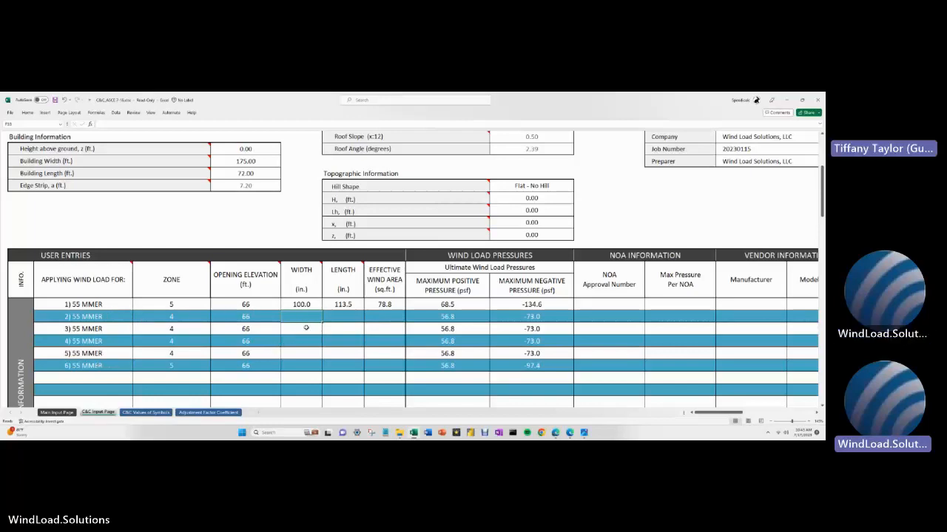
- Enter 113.5 in as the length of openings 2 and 3
{"action": "key", "text": "Tab"}
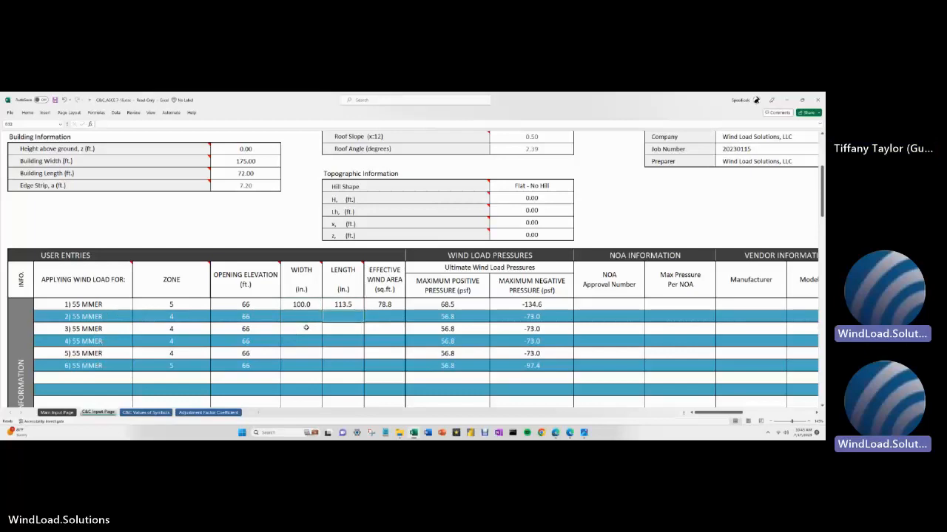
{"action": "key", "text": "Tab"}
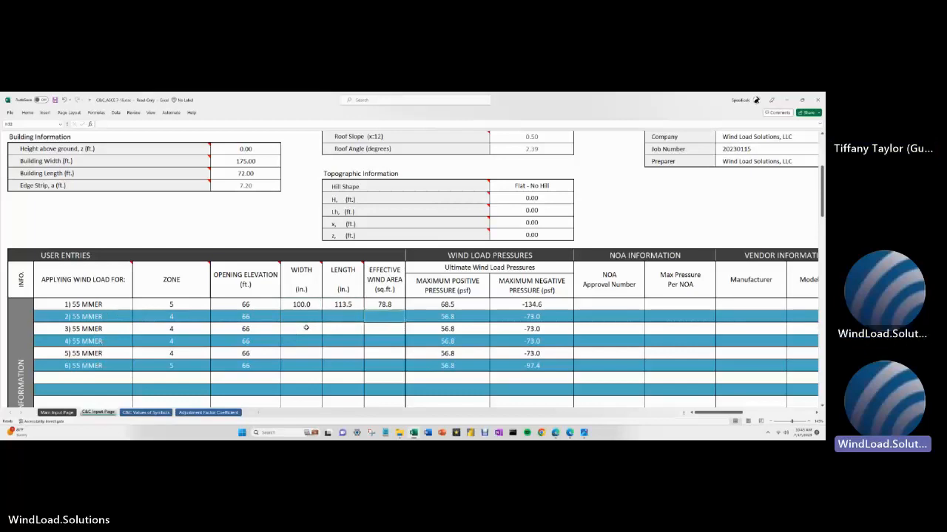
{"action": "key", "text": "shift+Tab"}
{"action": "type", "text": "113.5"}
{"action": "key", "text": "Down"}
{"action": "type", "text": "113.5"}
{"action": "key", "text": "Return"}
- Enter 113.5 in as the length of openings 4, 5 and 6
{"action": "type", "text": "113.5"}
{"action": "key", "text": "Return"}
{"action": "type", "text": "113.5"}
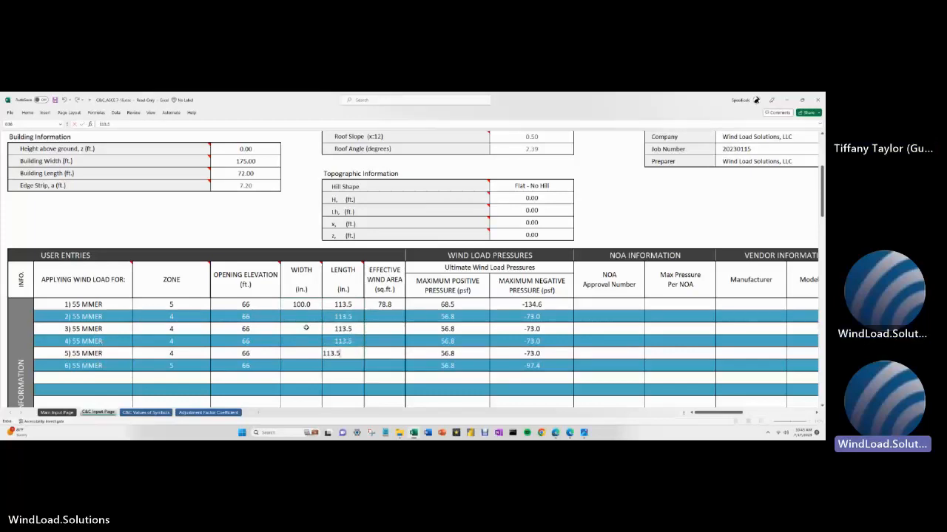
{"action": "key", "text": "Return"}
{"action": "type", "text": "113.5"}
{"action": "key", "text": "Left"}
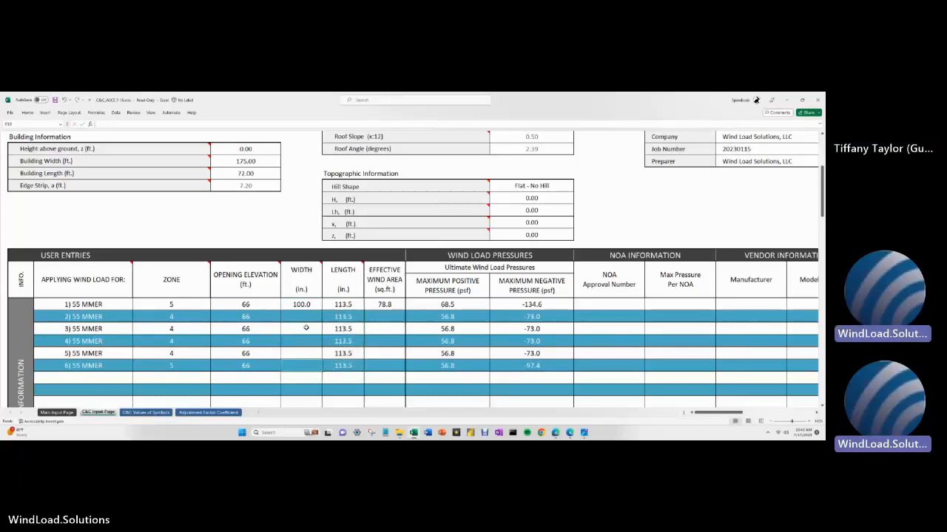
{"action": "key", "text": "Up"}
{"action": "key", "text": "Up"}
{"action": "key", "text": "Up"}
{"action": "key", "text": "Up"}
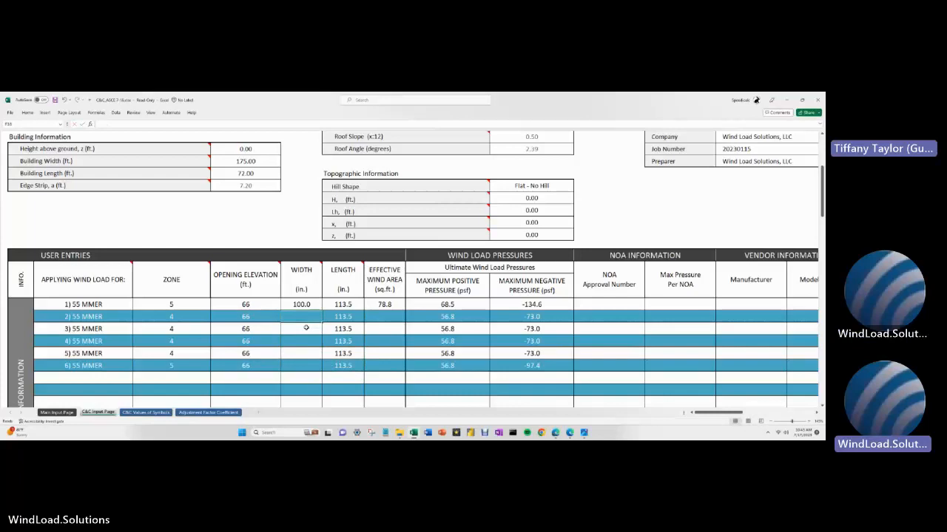
- Enter widths 54, 63, 57.5, 136 and 97 in for openings 2–6, recomputing their pressures
{"action": "type", "text": "54"}
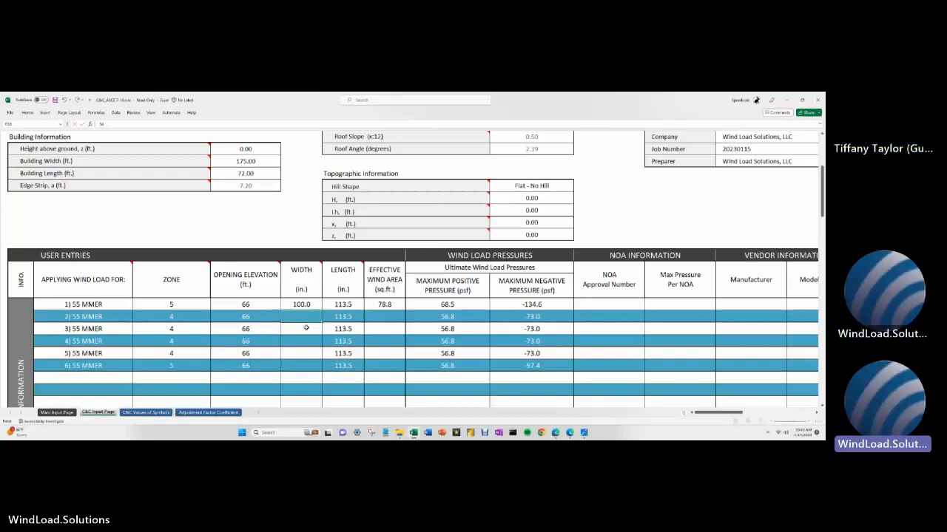
{"action": "key", "text": "Return"}
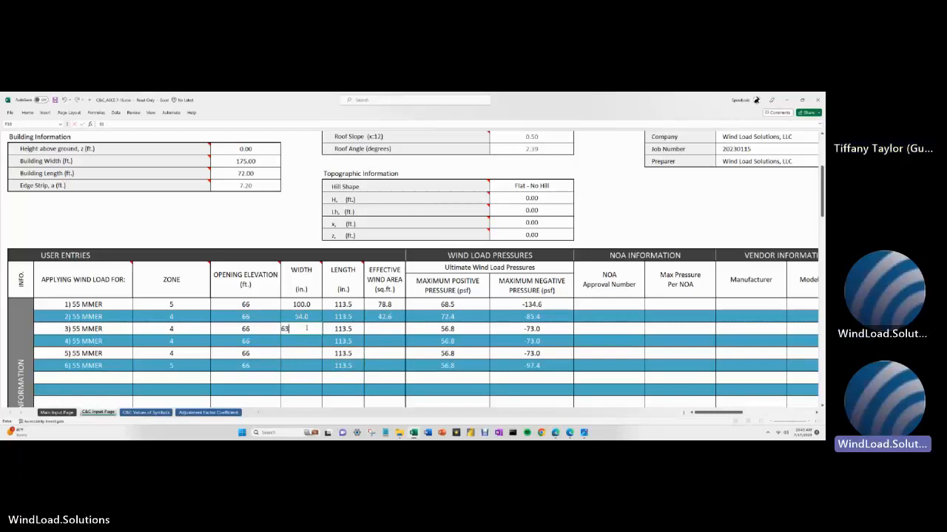
{"action": "type", "text": "63"}
{"action": "key", "text": "Return"}
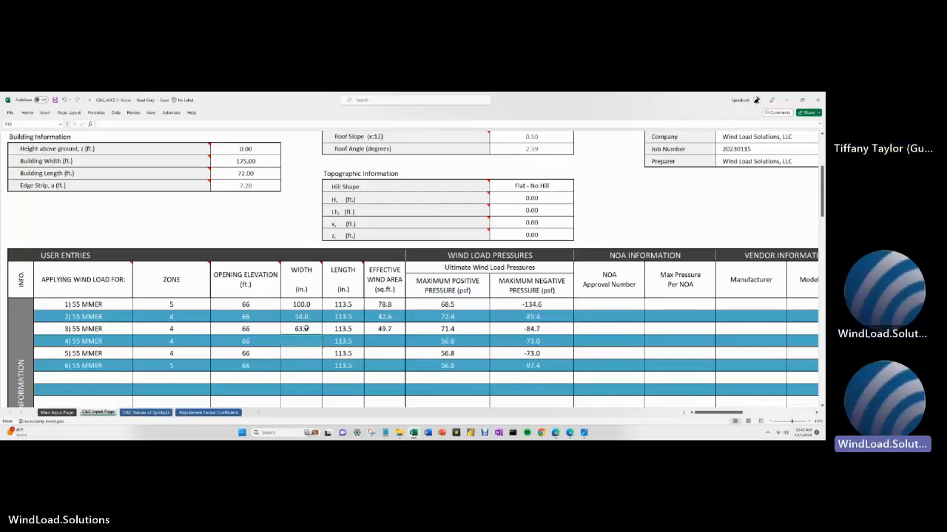
{"action": "type", "text": "57.5"}
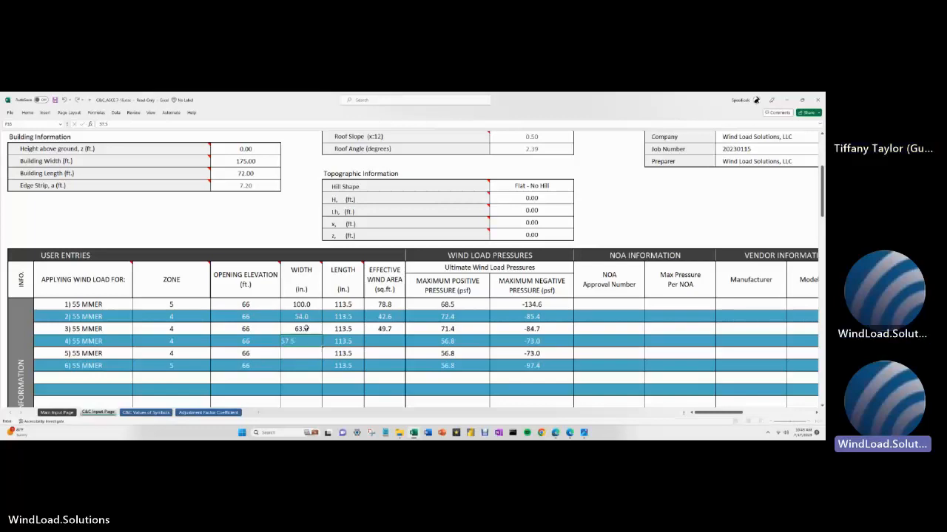
{"action": "key", "text": "Return"}
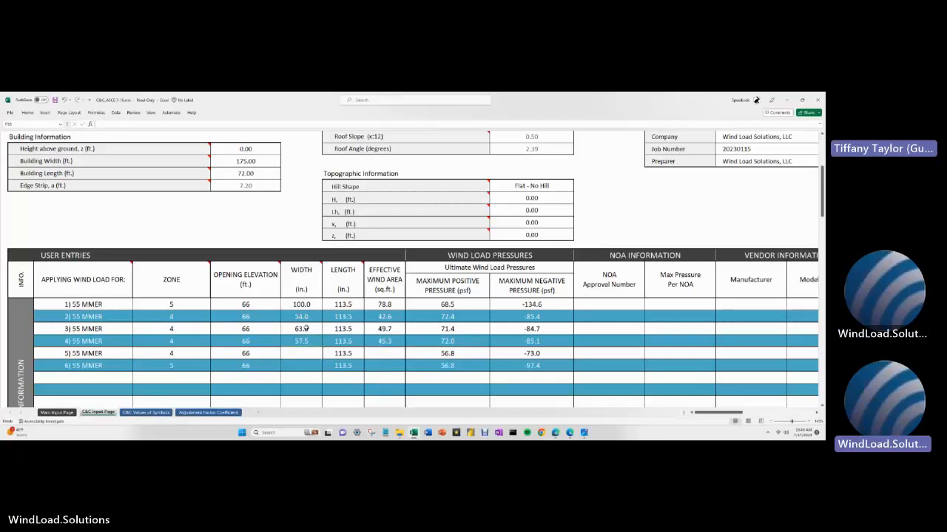
{"action": "type", "text": "136"}
{"action": "key", "text": "Return"}
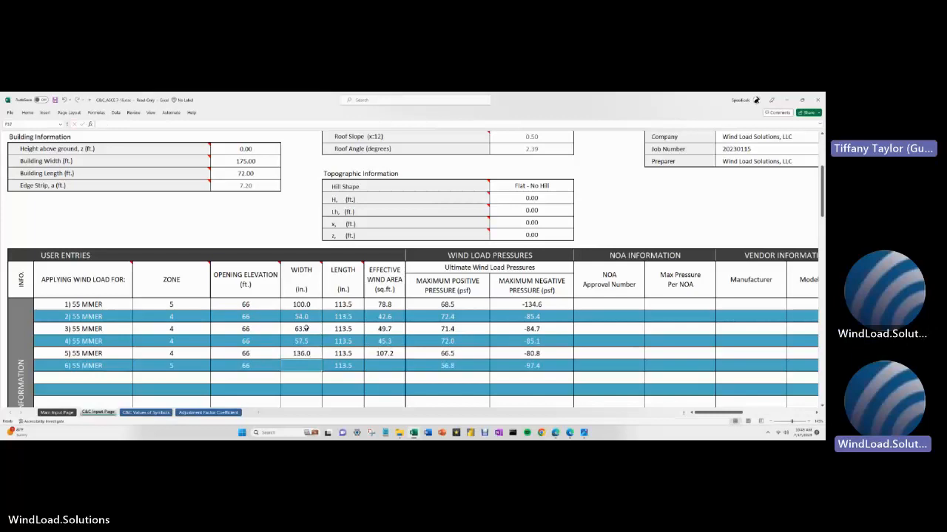
{"action": "type", "text": "97"}
{"action": "key", "text": "Return"}
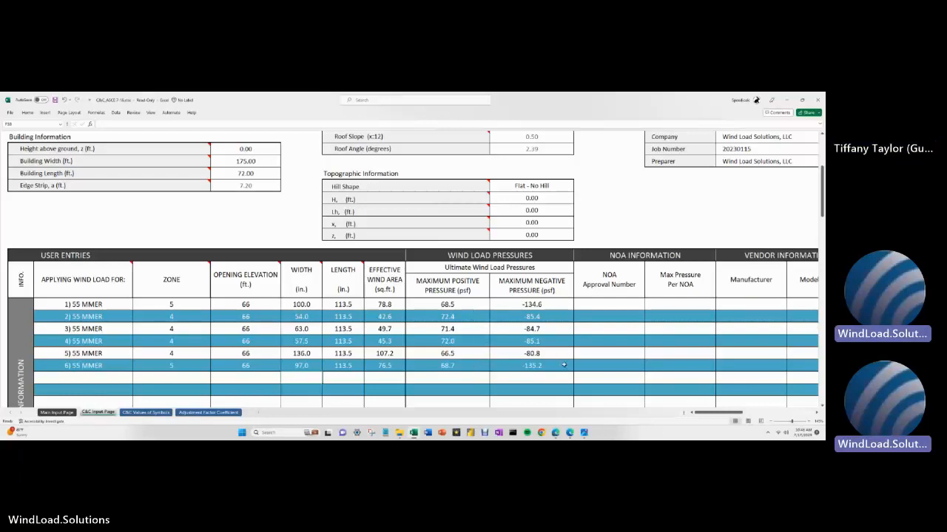
- Enter FL22558.1 as opening 1's NOA approval number
{"action": "left_click", "coordinate": [596, 306]}
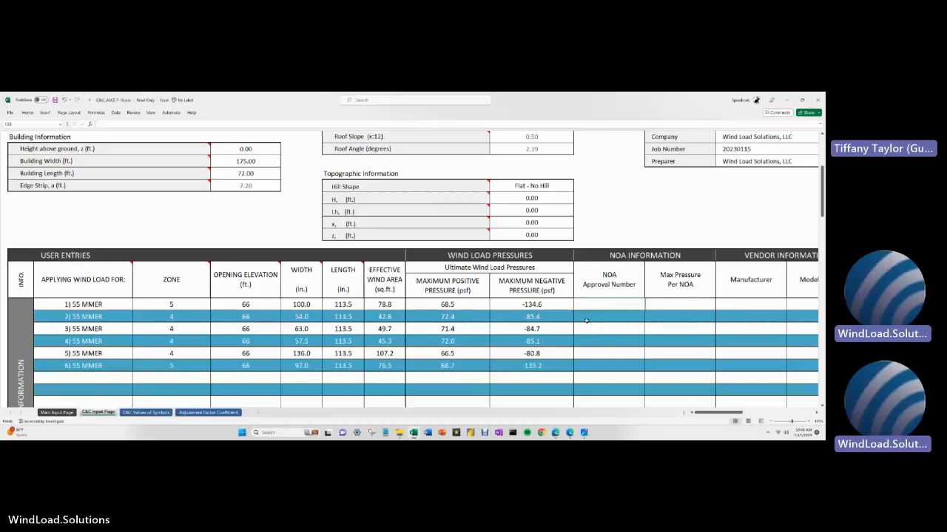
{"action": "left_click_drag", "start_coordinate": [600, 306], "coordinate": [599, 368]}
{"action": "left_click", "coordinate": [596, 308]}
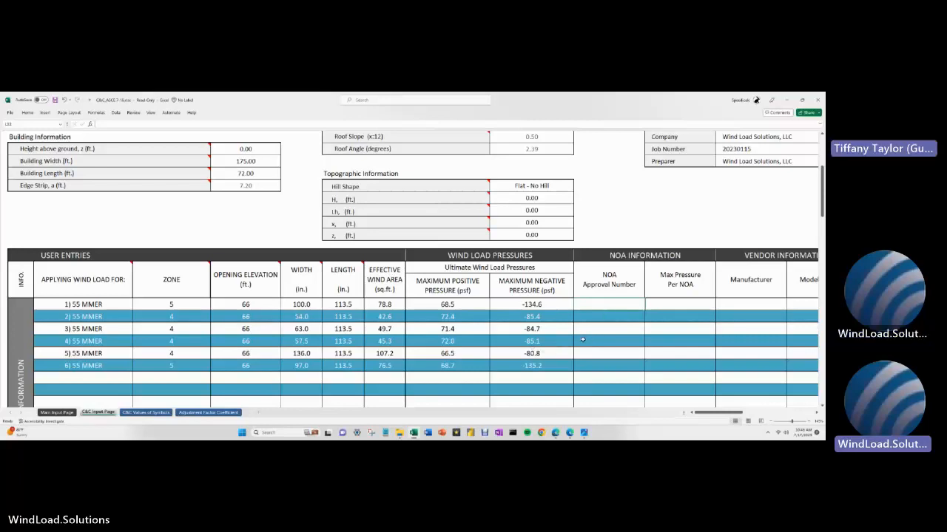
{"action": "type", "text": "F"}
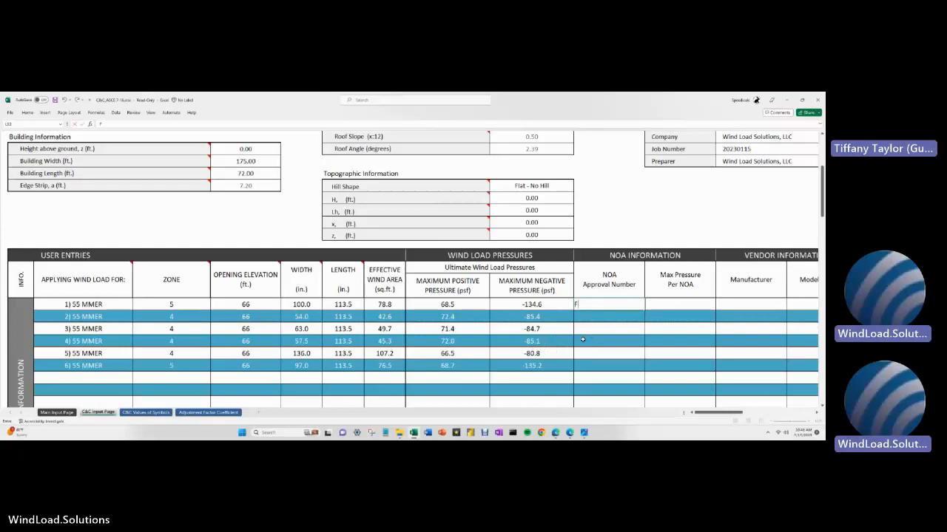
{"action": "type", "text": "L"}
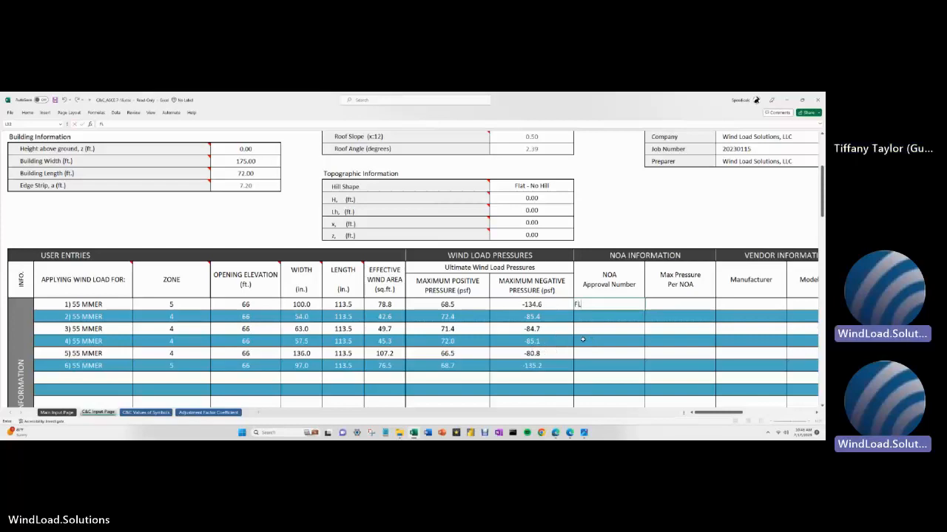
{"action": "type", "text": "228"}
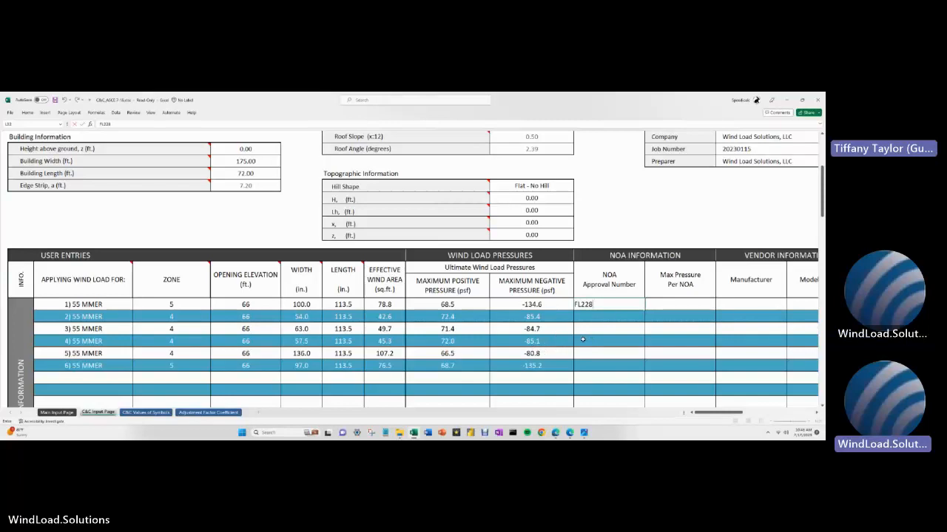
{"action": "key", "text": "BackSpace"}
{"action": "type", "text": "558.1"}
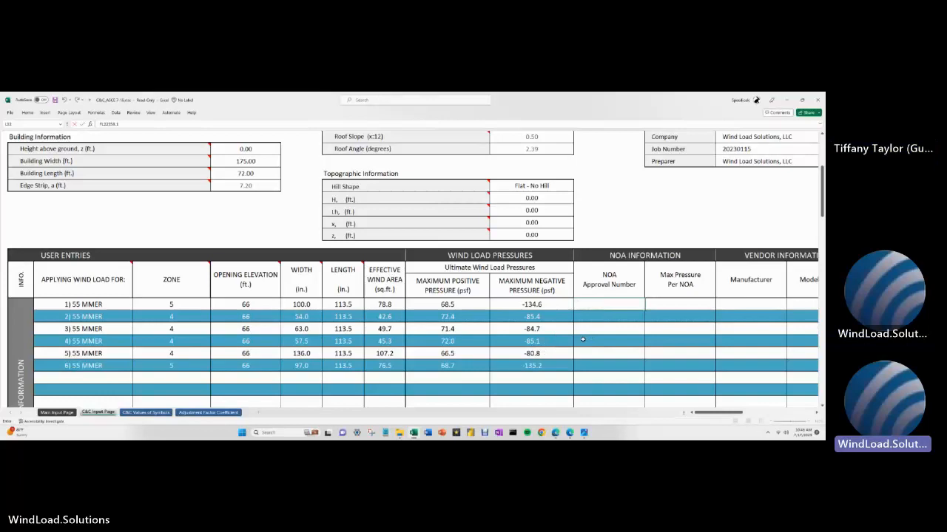
{"action": "key", "text": "Return"}
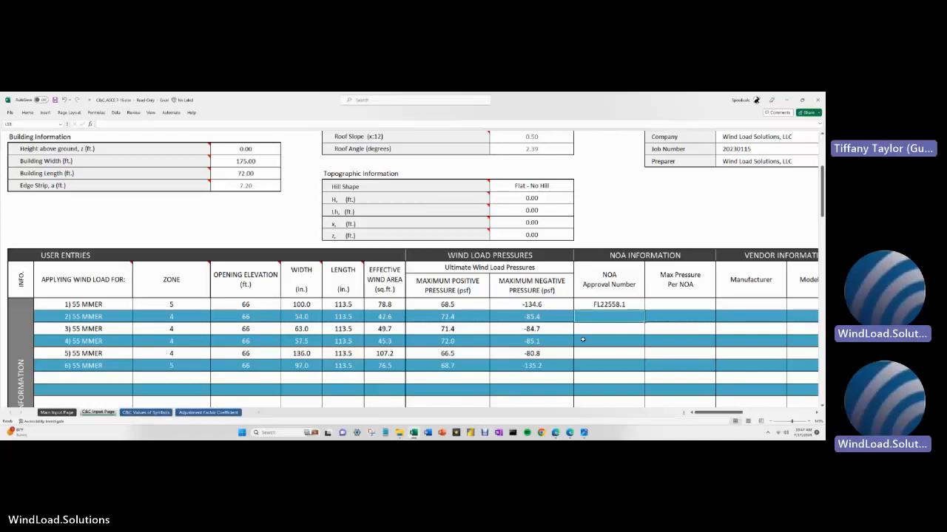
- Enter the same FL22558.1 approval number for openings 2 through 6
{"action": "type", "text": "FL22558.1"}
{"action": "key", "text": "Return"}
{"action": "type", "text": "FL22558.1"}
{"action": "key", "text": "Return"}
{"action": "type", "text": "FL22558.1"}
{"action": "key", "text": "Return"}
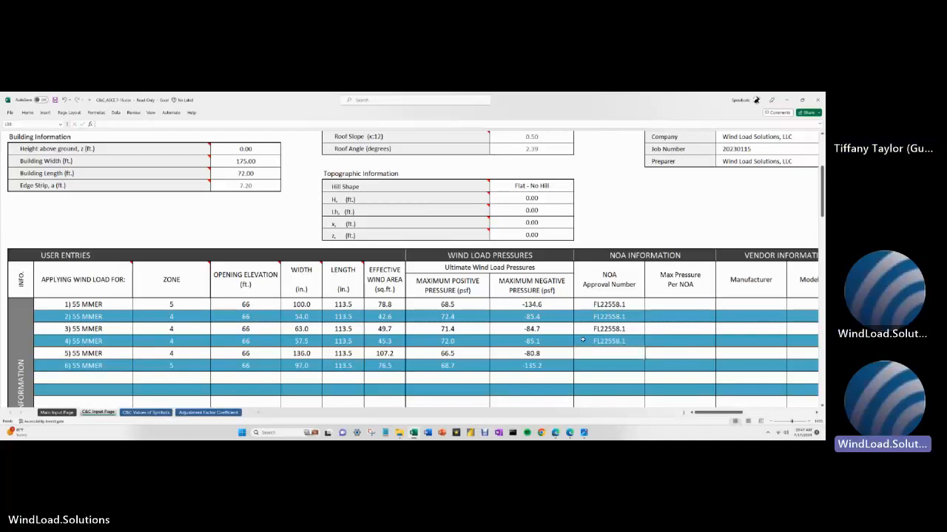
{"action": "type", "text": "FL22558.1"}
{"action": "key", "text": "Return"}
{"action": "type", "text": "FL22558.1"}
{"action": "key", "text": "Return"}
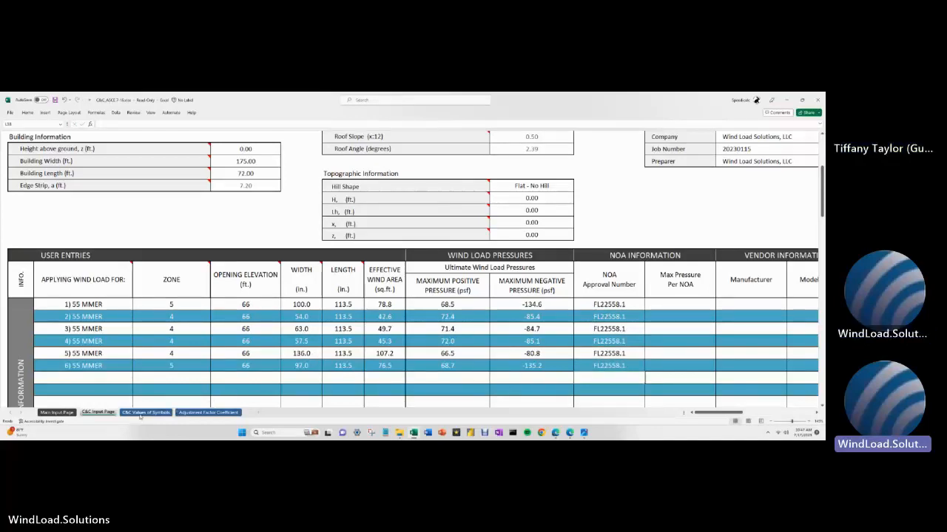
- Scroll the openings table to view the pressure, NOA and vendor columns and the header
{"action": "scroll", "coordinate": [318, 294], "scroll_direction": "down", "scroll_amount": 2}
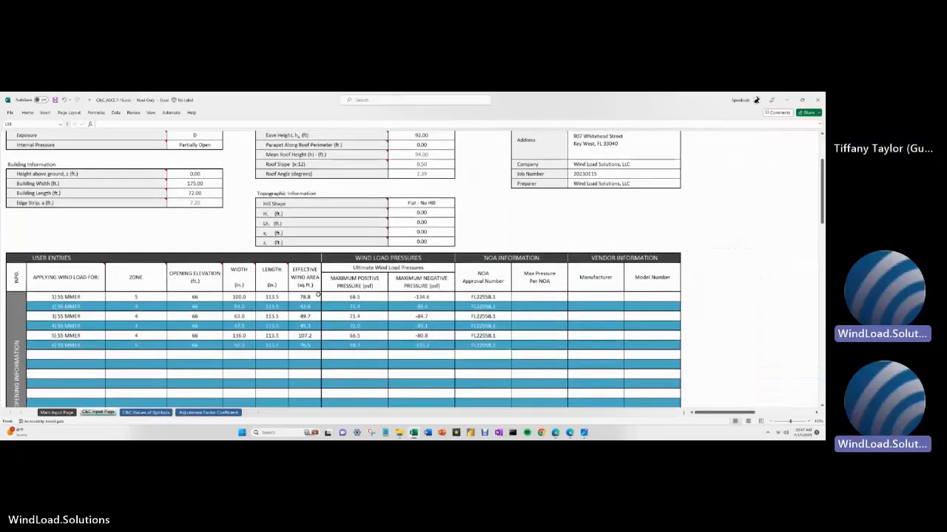
{"action": "scroll", "coordinate": [318, 295], "scroll_direction": "up", "scroll_amount": 3}
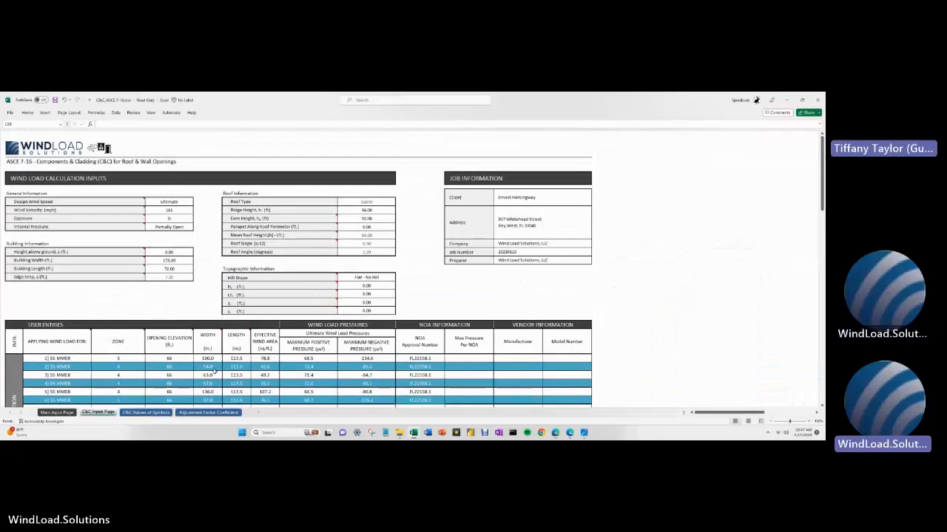
{"action": "scroll", "coordinate": [139, 369], "scroll_direction": "up", "scroll_amount": 2}
{"action": "scroll", "coordinate": [140, 370], "scroll_direction": "up", "scroll_amount": 1}
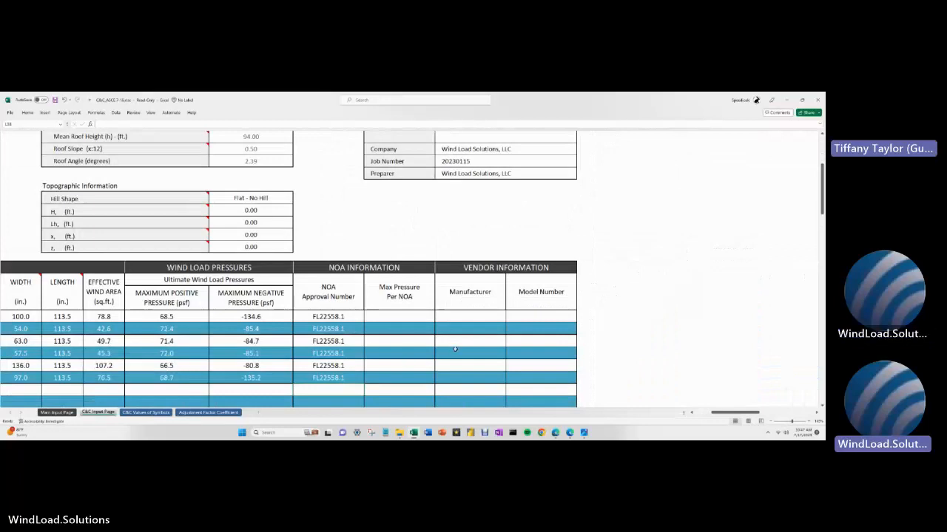
{"action": "left_click", "coordinate": [405, 316]}
{"action": "scroll", "coordinate": [410, 324], "scroll_direction": "down", "scroll_amount": 1}
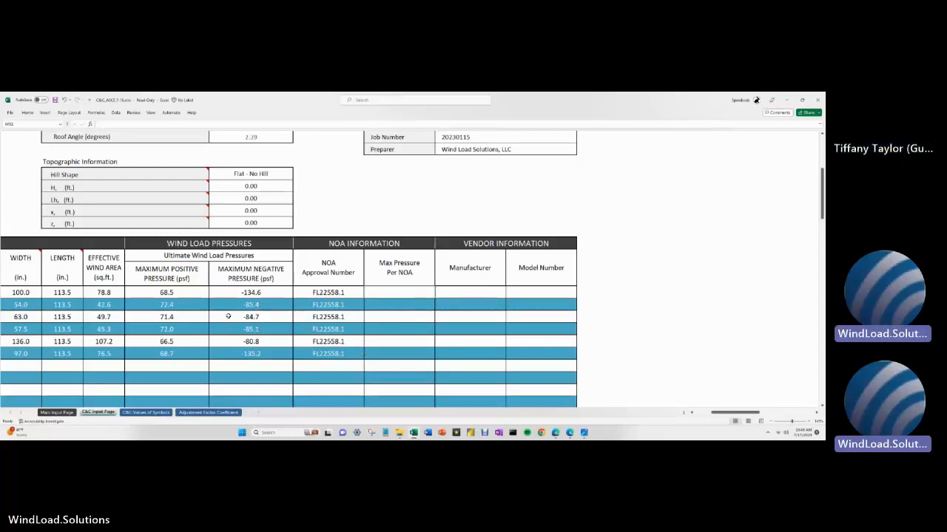
{"action": "left_click", "coordinate": [194, 293]}
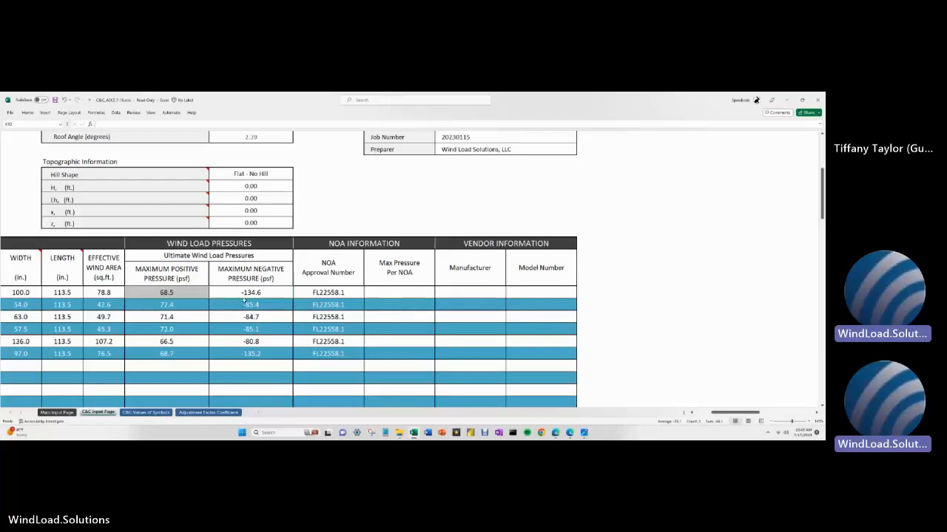
{"action": "left_click", "coordinate": [244, 292]}
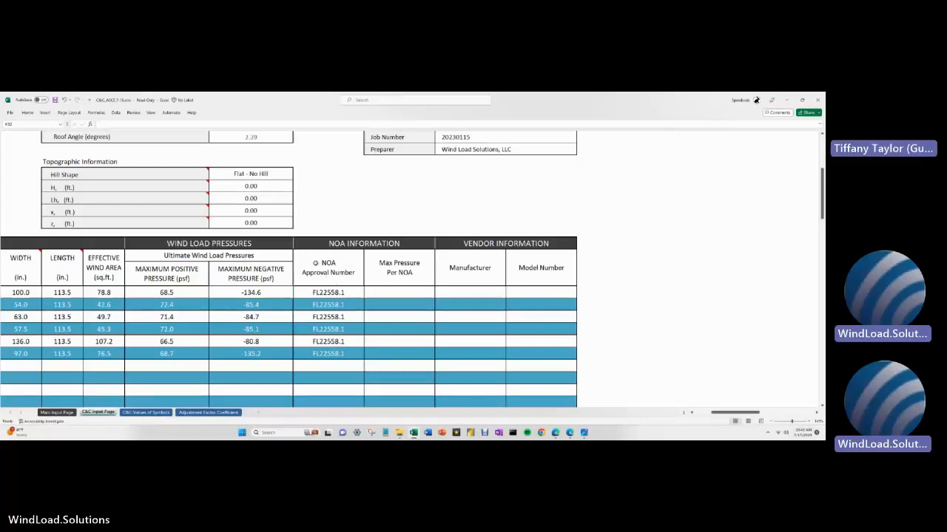
{"action": "scroll", "coordinate": [315, 264], "scroll_direction": "down", "scroll_amount": 1}
{"action": "scroll", "coordinate": [315, 263], "scroll_direction": "down", "scroll_amount": 1}
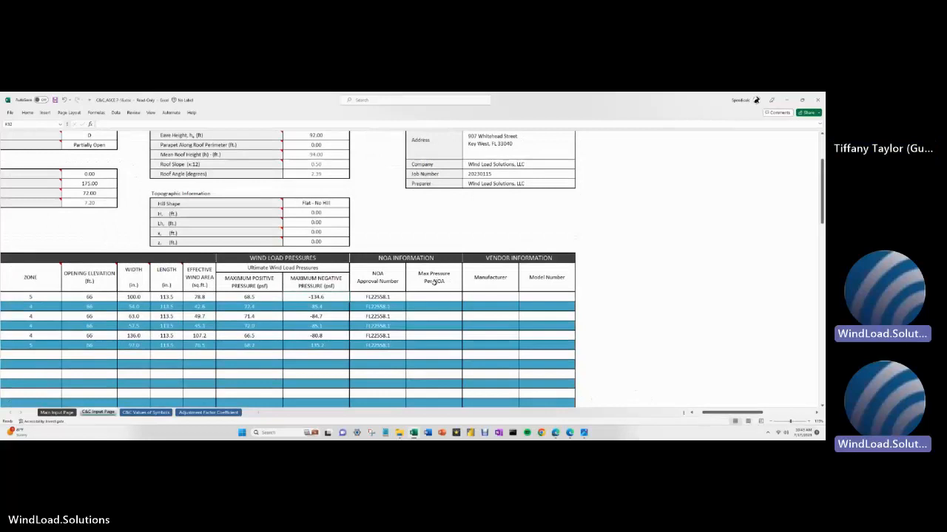
{"action": "left_click_drag", "start_coordinate": [709, 416], "coordinate": [695, 416]}
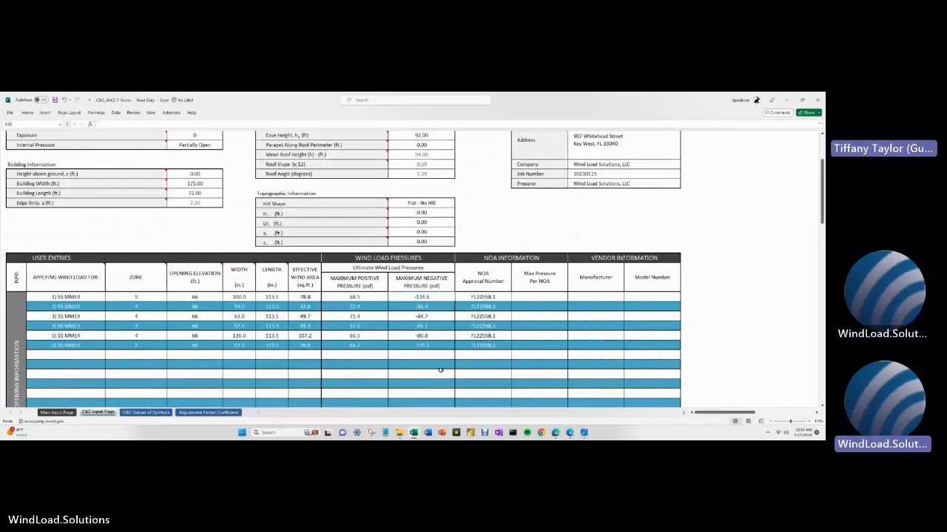
{"action": "scroll", "coordinate": [438, 368], "scroll_direction": "up", "scroll_amount": 3}
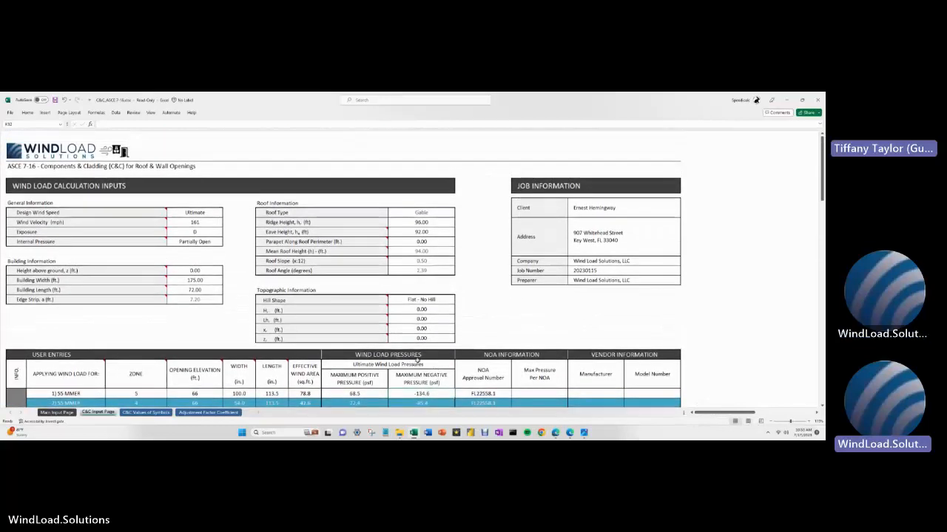
{"action": "scroll", "coordinate": [219, 293], "scroll_direction": "down", "scroll_amount": 1, "text": "ctrl"}
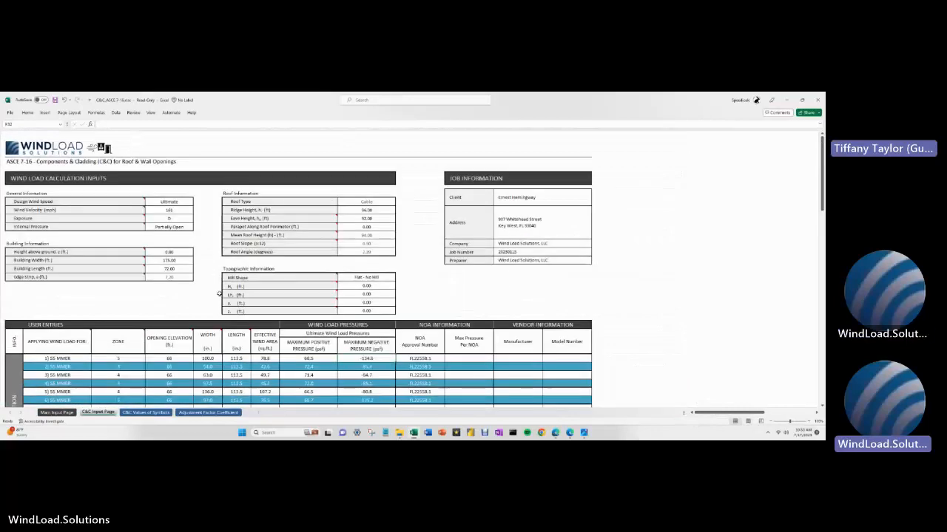
- Switch to the C&C Values of Symbols sheet showing qz 58.1, Kz 1.42 and adjustment factor 2.02
{"action": "left_click", "coordinate": [139, 413]}
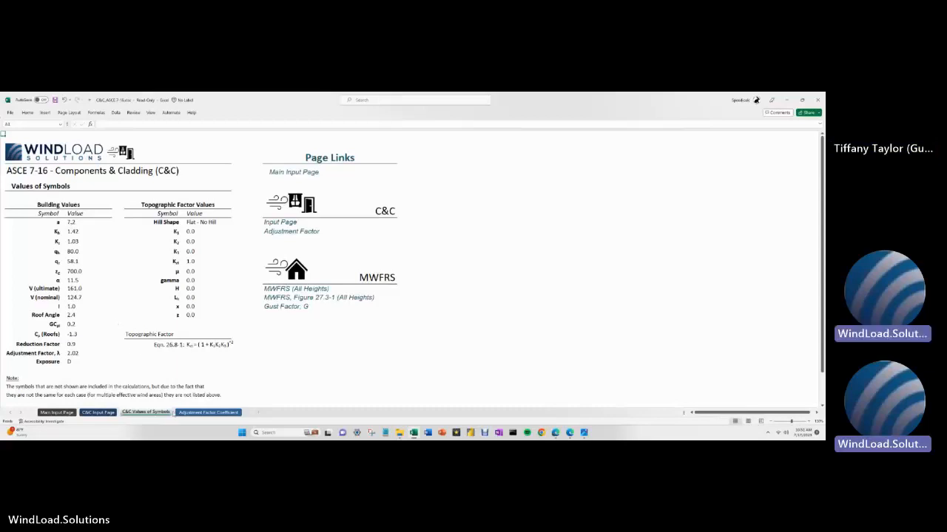
- On the Adjustment Factor Coefficient sheet, check Table 30.6-2's 90.00 row and the 94.000 ft interpolation giving 2.023
{"action": "left_click", "coordinate": [186, 414]}
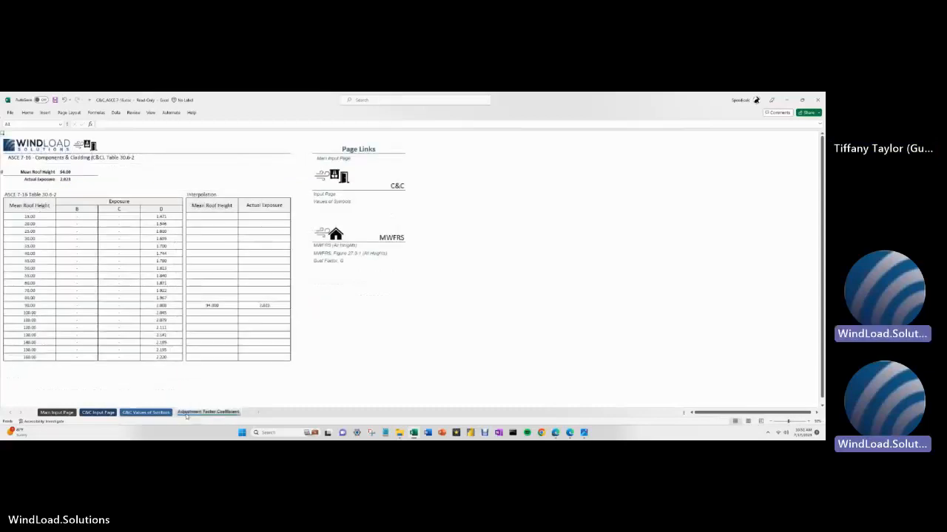
{"action": "scroll", "coordinate": [116, 340], "scroll_direction": "up", "scroll_amount": 1}
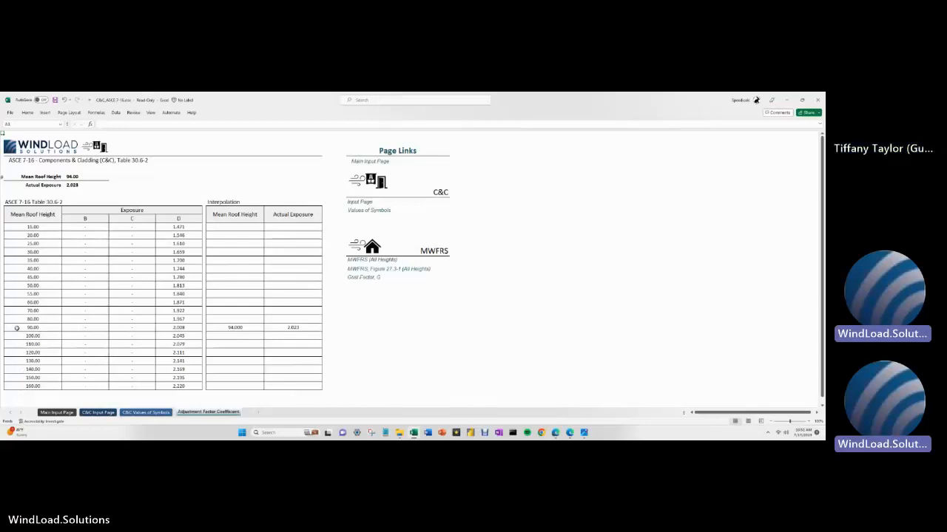
{"action": "left_click_drag", "start_coordinate": [18, 329], "coordinate": [183, 328]}
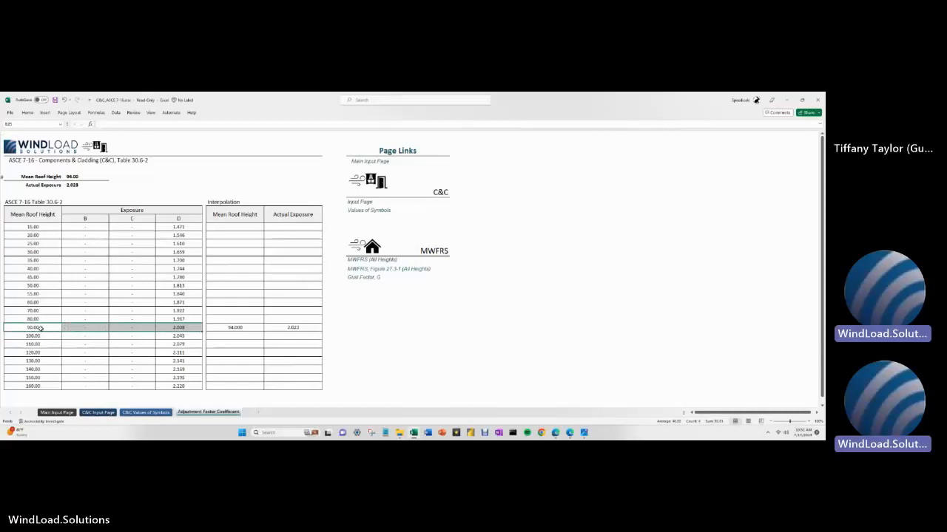
{"action": "left_click", "coordinate": [232, 327]}
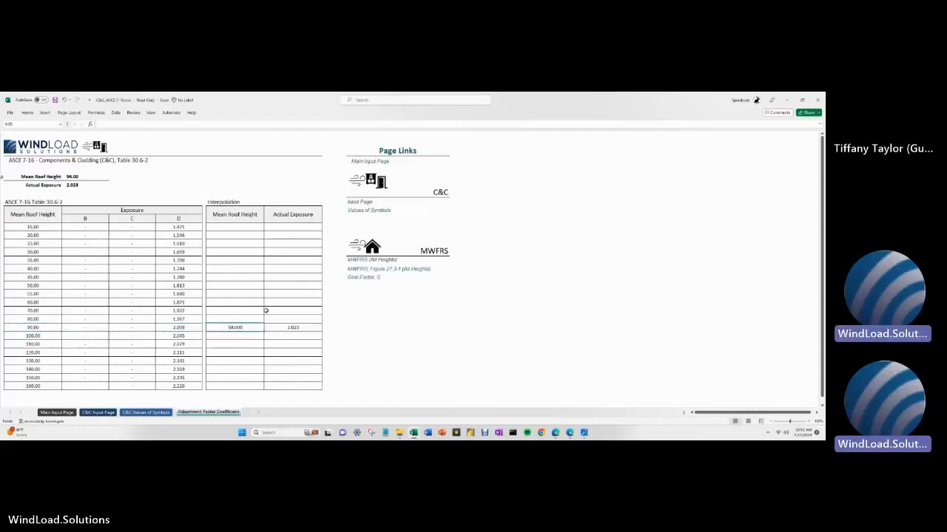
{"action": "left_click", "coordinate": [281, 329]}
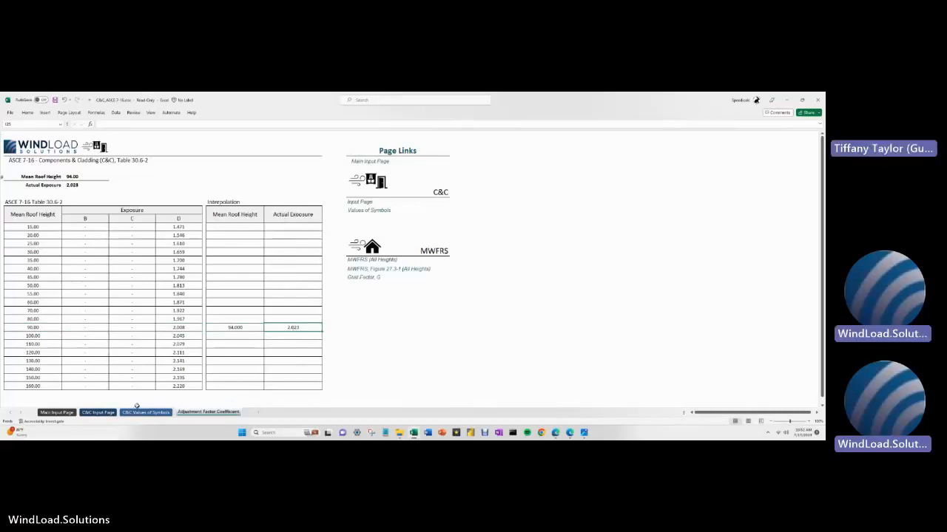
- Review the Main Input Page's 161 mph wind speed, gable roof data and job information
{"action": "left_click", "coordinate": [57, 413]}
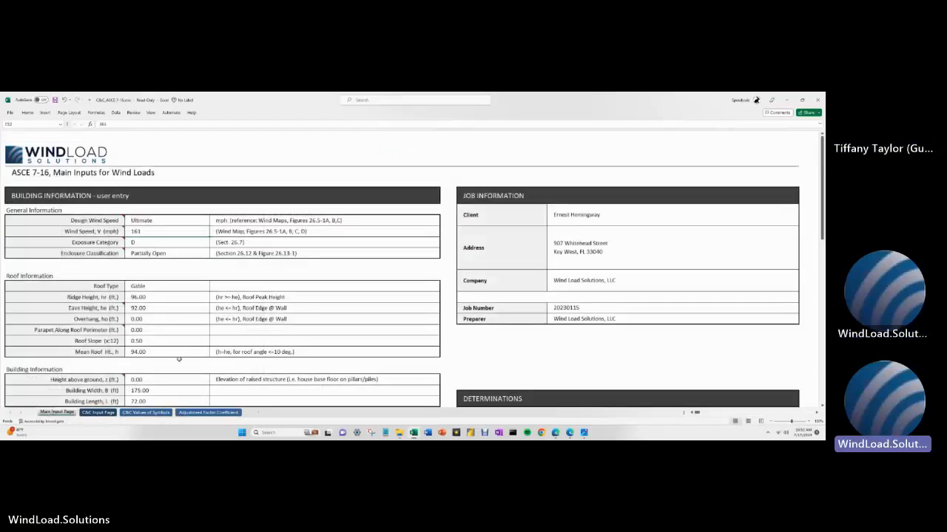
{"action": "scroll", "coordinate": [183, 287], "scroll_direction": "down", "scroll_amount": 2, "text": "ctrl"}
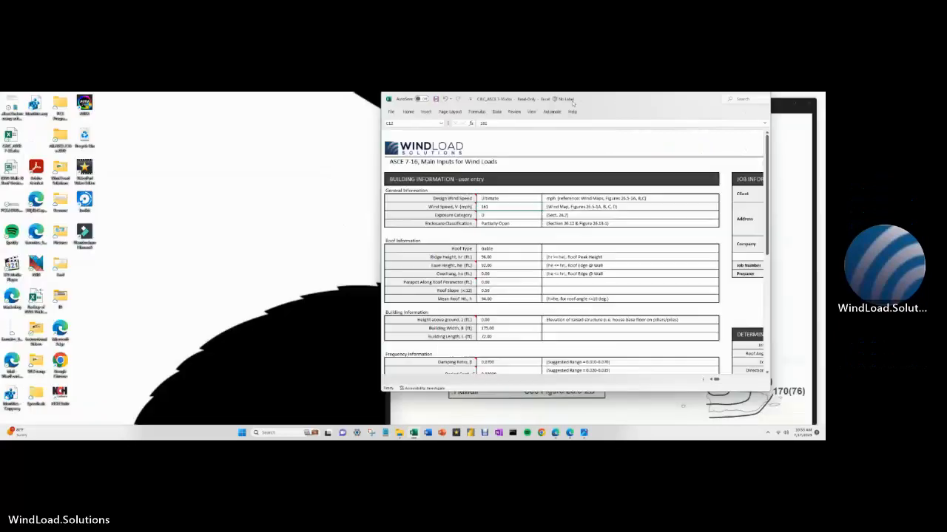
- Save a copy as C&C_ASCE 7-16_ShutterGuy.xlsx in Wind Load Solutions\06. Instructional Videos
{"action": "left_click_drag", "start_coordinate": [756, 99], "coordinate": [380, 115]}
{"action": "left_click", "coordinate": [207, 130]}
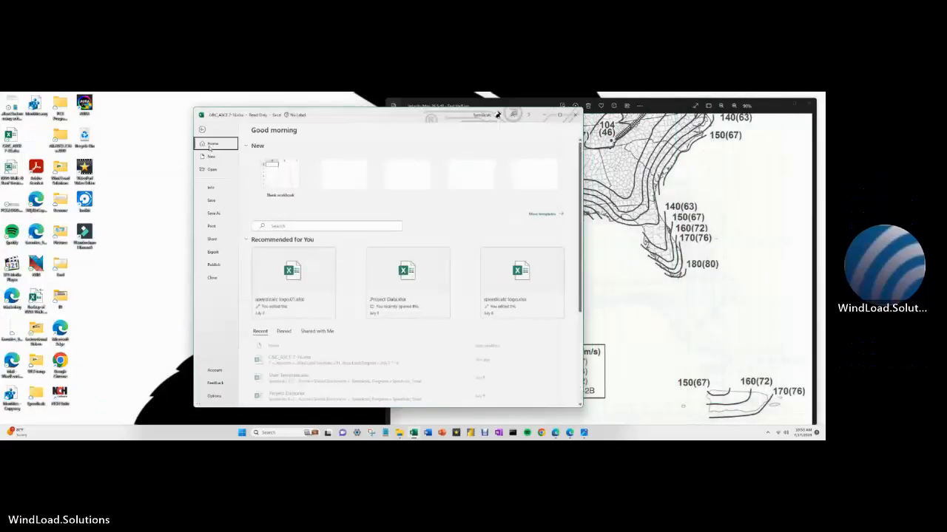
{"action": "left_click", "coordinate": [217, 213]}
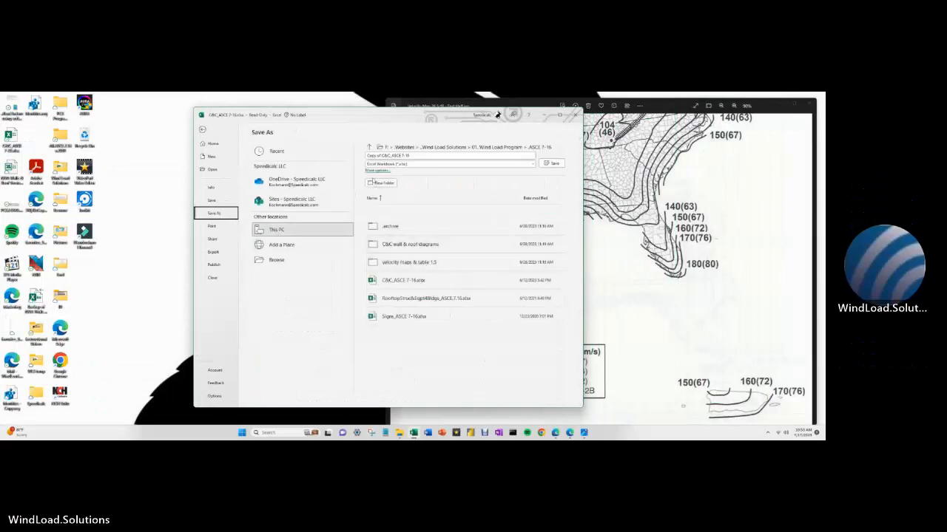
{"action": "left_click", "coordinate": [372, 170]}
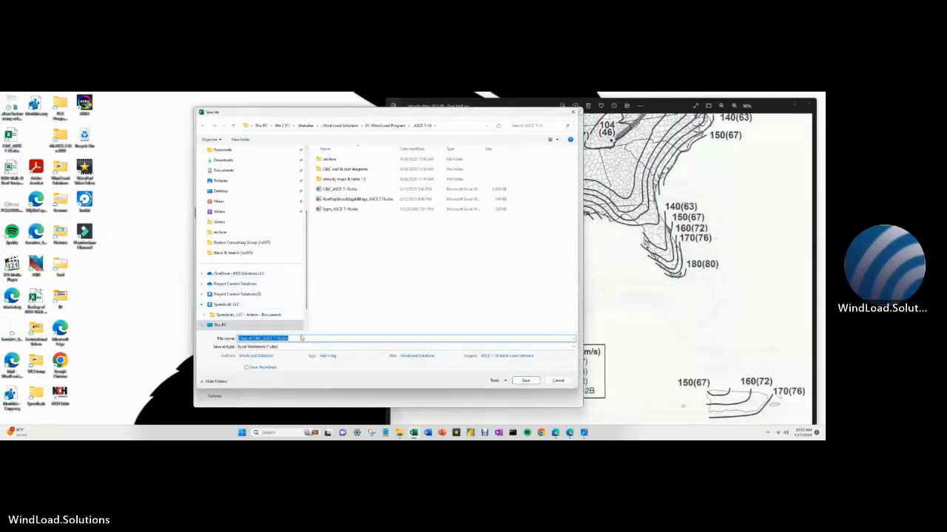
{"action": "left_click", "coordinate": [340, 126]}
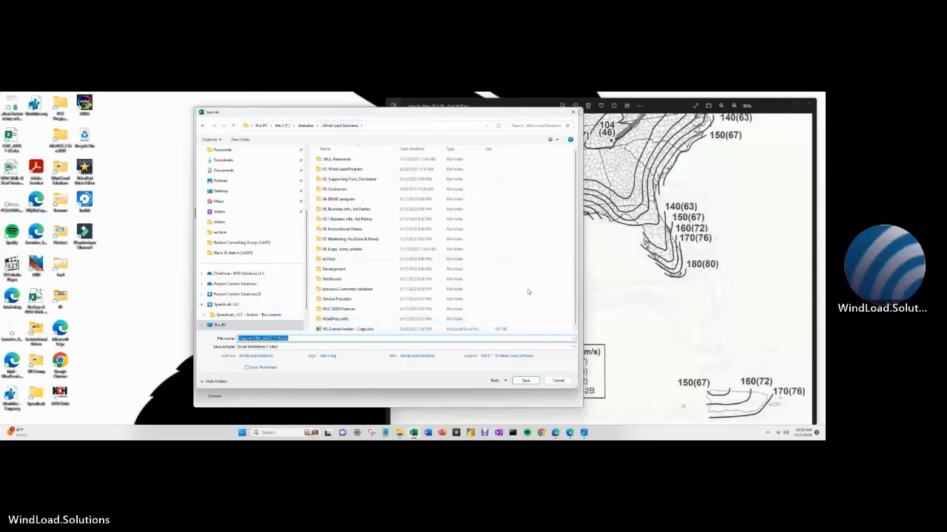
{"action": "double_click", "coordinate": [355, 229]}
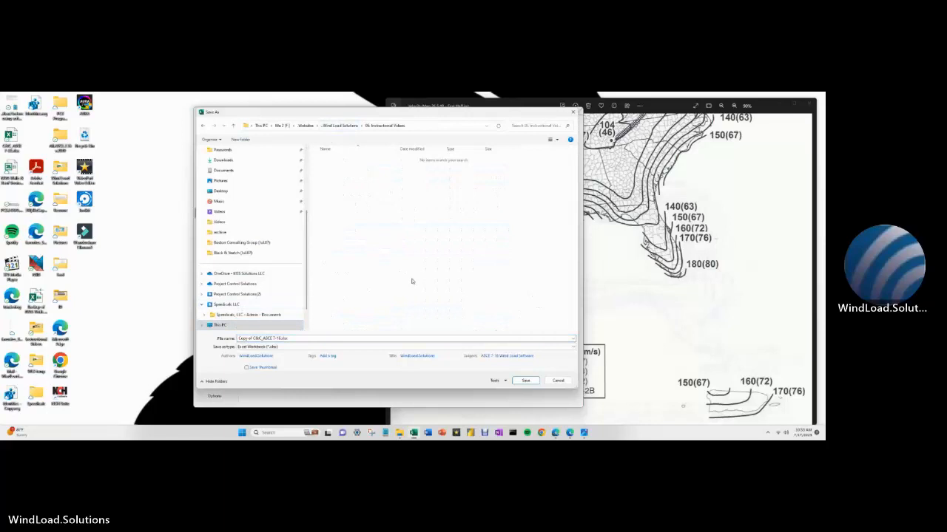
{"action": "double_click", "coordinate": [244, 339]}
{"action": "key", "text": "Delete"}
{"action": "key", "text": "Delete"}
{"action": "key", "text": "Delete"}
{"action": "key", "text": "Delete"}
{"action": "key", "text": "Delete"}
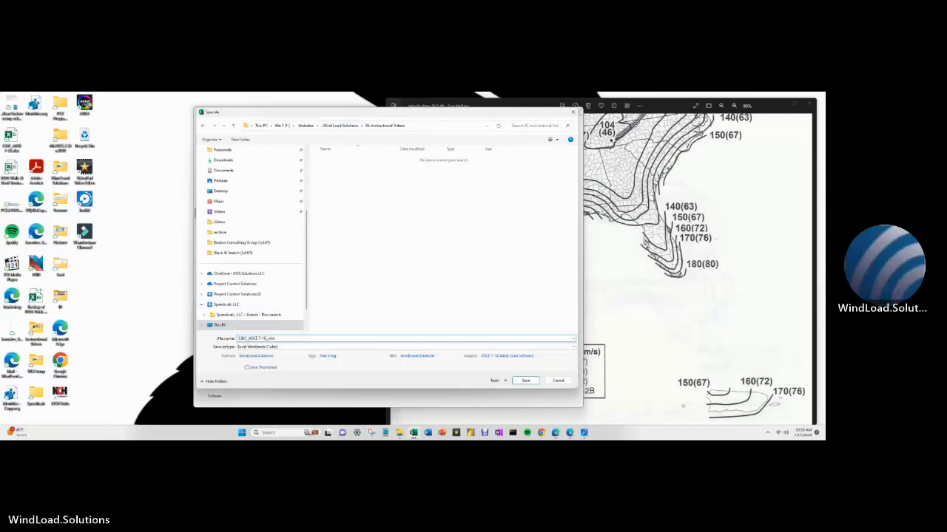
{"action": "type", "text": "ShutterGuy"}
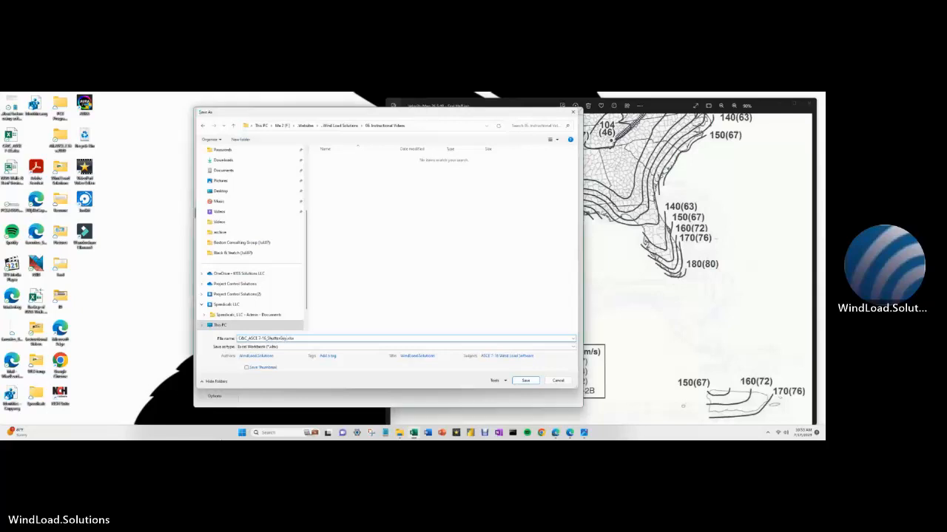
{"action": "key", "text": "Return"}
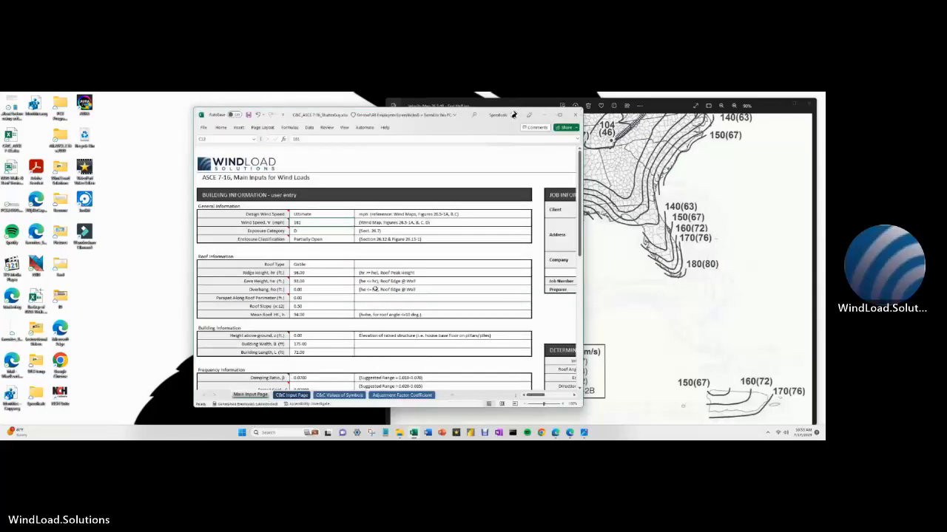
- Try sending the workbook by e-mail from the quick commands list
{"action": "left_click", "coordinate": [284, 116]}
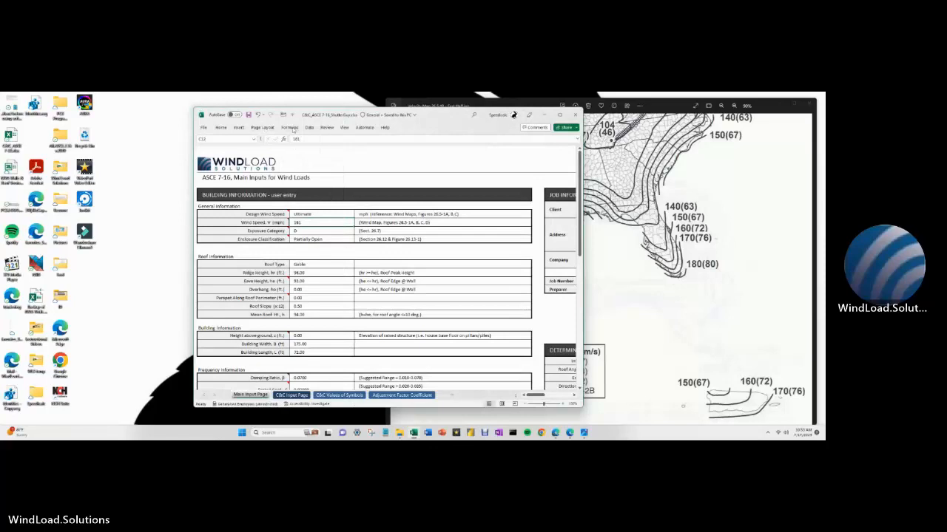
{"action": "left_click", "coordinate": [293, 116]}
{"action": "left_click", "coordinate": [282, 116]}
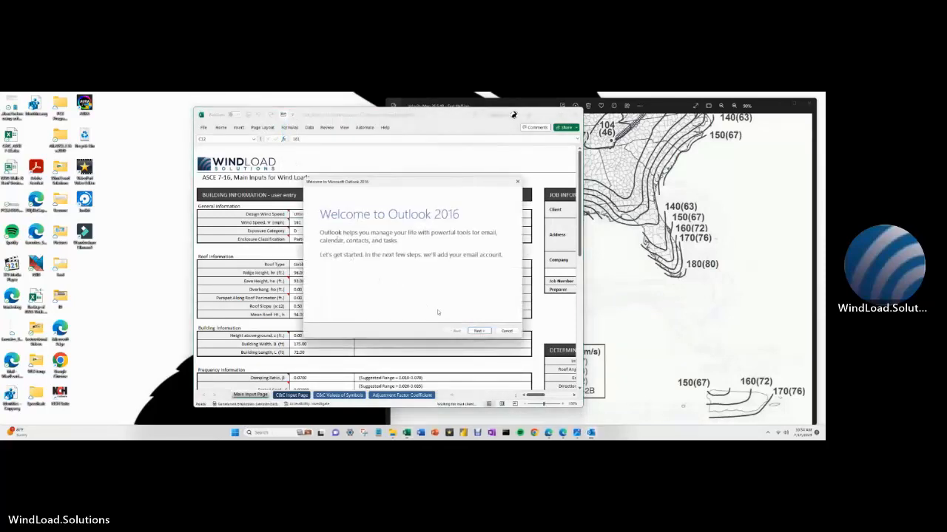
- Abandon the Outlook account setup, dismiss the mail error, and close the wind-speed map viewer
{"action": "left_click", "coordinate": [507, 331]}
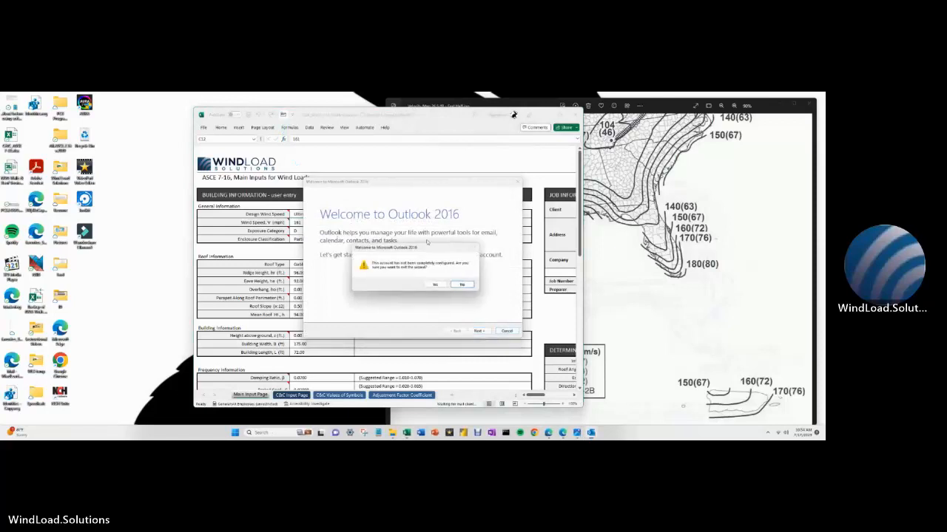
{"action": "left_click", "coordinate": [461, 285]}
{"action": "left_click", "coordinate": [518, 182]}
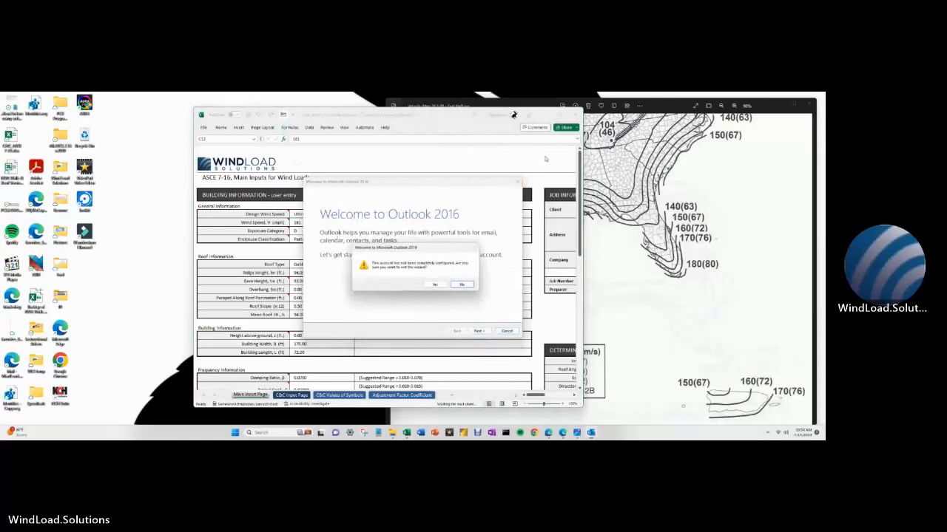
{"action": "left_click", "coordinate": [435, 285]}
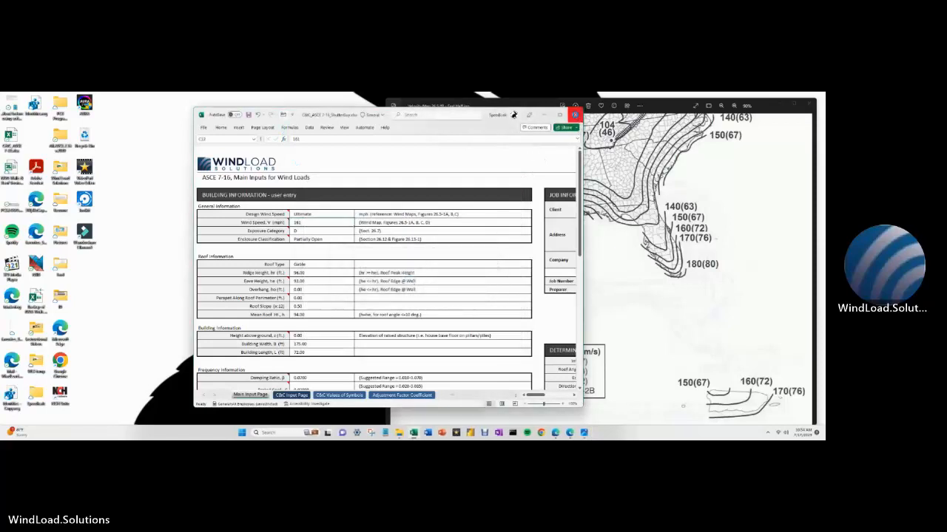
{"action": "left_click", "coordinate": [576, 114]}
{"action": "left_click", "coordinate": [809, 104]}
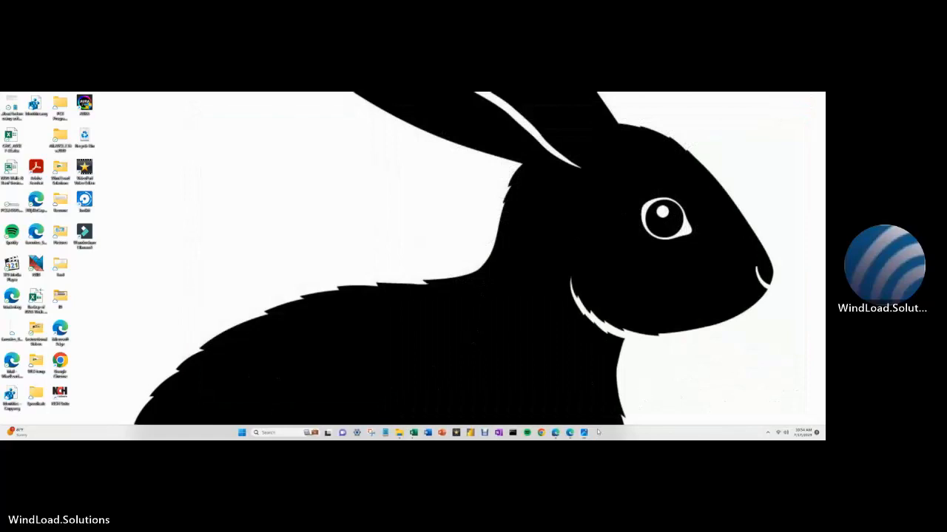
- Close the leftover Table 1.5-1 and Enclosed Bldg image windows
{"action": "mouse_move", "coordinate": [585, 436]}
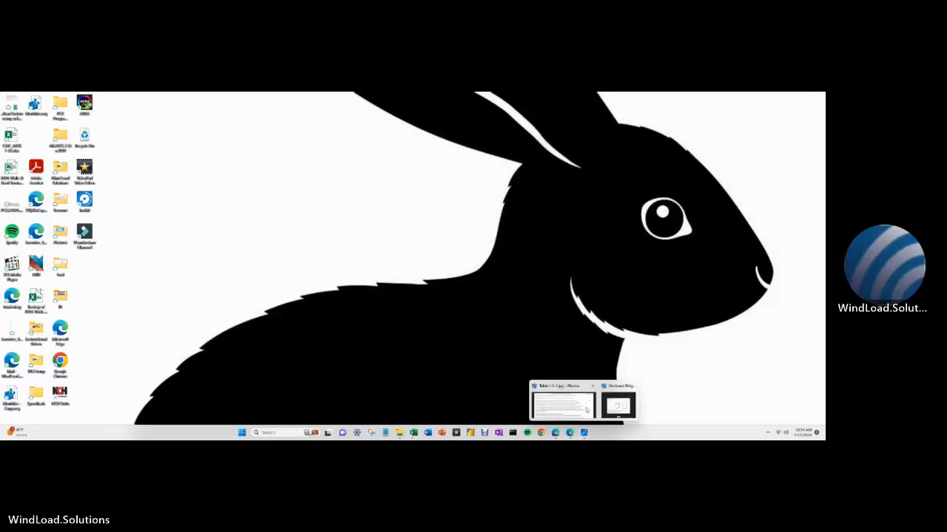
{"action": "left_click", "coordinate": [593, 387]}
{"action": "left_click", "coordinate": [597, 389]}
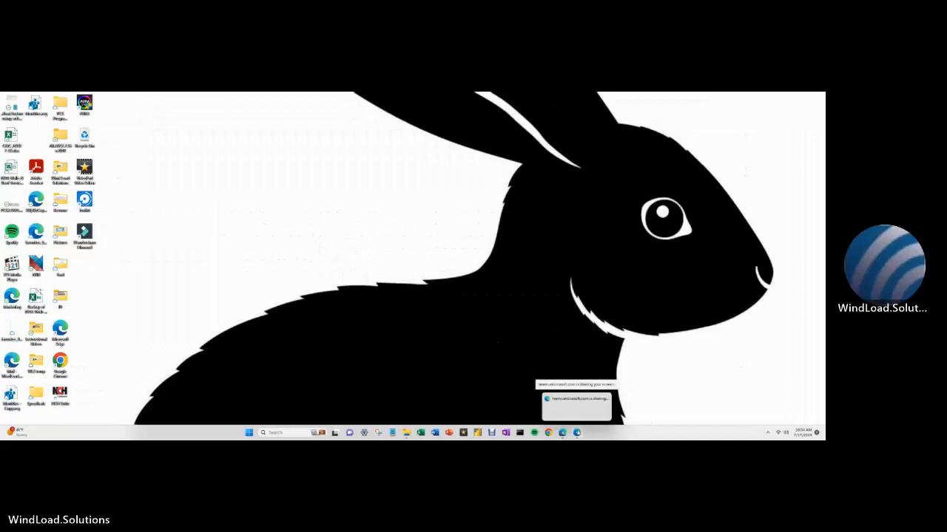
- Restore the browser and close the ASCE 7 Hazard Tool tab to reveal the Teams meeting
{"action": "left_click", "coordinate": [577, 433]}
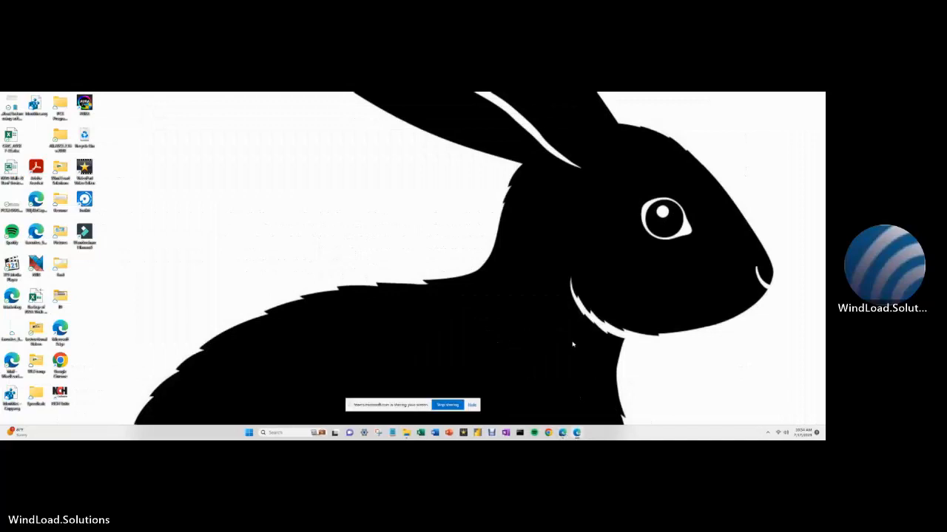
{"action": "left_click", "coordinate": [471, 406]}
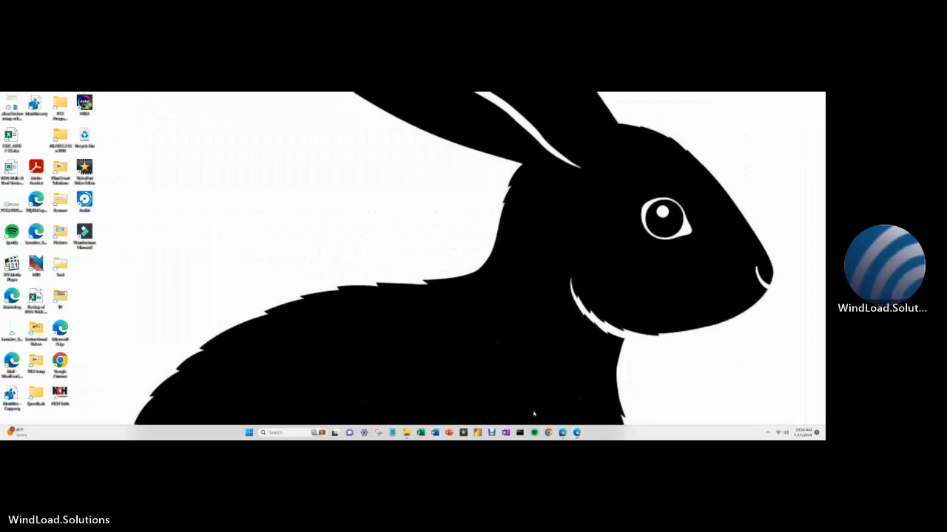
{"action": "left_click", "coordinate": [577, 433]}
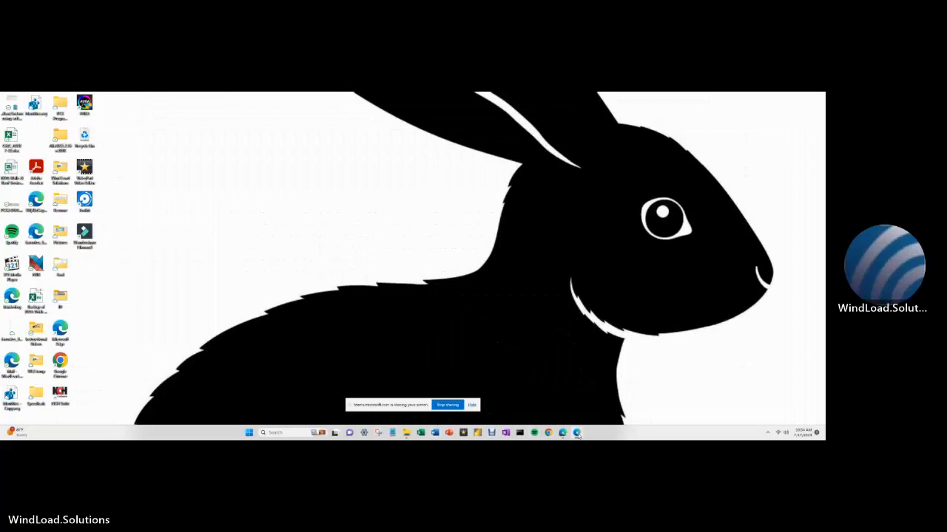
{"action": "left_click", "coordinate": [577, 433]}
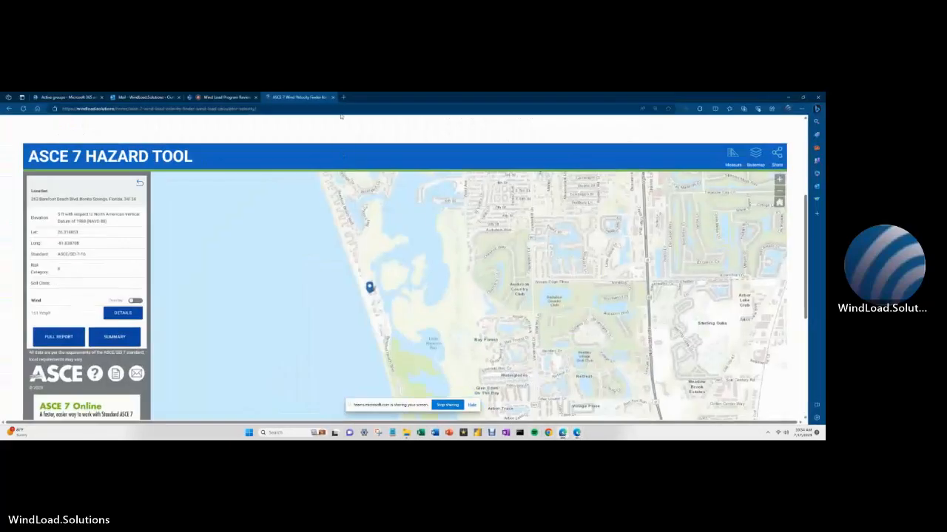
{"action": "left_click", "coordinate": [333, 96]}
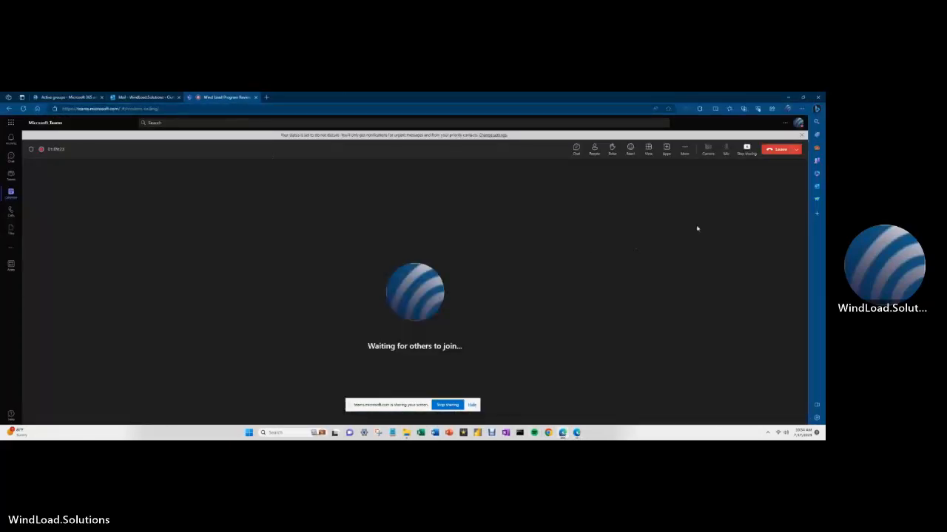